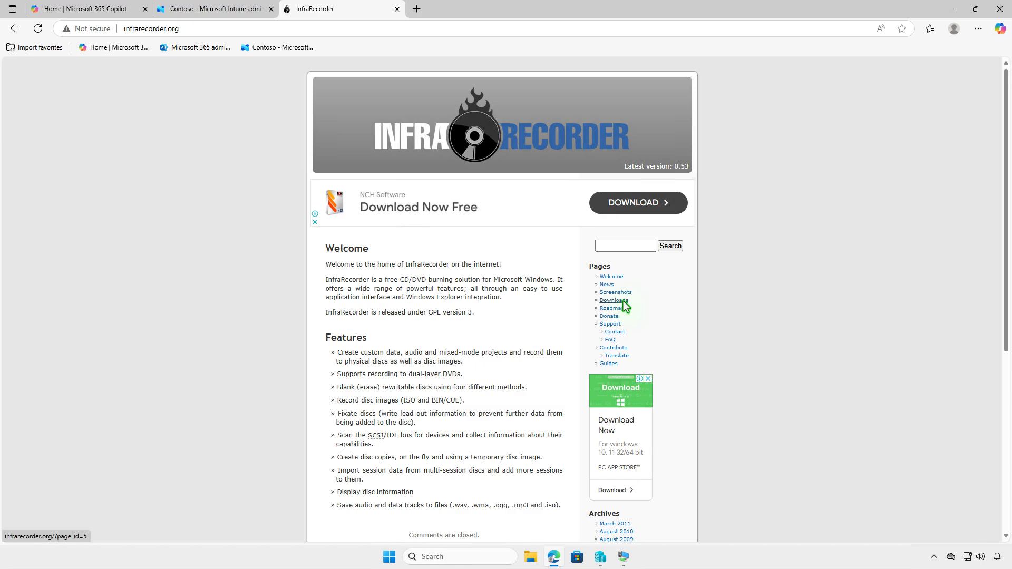
Download the InfraRecorder 64-bit Windows Installer from the site's downloads page, show it in its folder and minimize the browser.
left_click(623, 301)
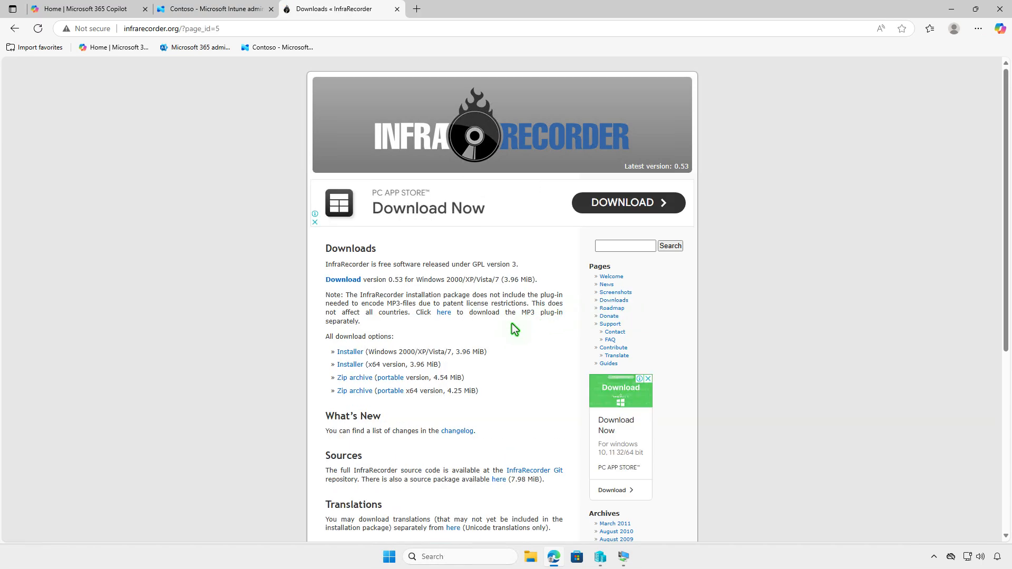
left_click(350, 365)
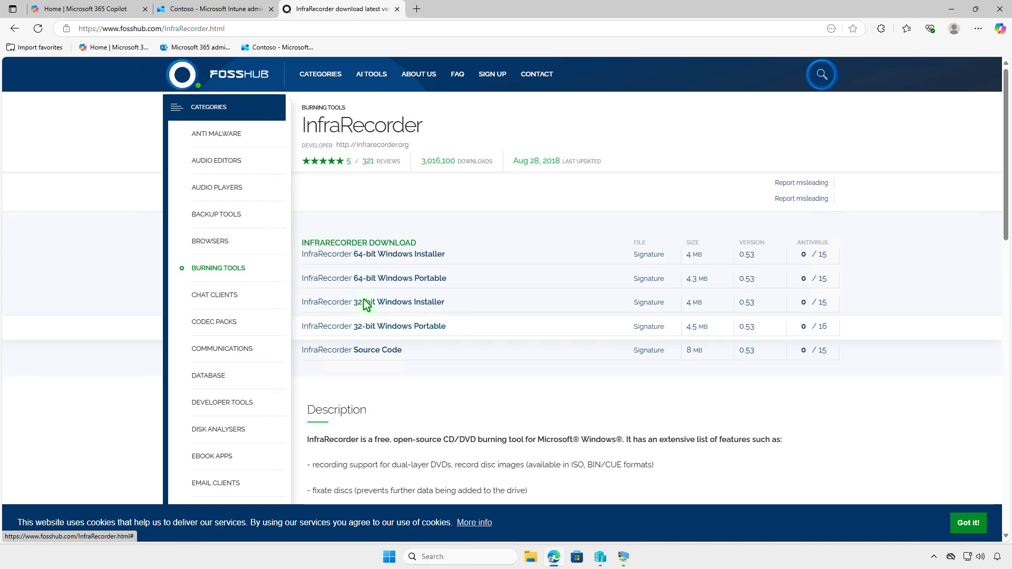
left_click(429, 255)
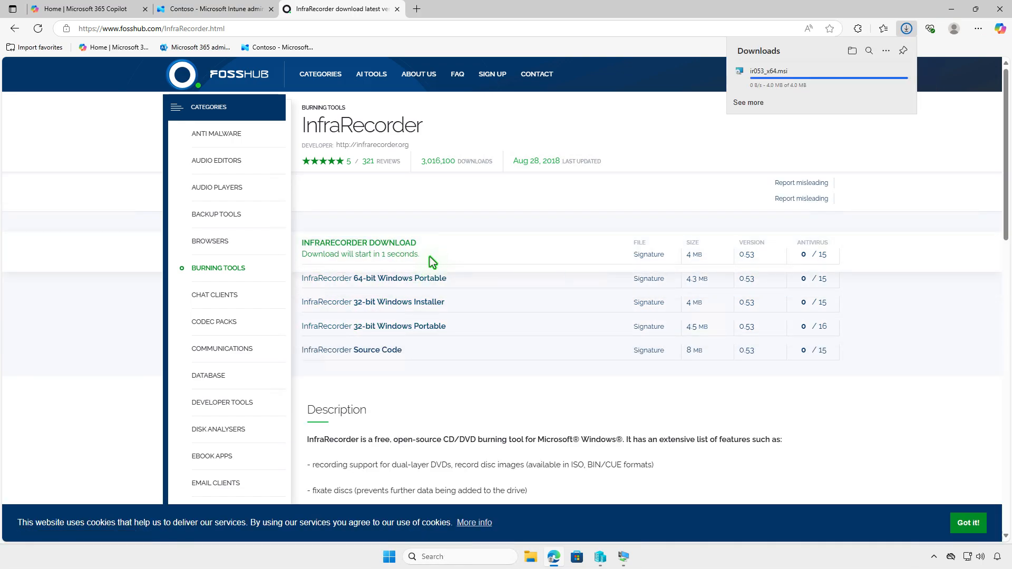
left_click(852, 51)
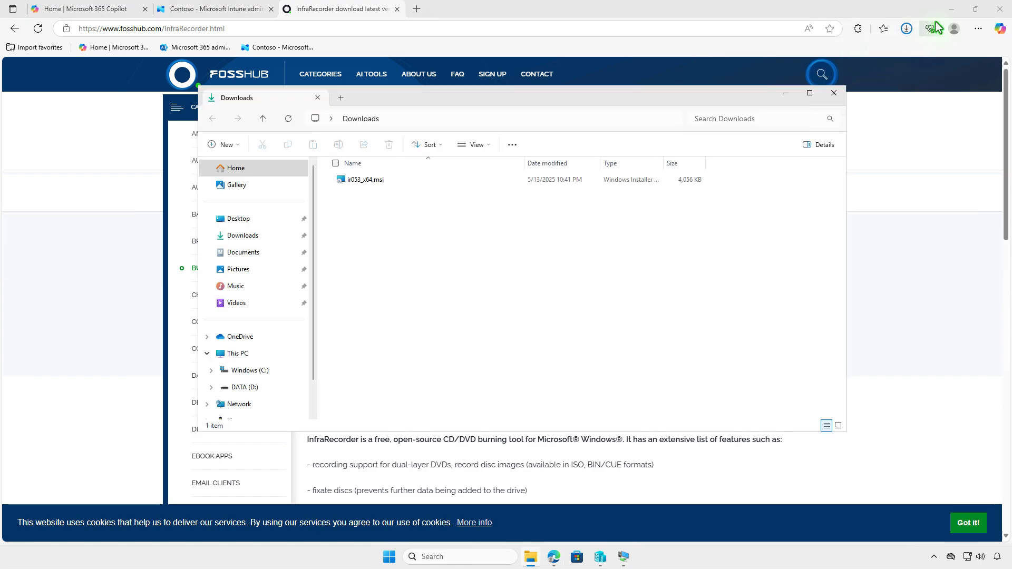
left_click(950, 9)
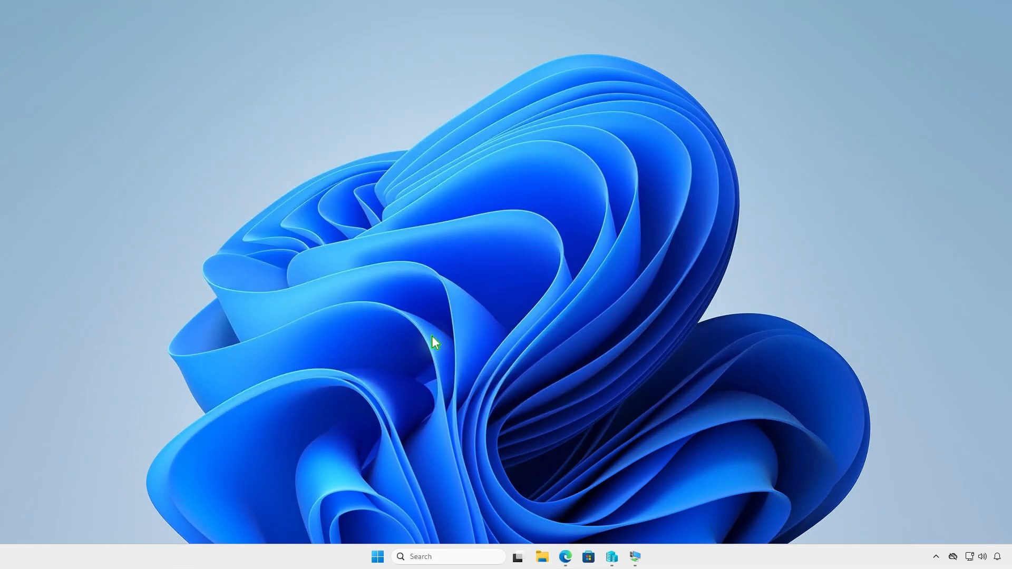
Create a folder named Intune on the DATA (D:) drive.
key("super+e")
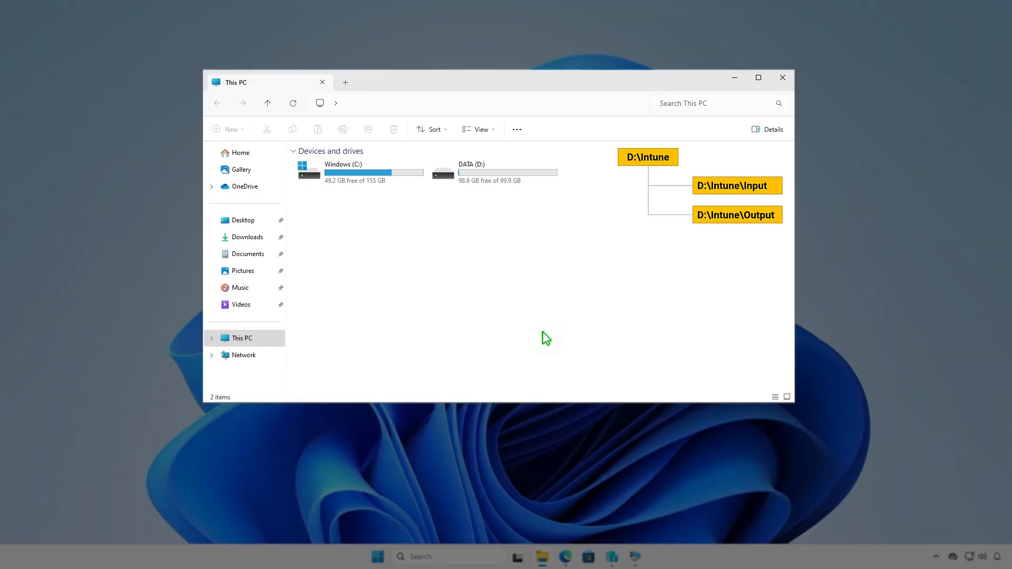
double_click(526, 175)
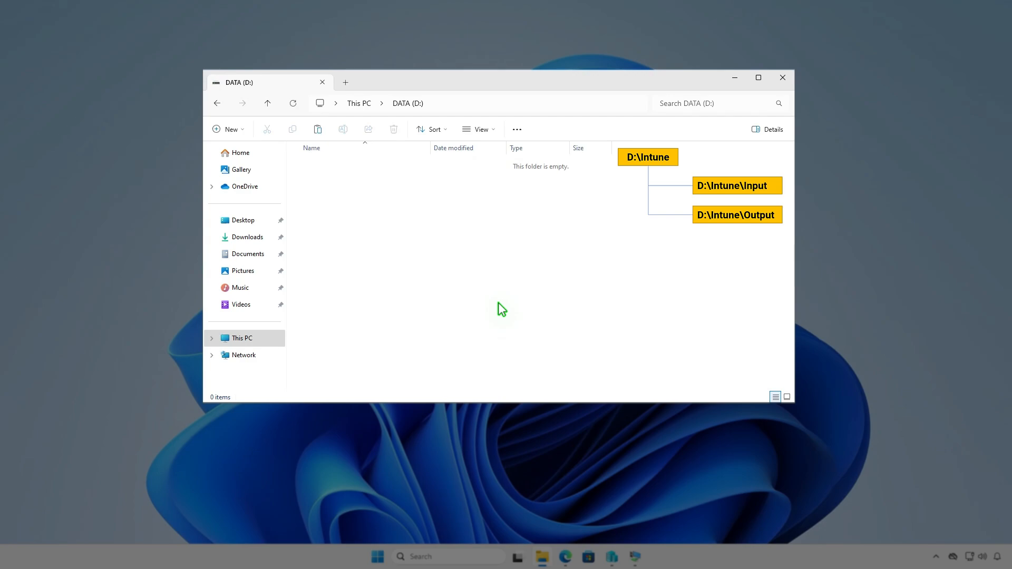
left_click(239, 130)
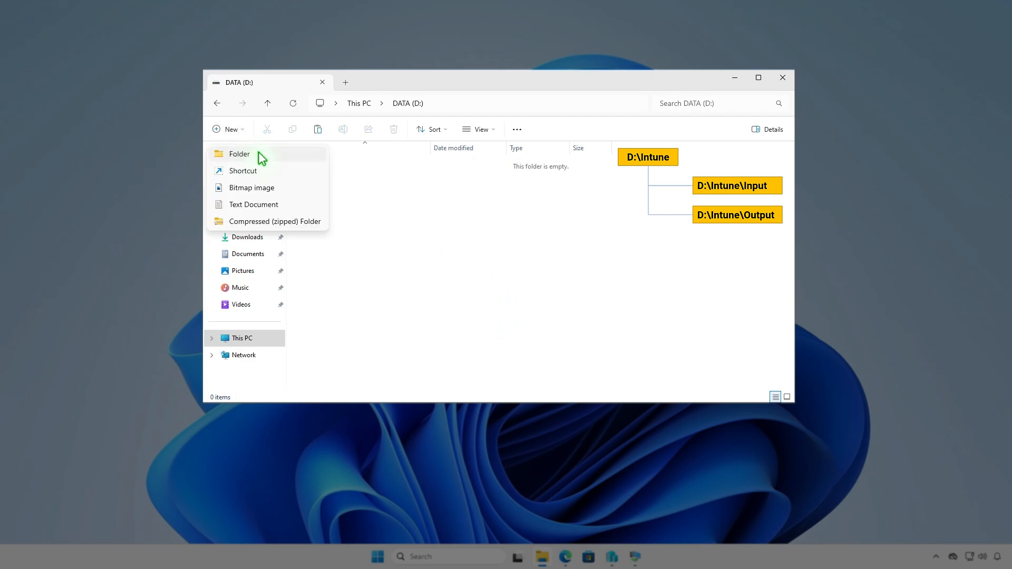
left_click(258, 153)
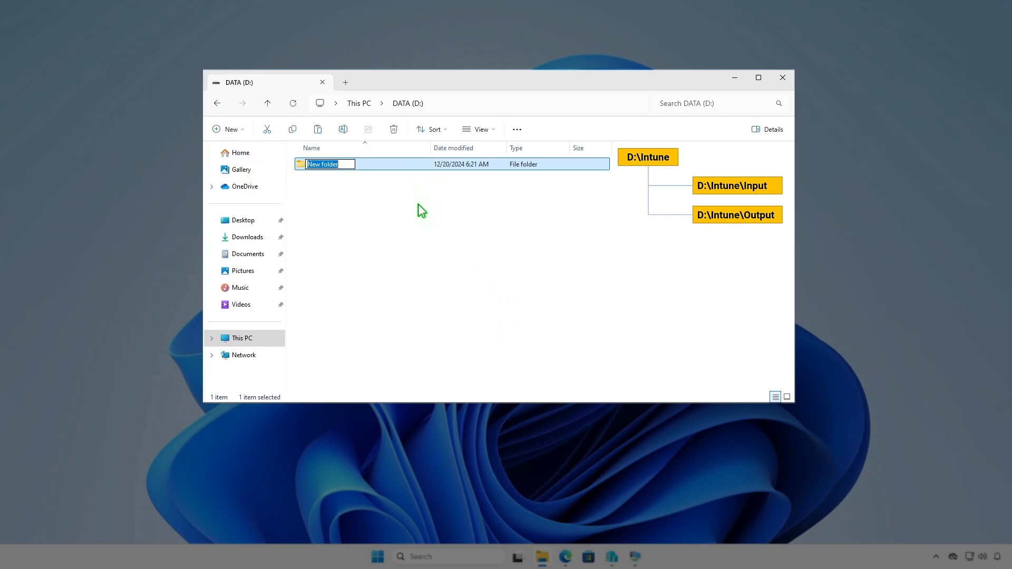
type("Intune")
key("Return")
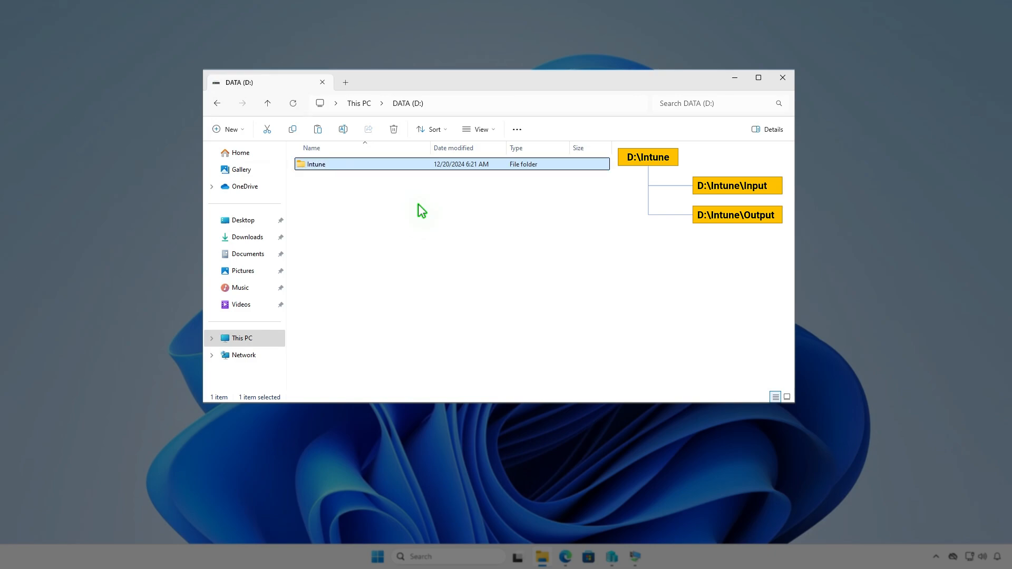
Create two subfolders named Input and Output inside D:\Intune.
key("Return")
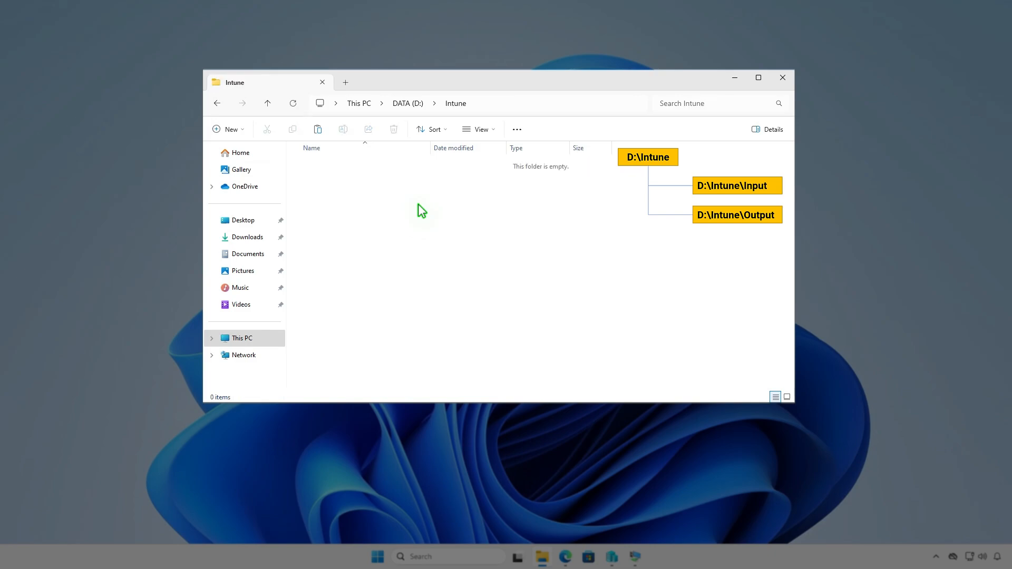
right_click(418, 205)
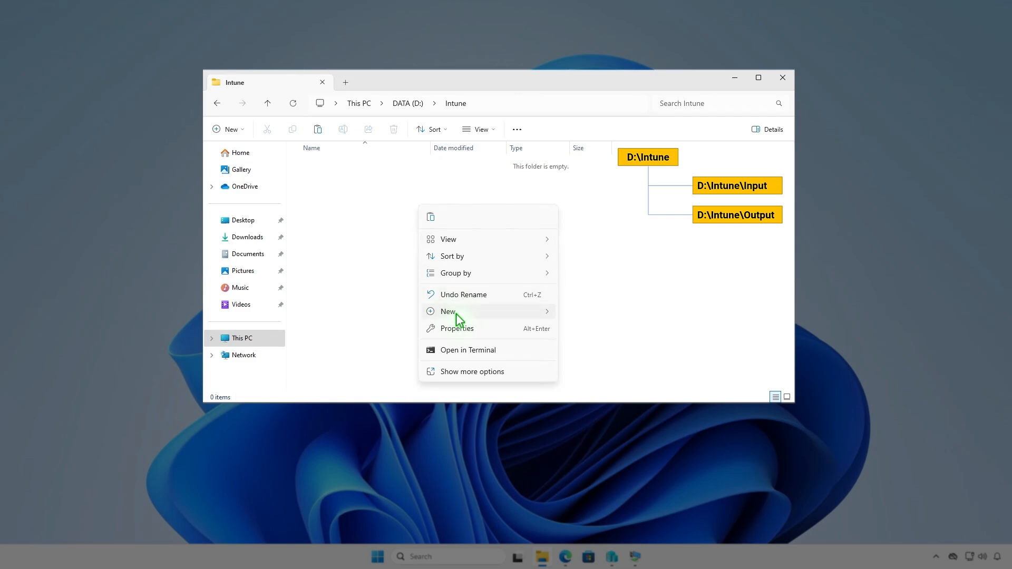
mouse_move(452, 312)
left_click(591, 317)
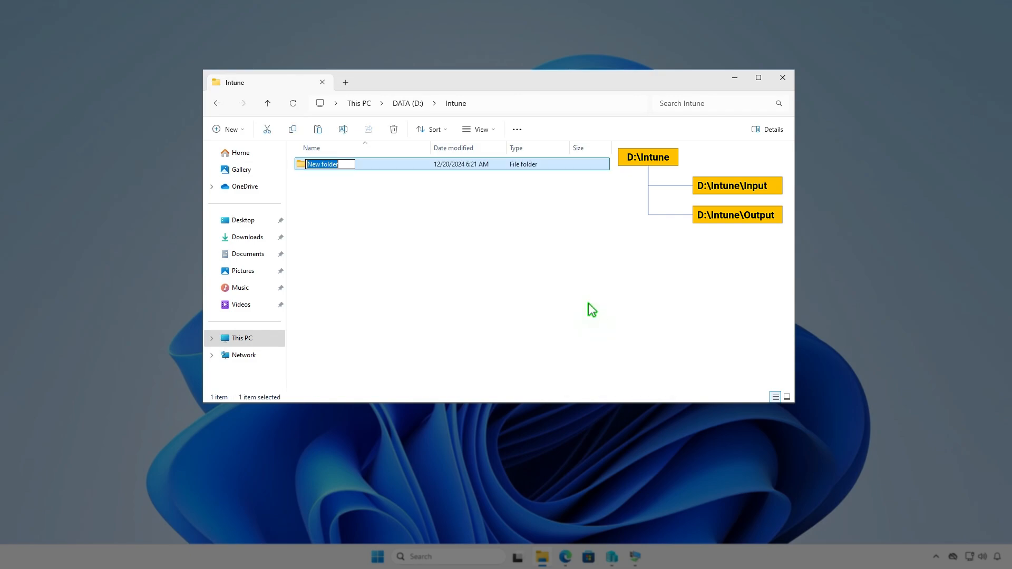
type("Input")
key("Return")
key("ctrl+shift+n")
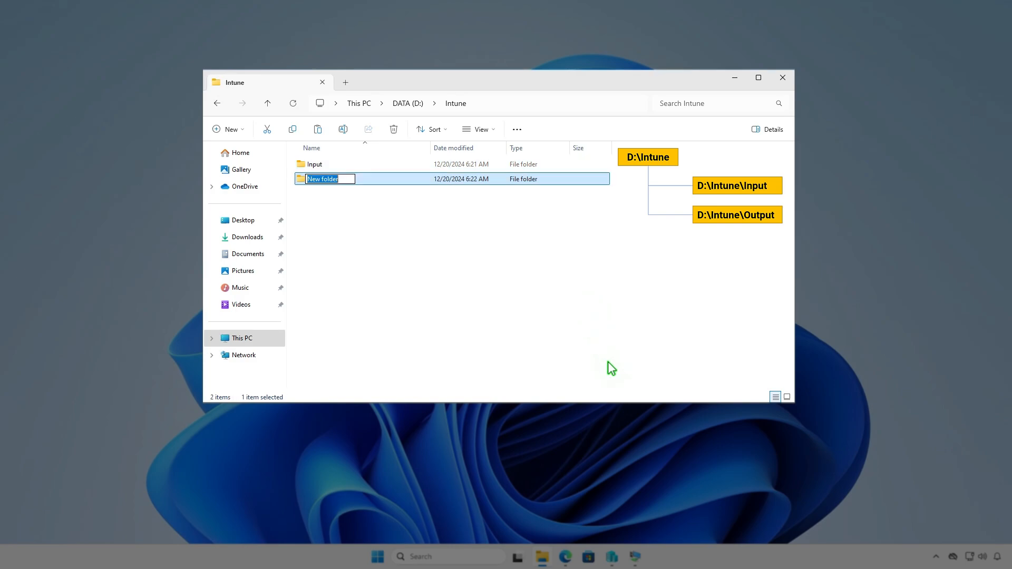
type("Output")
left_click(548, 283)
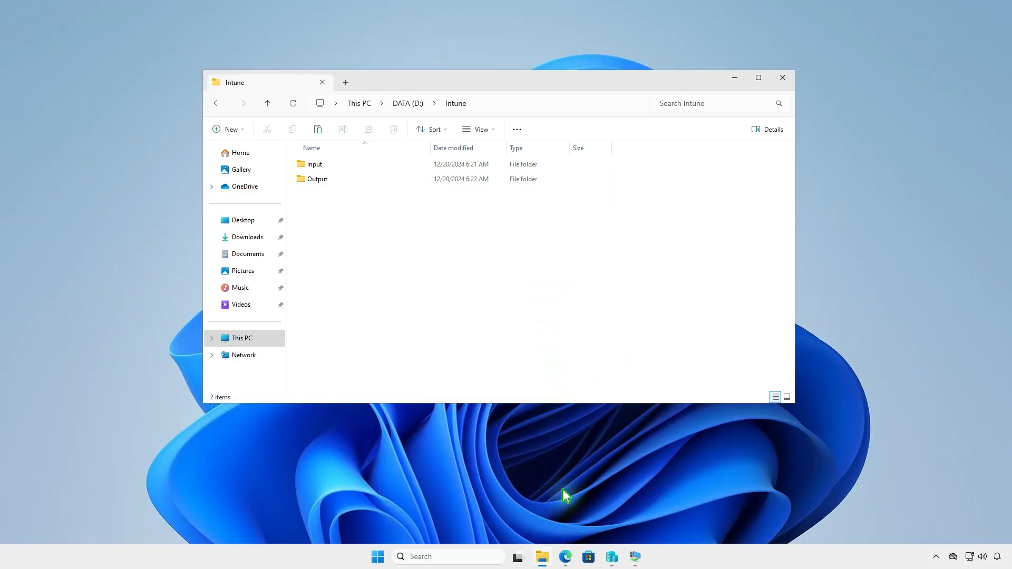
Switch to Edge, download the latest Microsoft-Win32-Content-Prep-Tool release as a source code zip, and show it in Downloads.
left_click(565, 557)
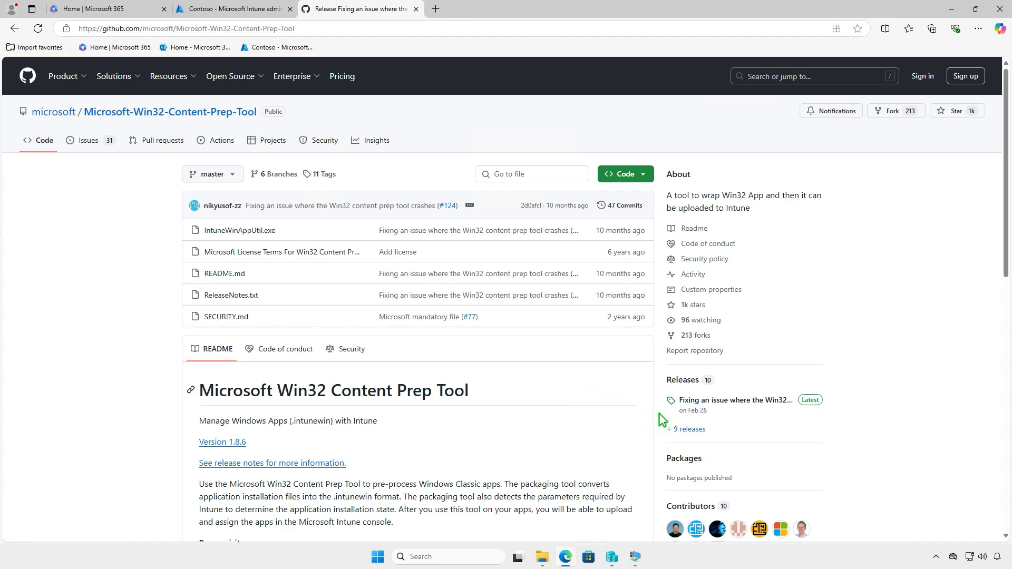
left_click(761, 401)
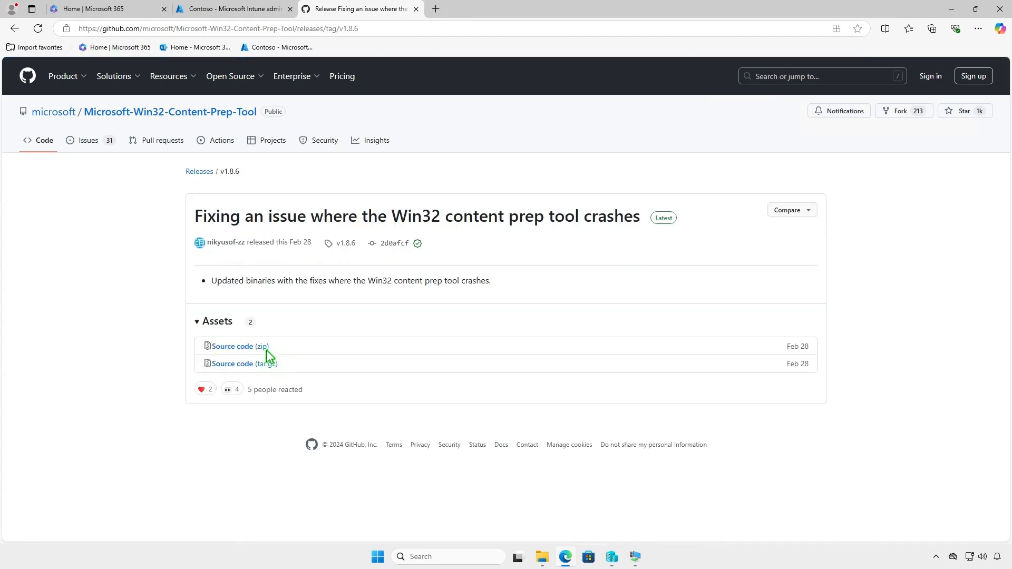
left_click(266, 348)
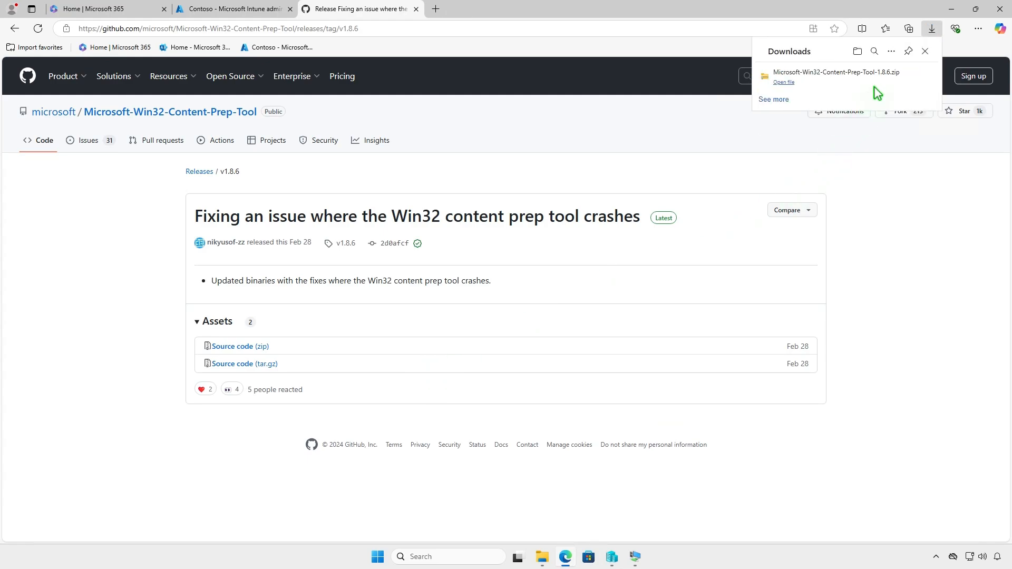
left_click(893, 78)
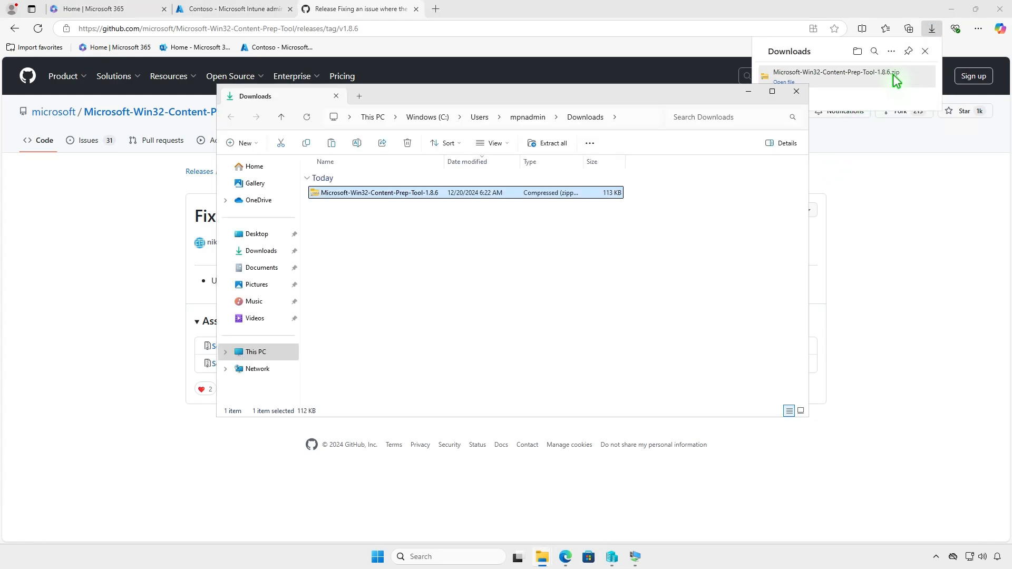
left_click(954, 10)
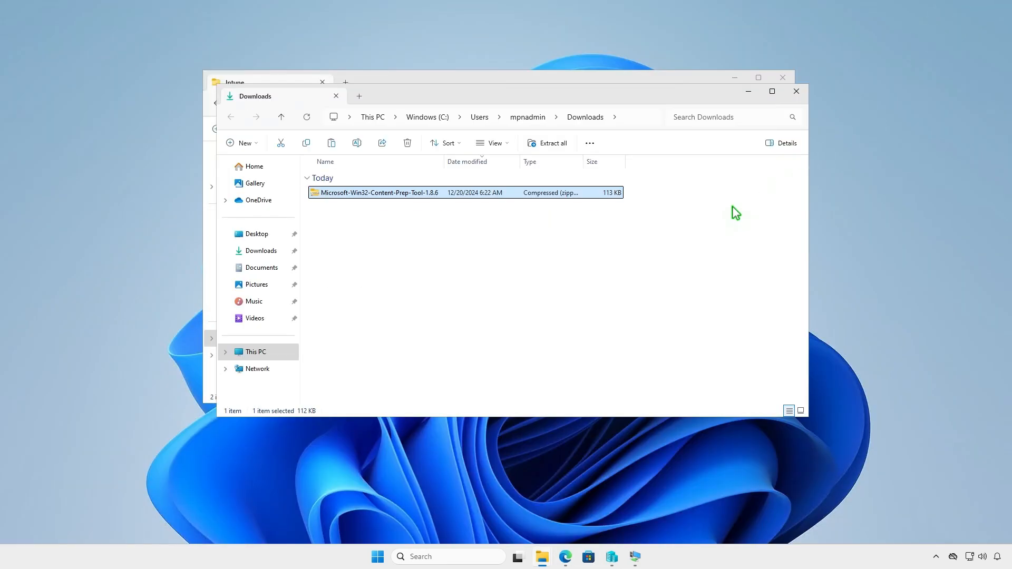
Extract the Microsoft-Win32-Content-Prep-Tool-1.8.6 archive to the default destination and open the extracted tool folder.
left_click(556, 149)
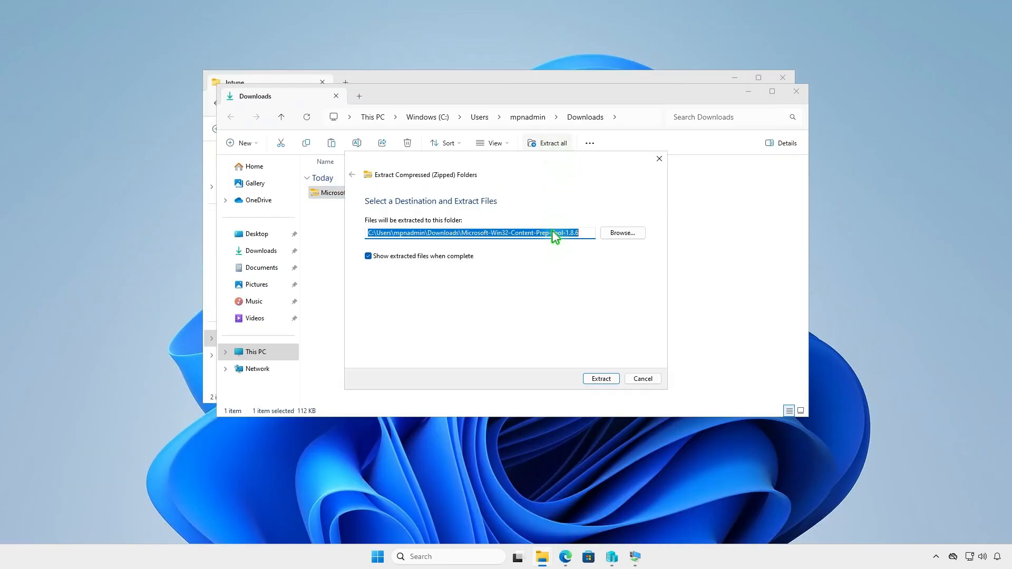
left_click(599, 378)
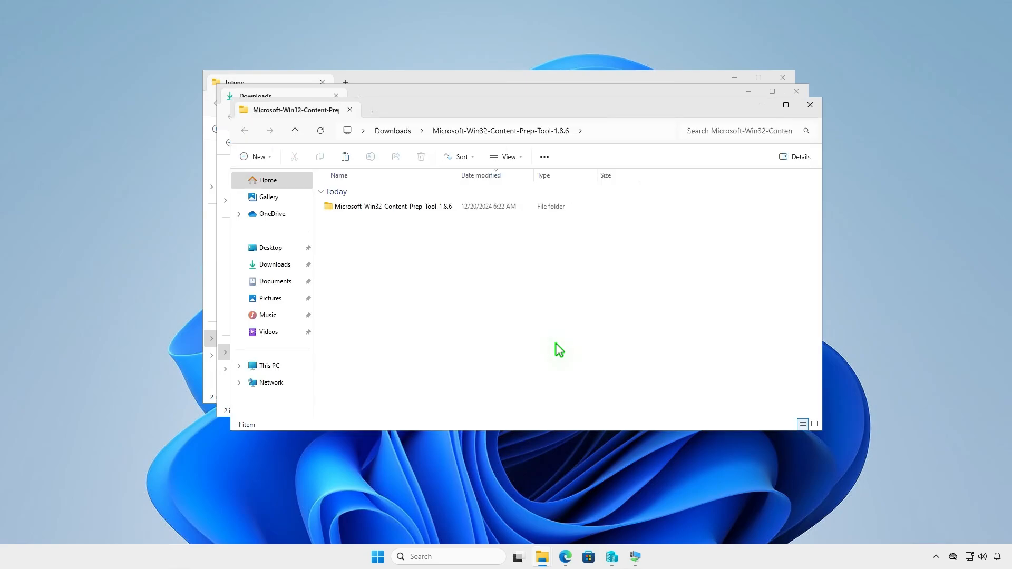
double_click(451, 207)
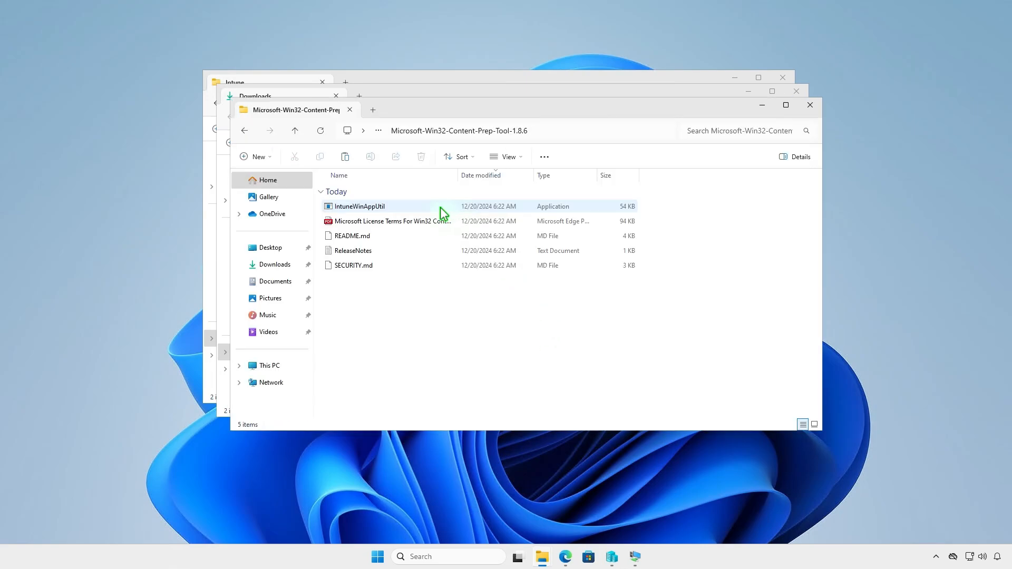
Copy the IntuneWinAppUtil application into D:\Intune, closing the extracted folder and Downloads windows.
left_click(405, 205)
right_click(404, 206)
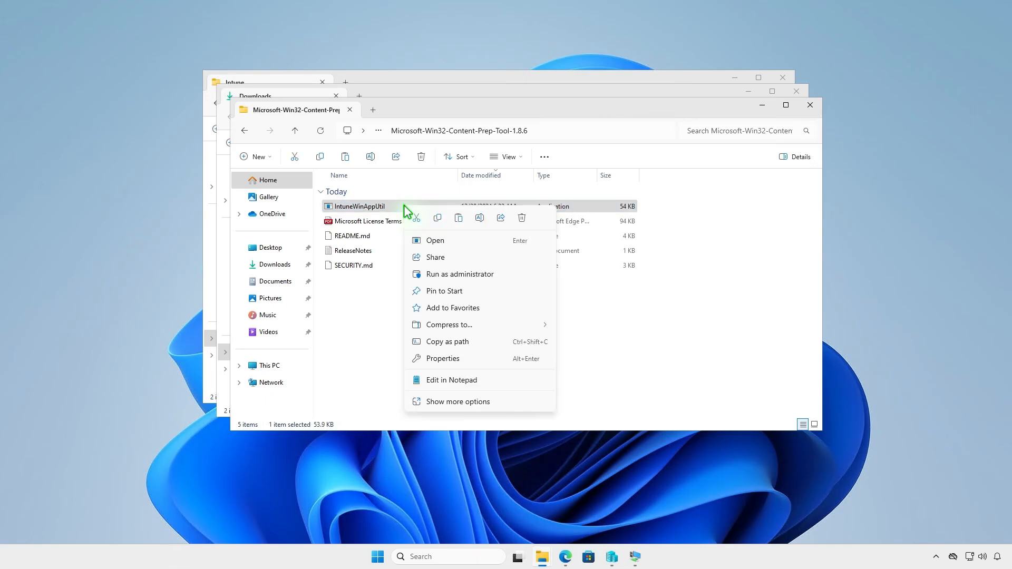
key("Escape")
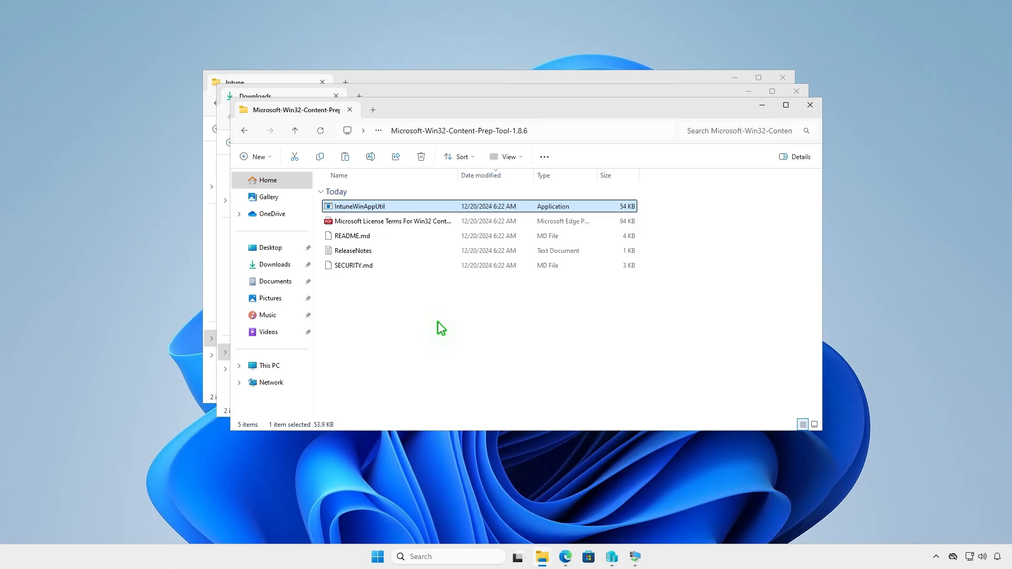
left_click(811, 104)
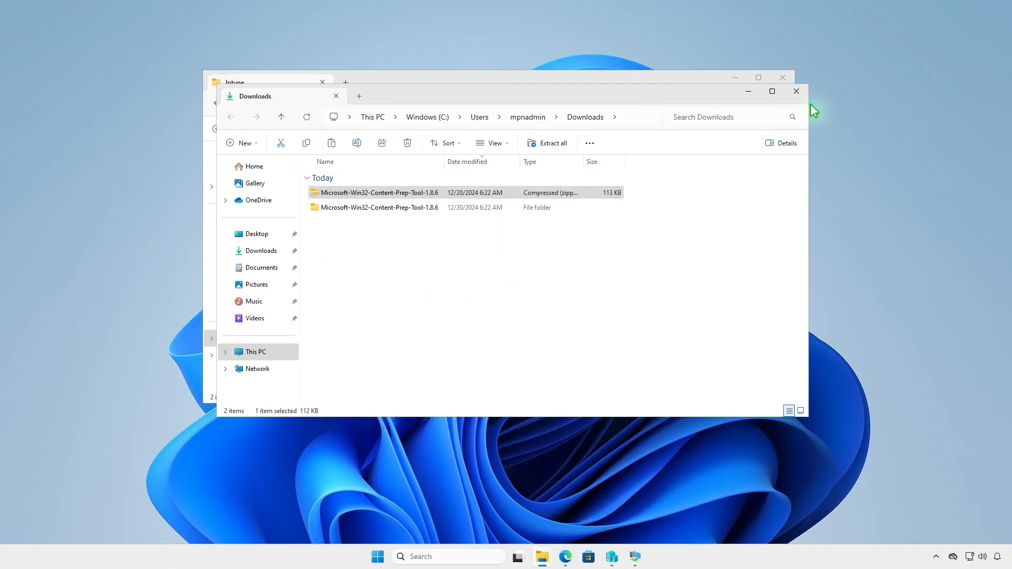
left_click(797, 95)
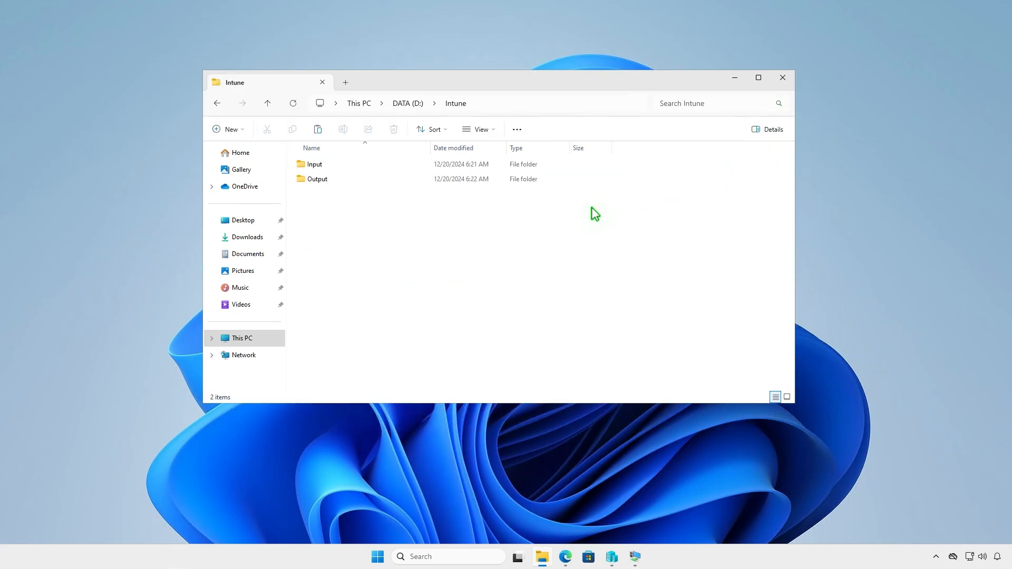
right_click(362, 227)
left_click(375, 238)
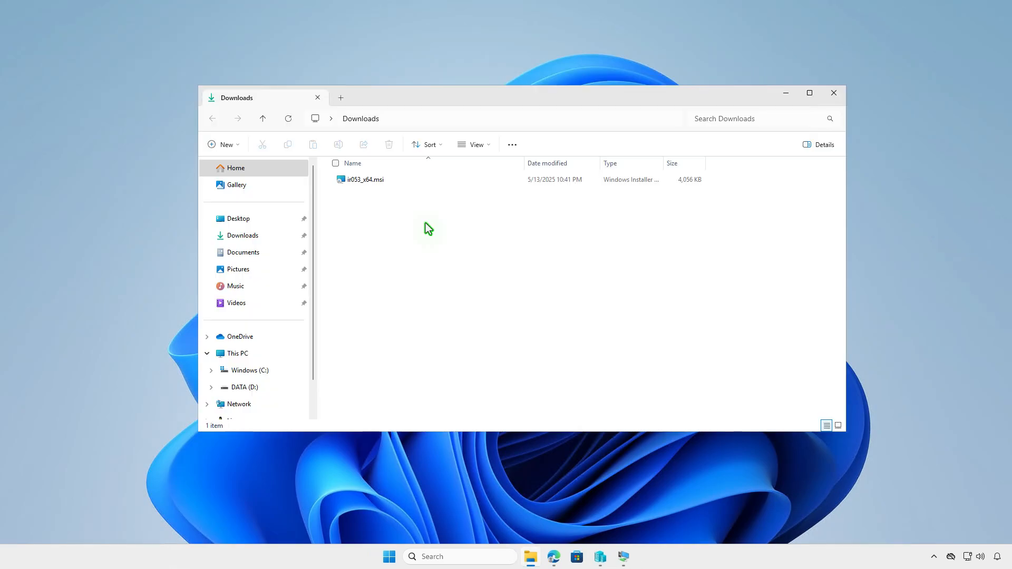
Rename the ir053_x64.msi installer in Downloads to setup.msi.
left_click(399, 185)
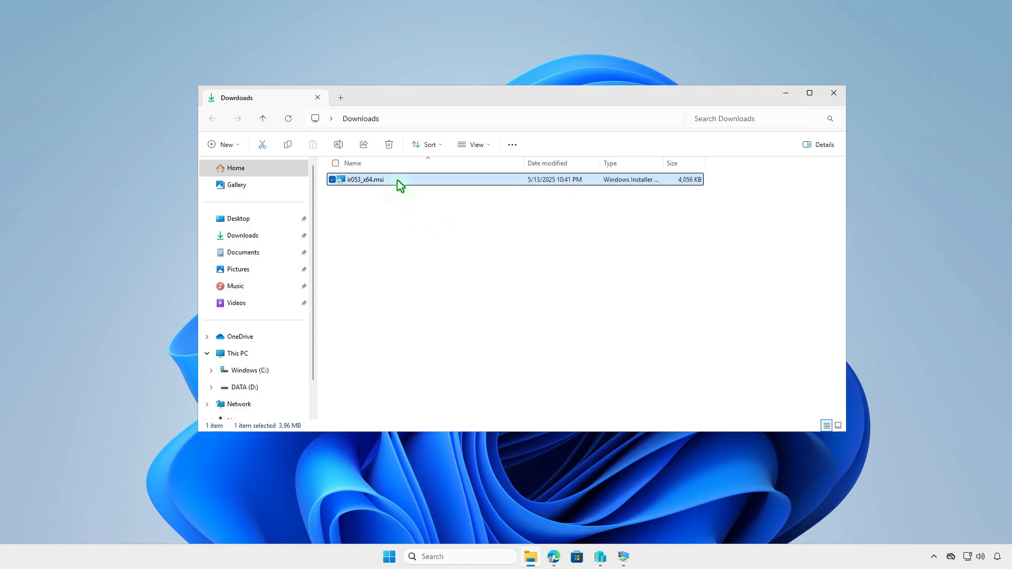
key("F2")
type("setup")
key("Return")
Copy setup.msi from Downloads into D:\Intune\Input, return to the Intune folder and minimize the File Explorer window.
right_click(398, 181)
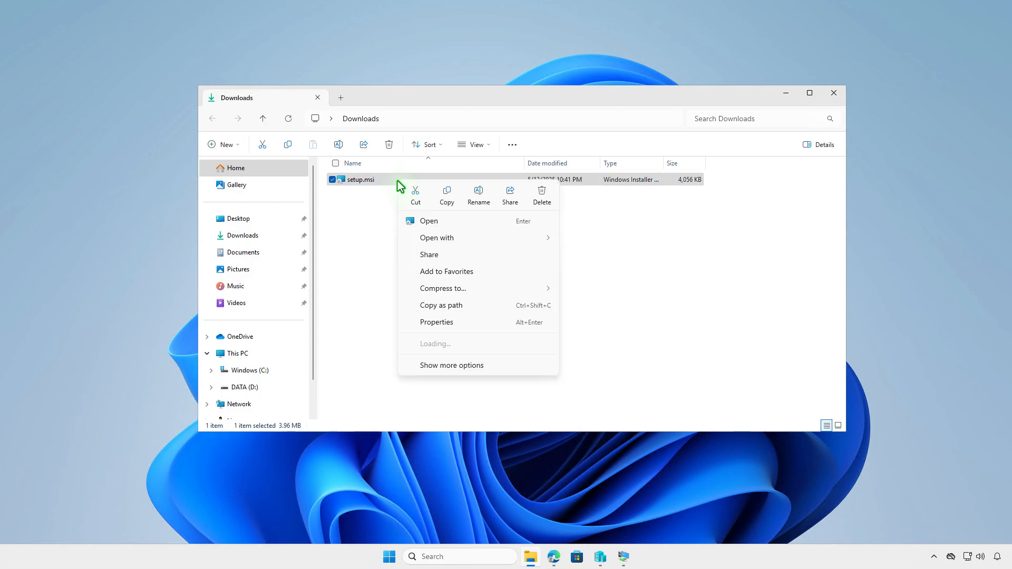
left_click(446, 198)
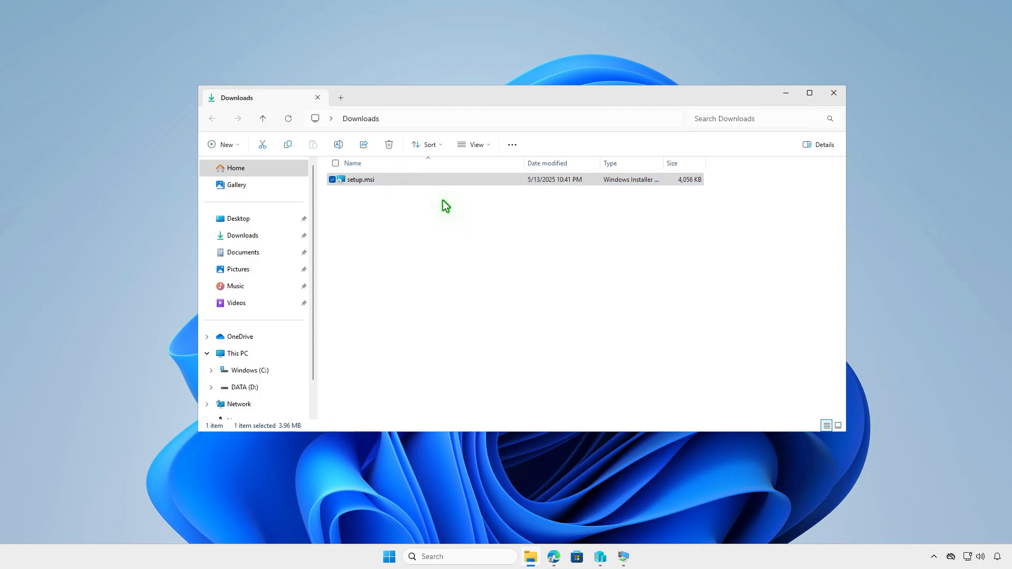
left_click(342, 98)
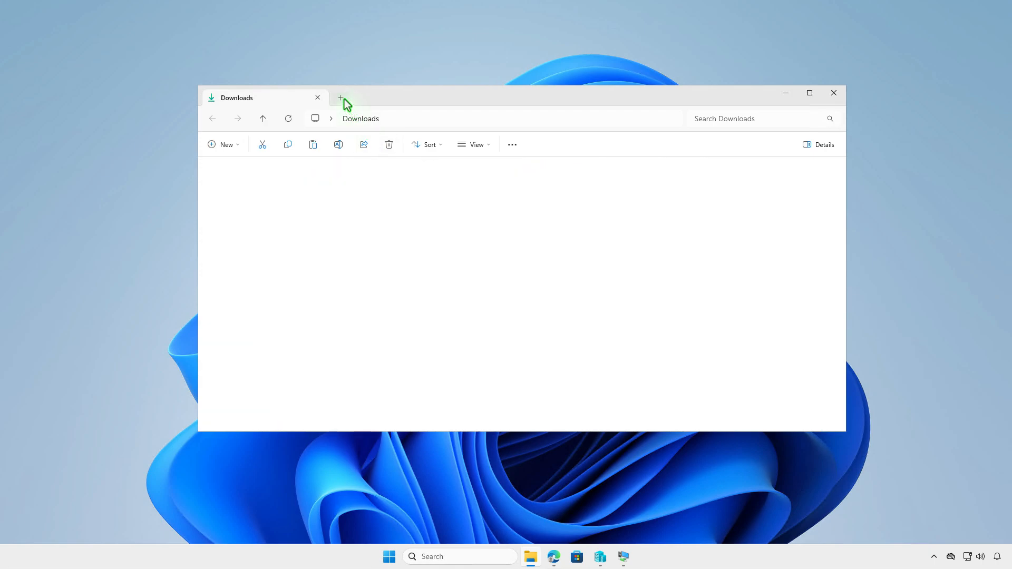
double_click(550, 193)
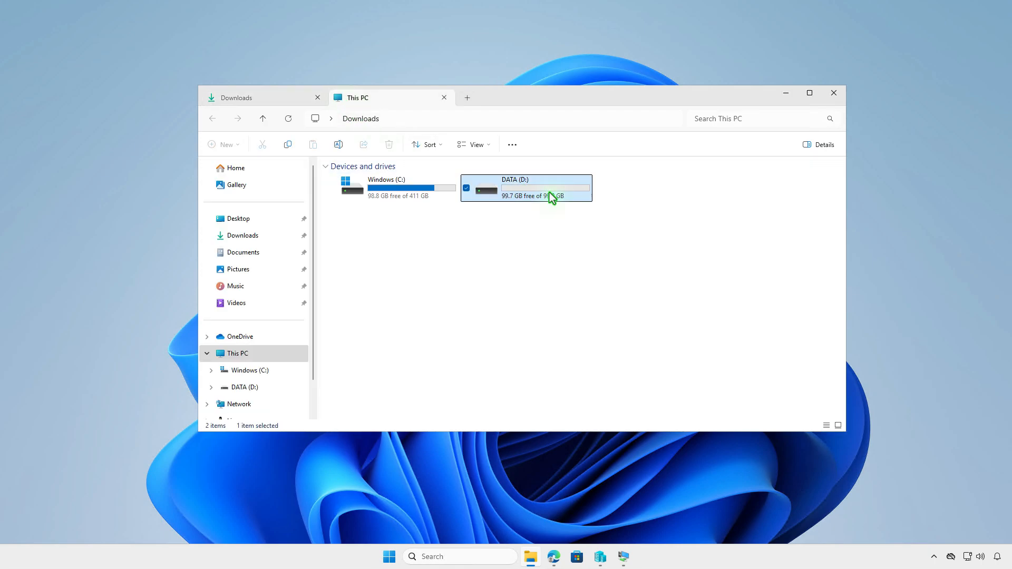
double_click(428, 181)
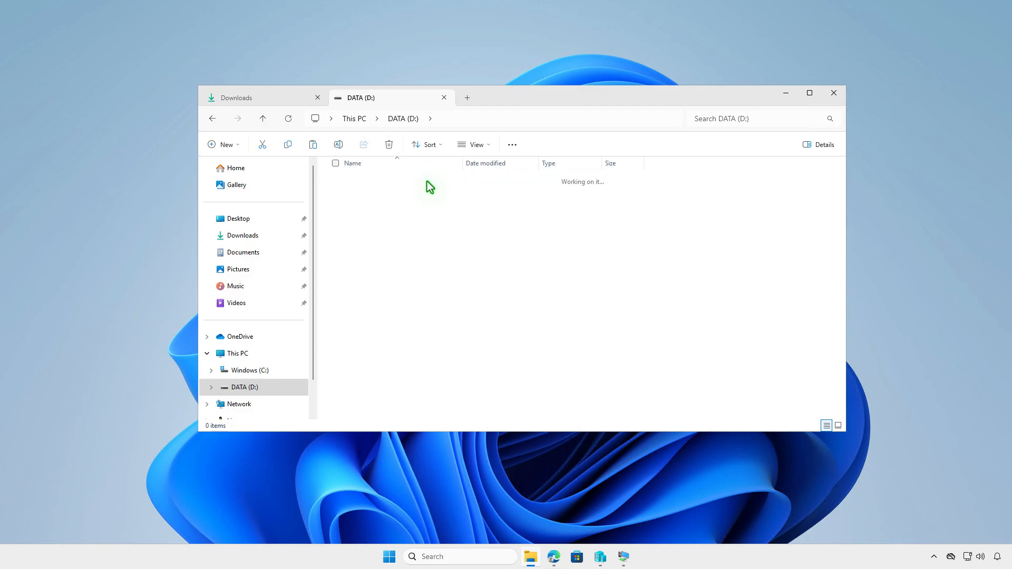
double_click(407, 180)
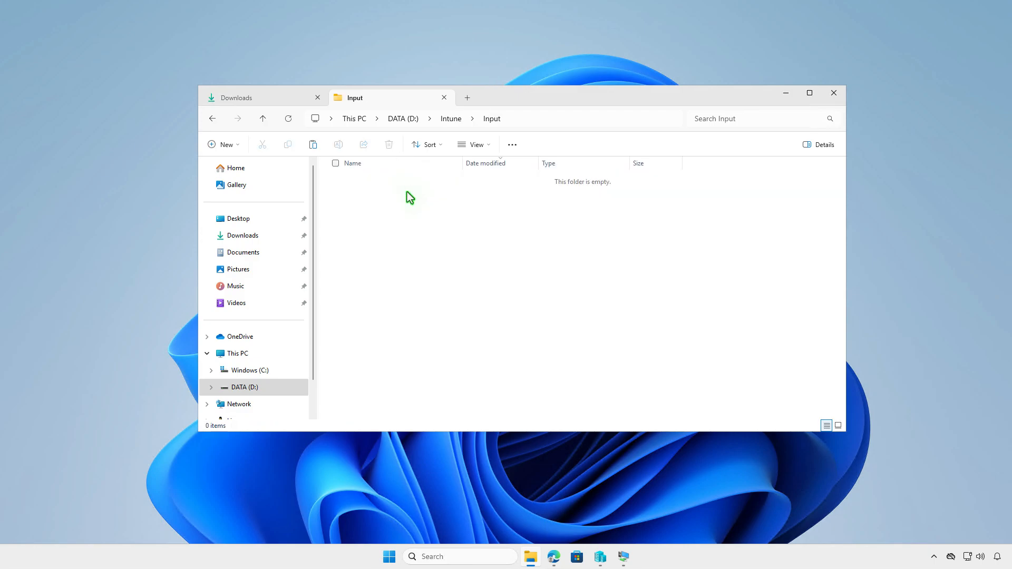
right_click(407, 210)
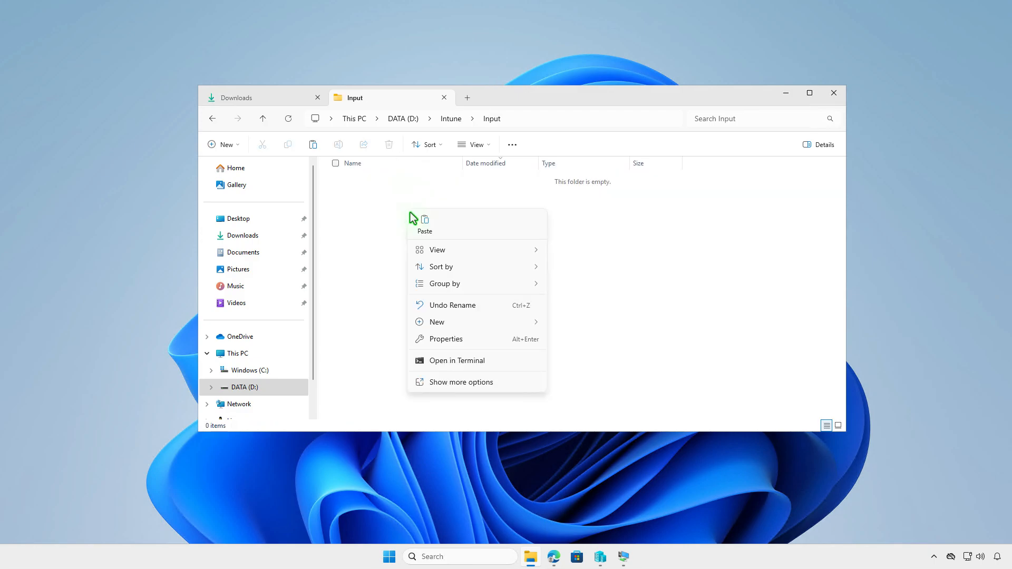
left_click(420, 220)
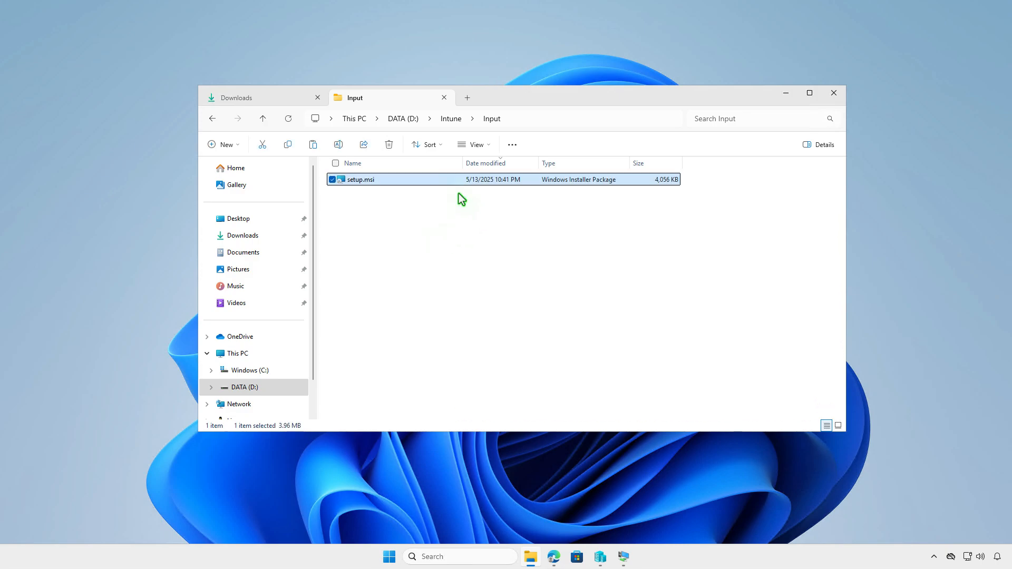
left_click(451, 119)
left_click(476, 261)
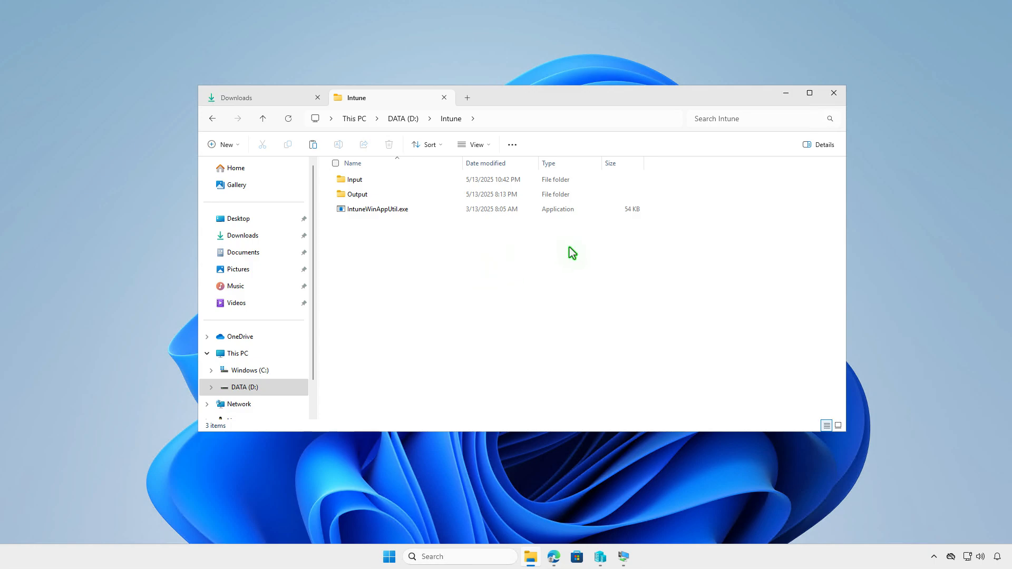
left_click(784, 95)
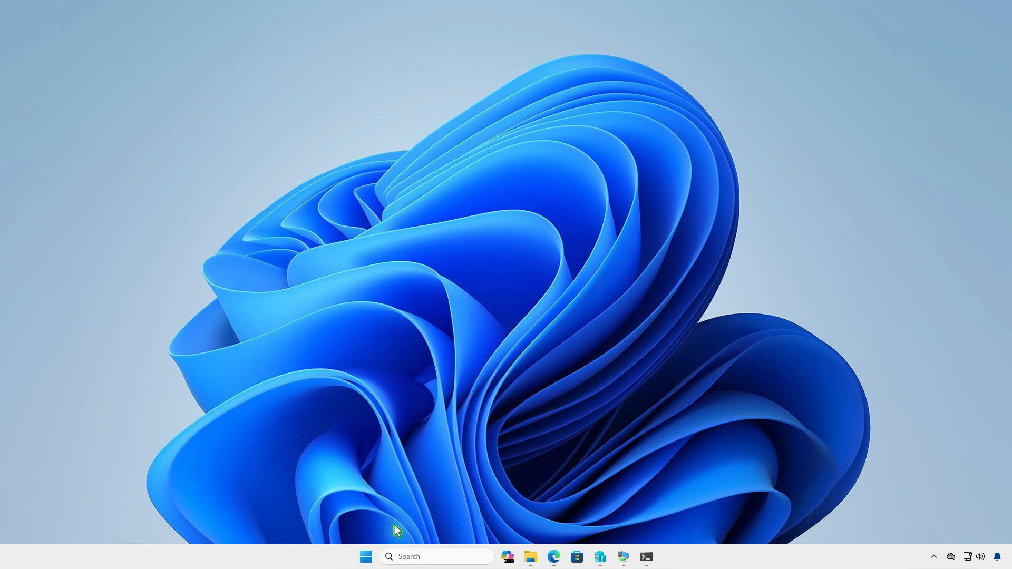
Open an elevated Terminal session and change the working directory to D:\Intune.
right_click(371, 557)
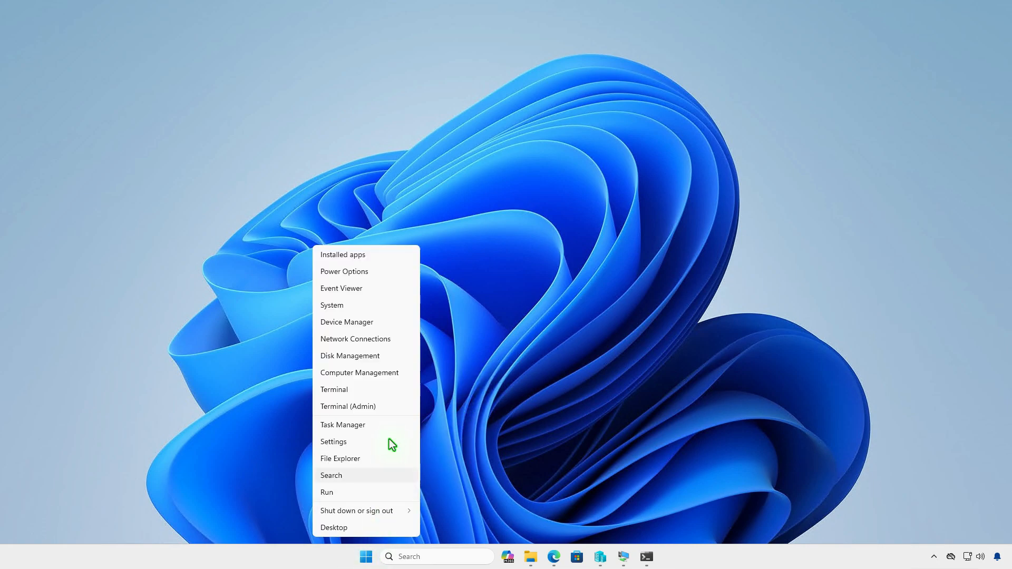
left_click(392, 410)
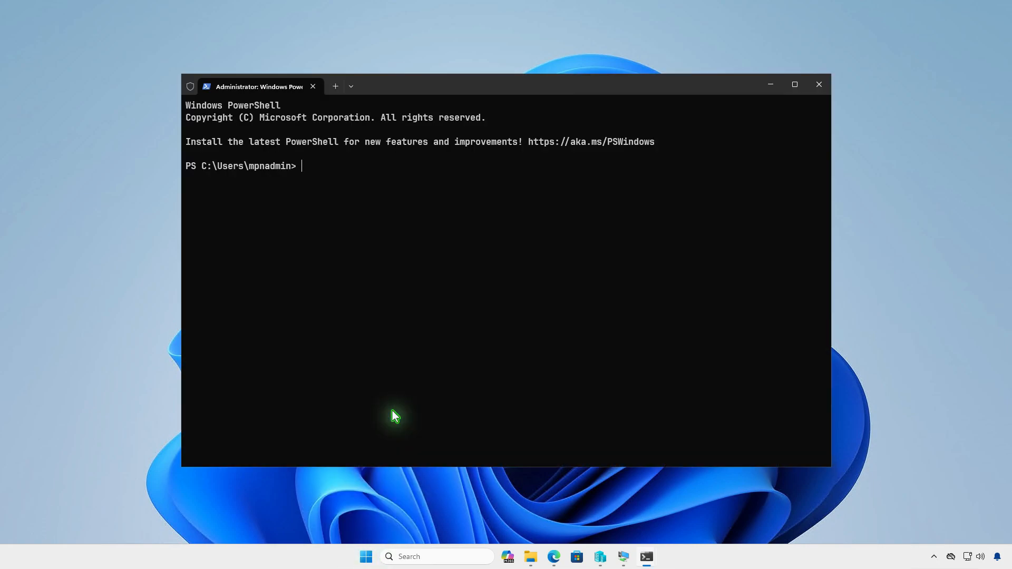
type("cd D")
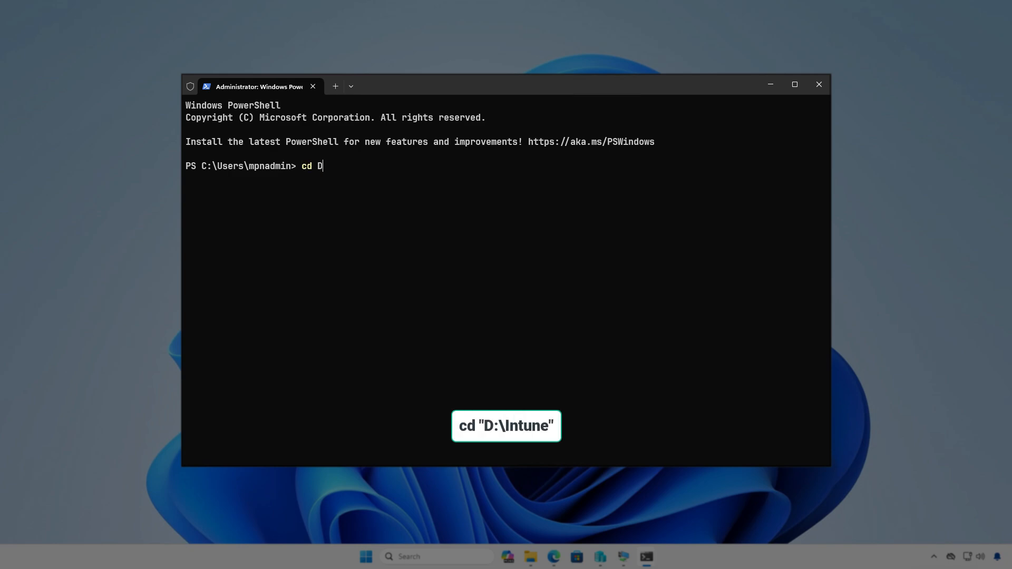
type(":\\In")
key("Tab")
key("Return")
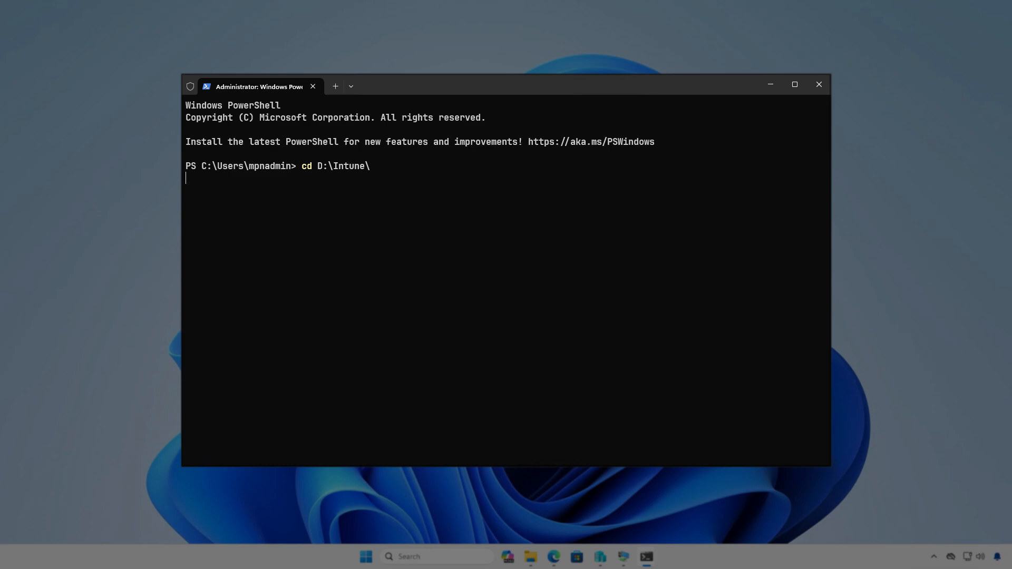
key("Return")
Run .\IntuneWinAppUtil.exe and specify "D:\Intune\Input" as the source folder.
type("intu")
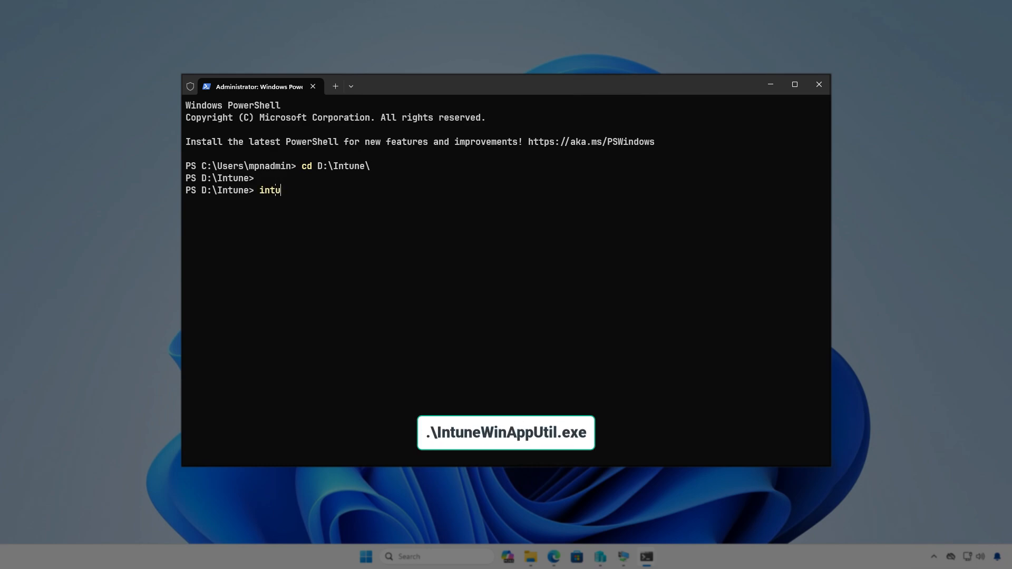
key("Tab")
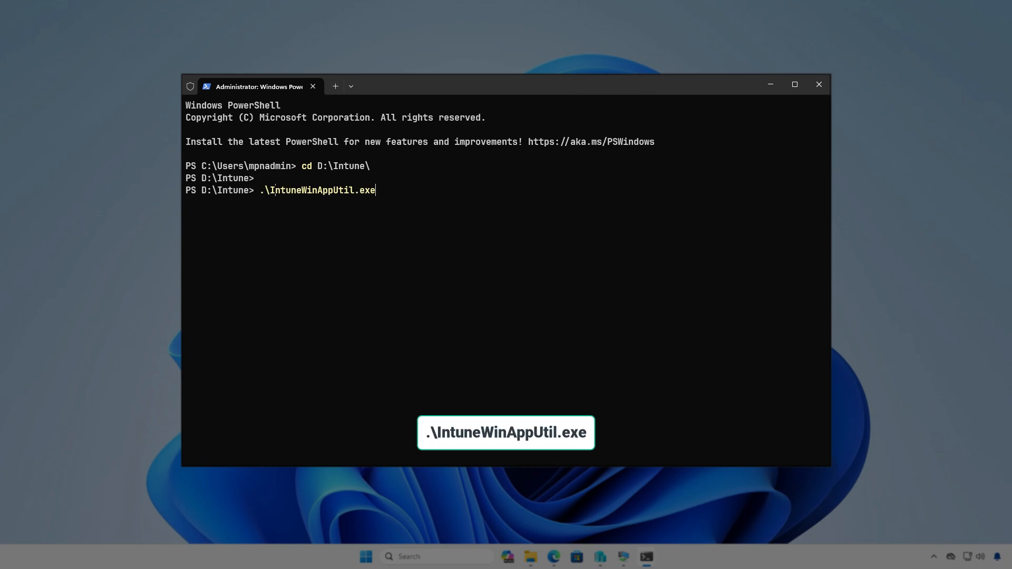
key("Return")
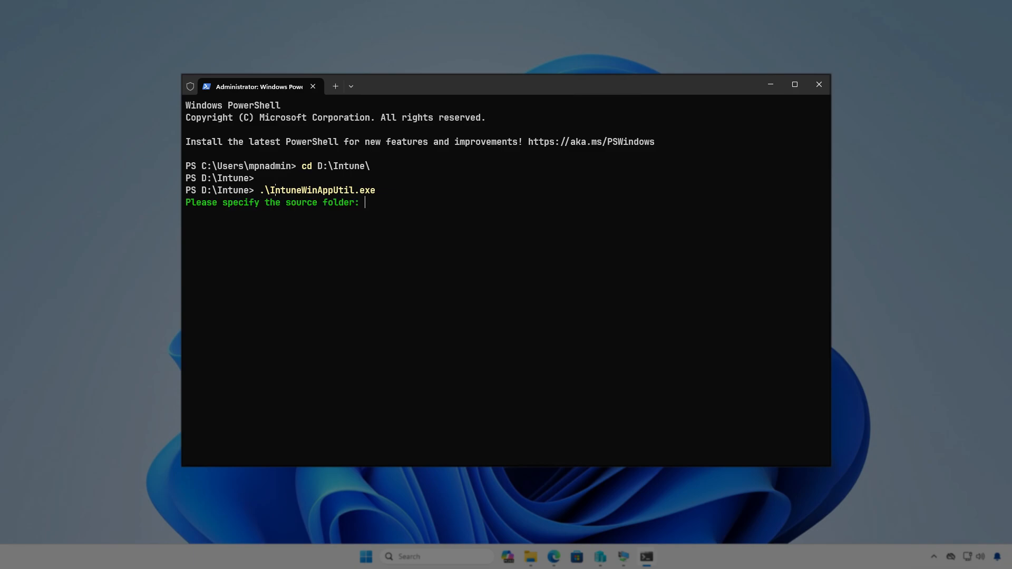
type("\"D:\\")
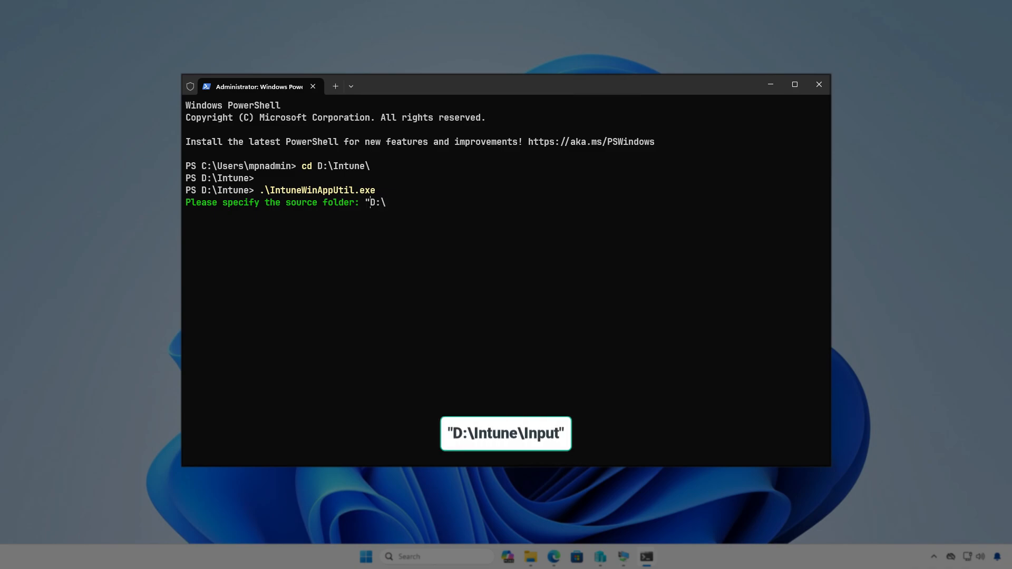
type("Intune\\Input\"")
key("Return")
Specify "D:\Intune\Input\setup.msi" as the setup file for the package.
key("Up")
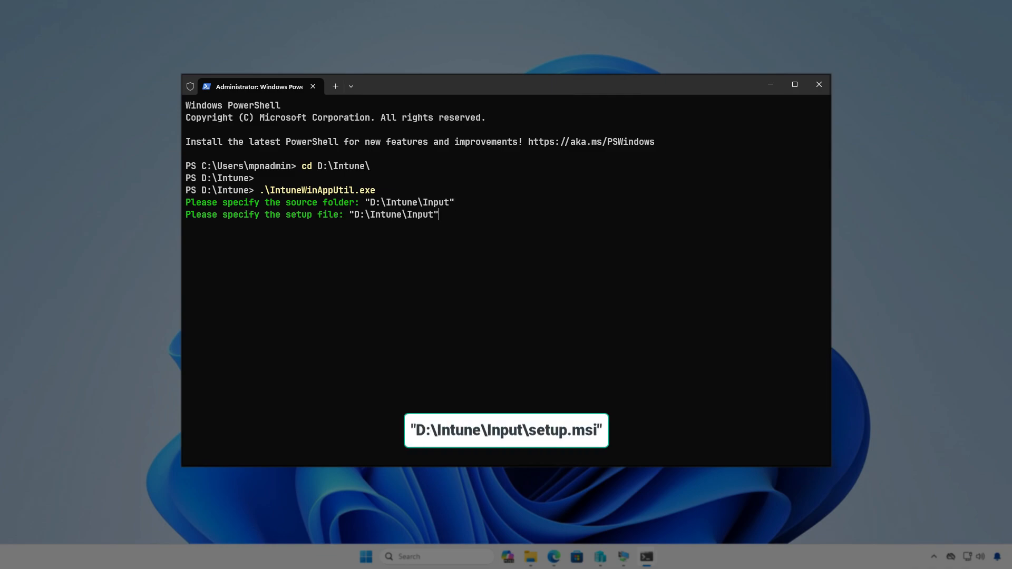
key("BackSpace")
type("\\setup.msi\"")
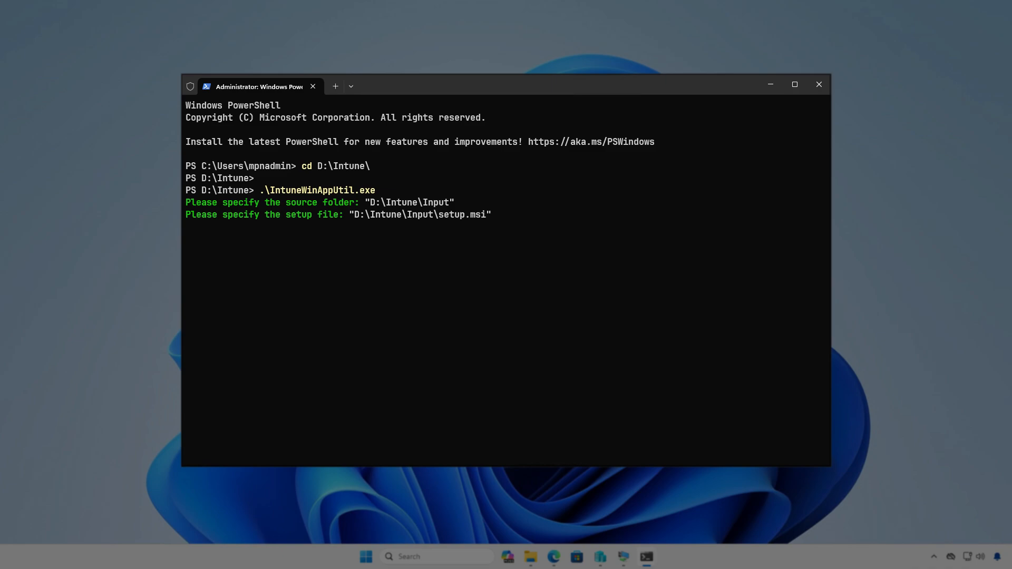
key("Return")
Specify "D:\Intune\Output" as the output folder and decline a catalog folder to generate the package.
type("\"D:")
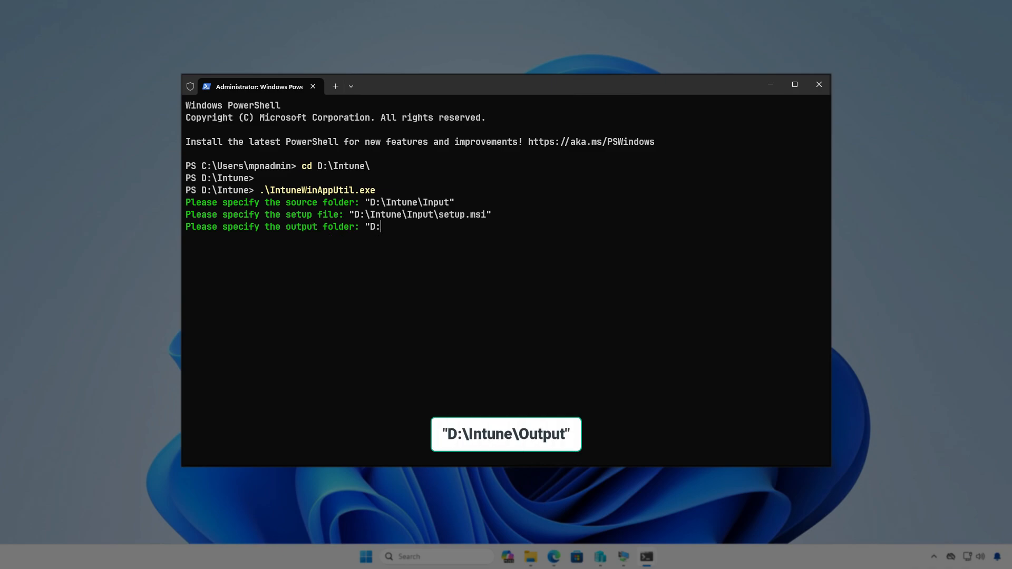
type("\\Intune\\Output\"")
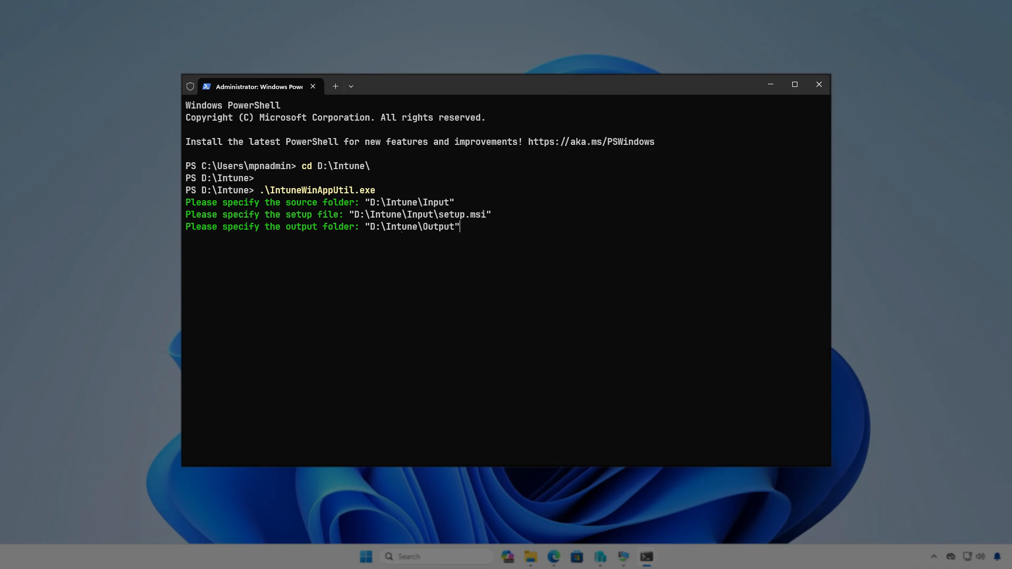
key("Return")
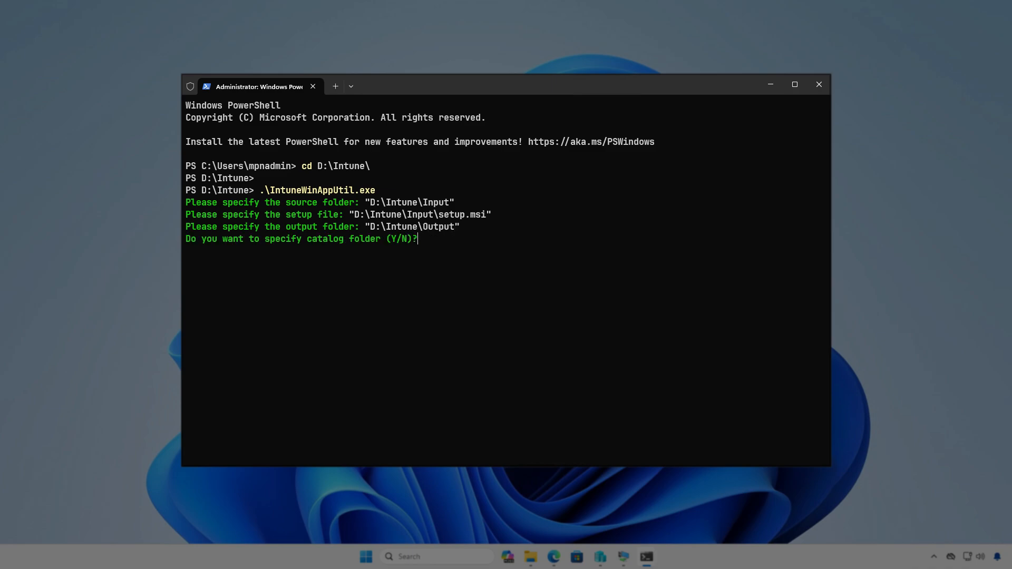
key("n")
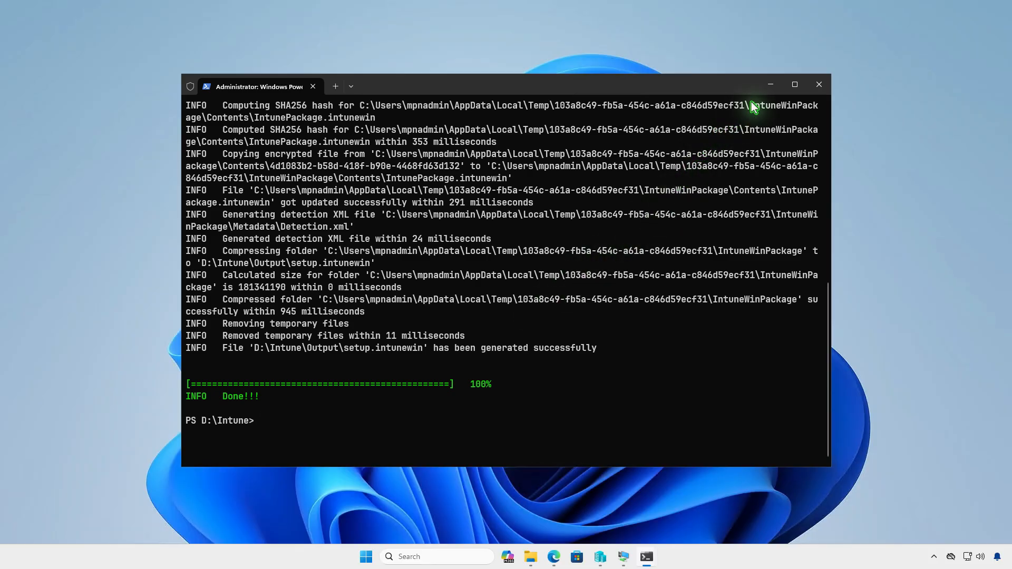
Minimize the terminal and check the generated package in the D:\Intune\Output folder, minimizing File Explorer when done.
left_click(771, 86)
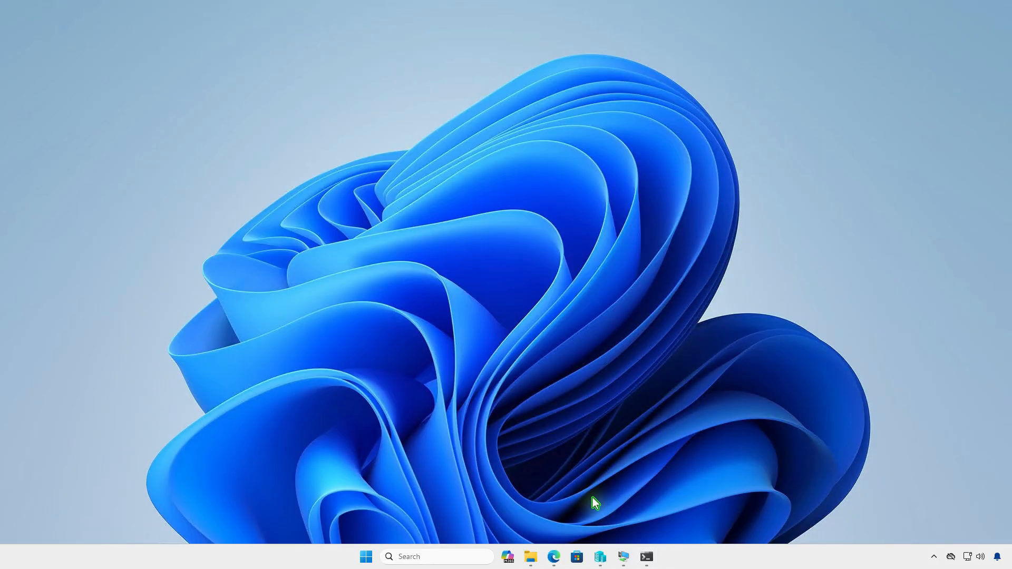
left_click(531, 557)
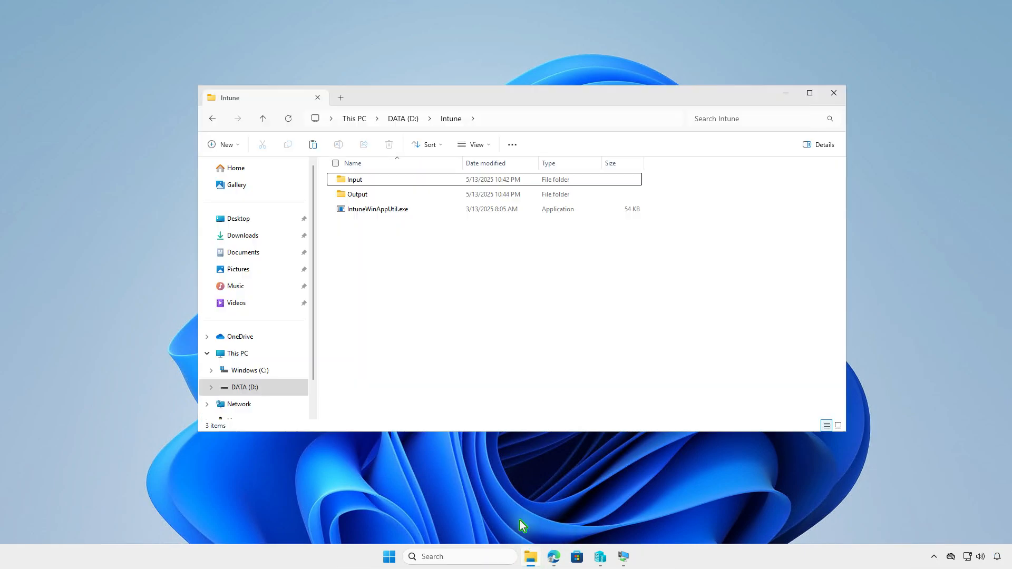
double_click(397, 195)
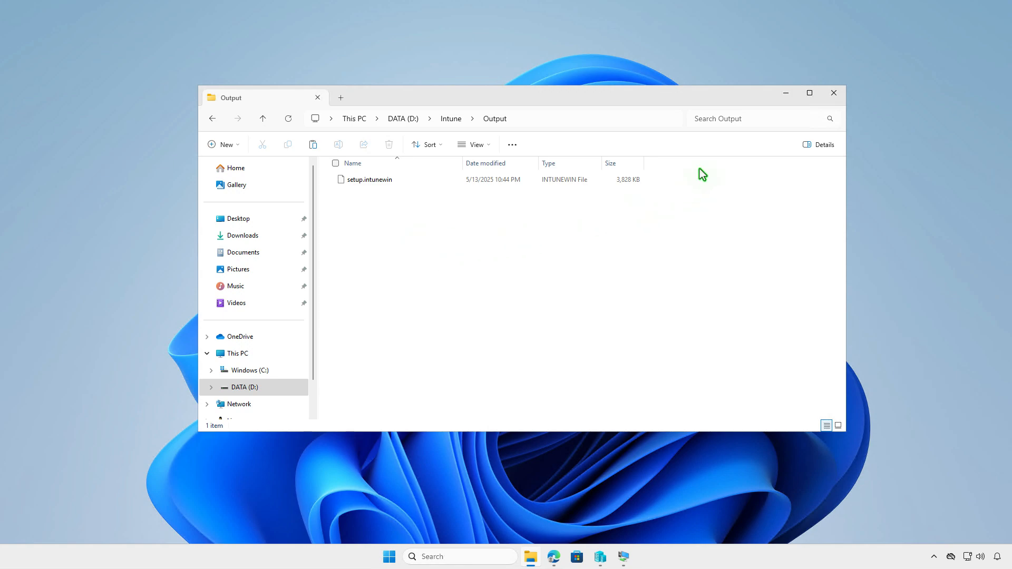
left_click(779, 97)
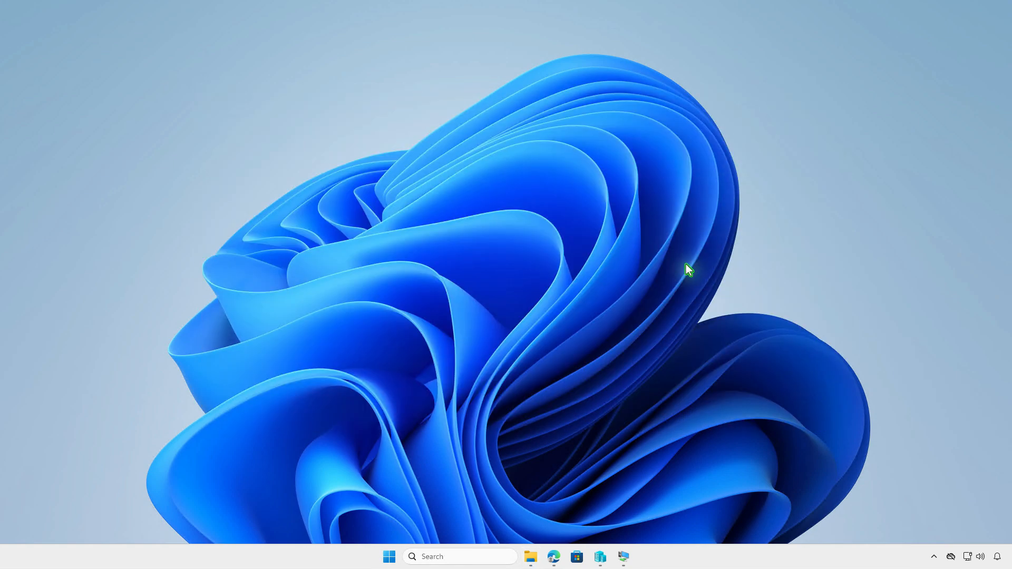
Switch to the Microsoft Intune admin center in Edge and open the list of Windows apps.
left_click(554, 557)
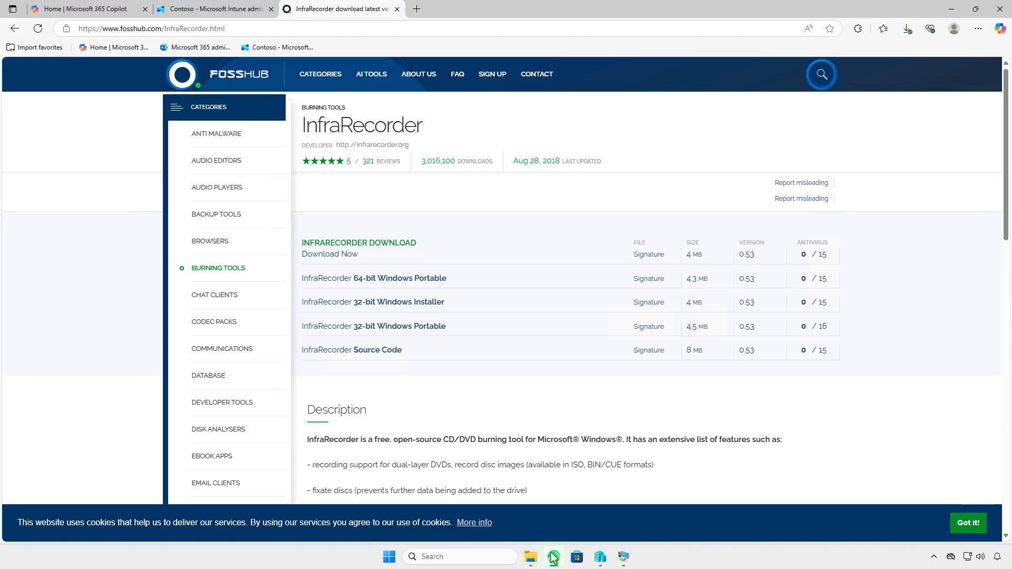
left_click(215, 14)
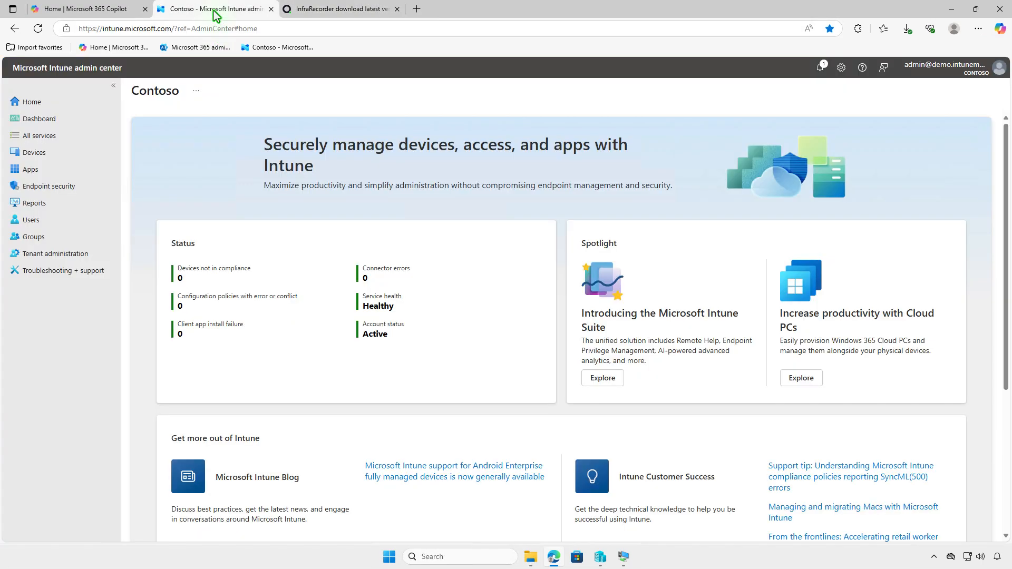
left_click(52, 172)
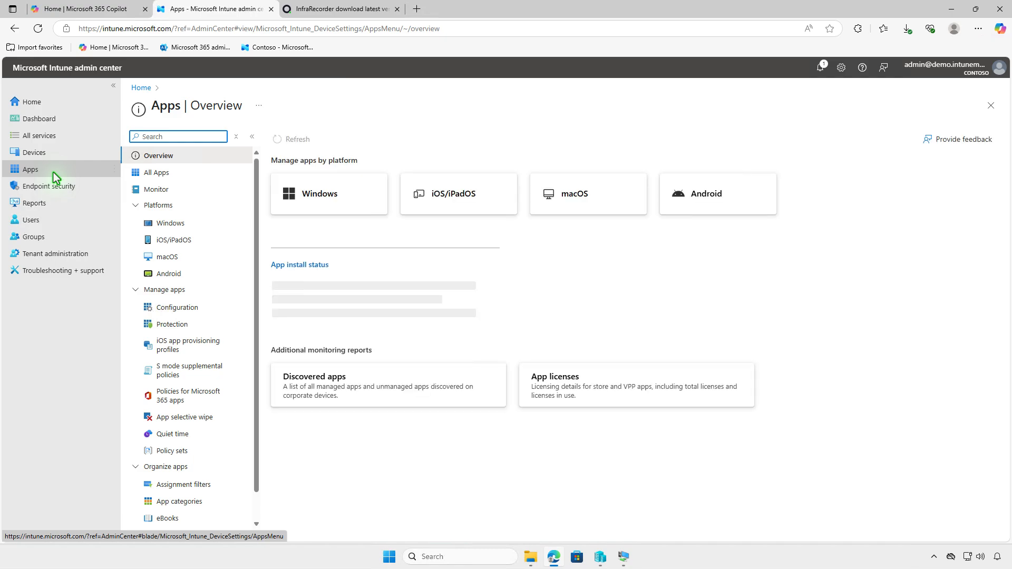
left_click(198, 223)
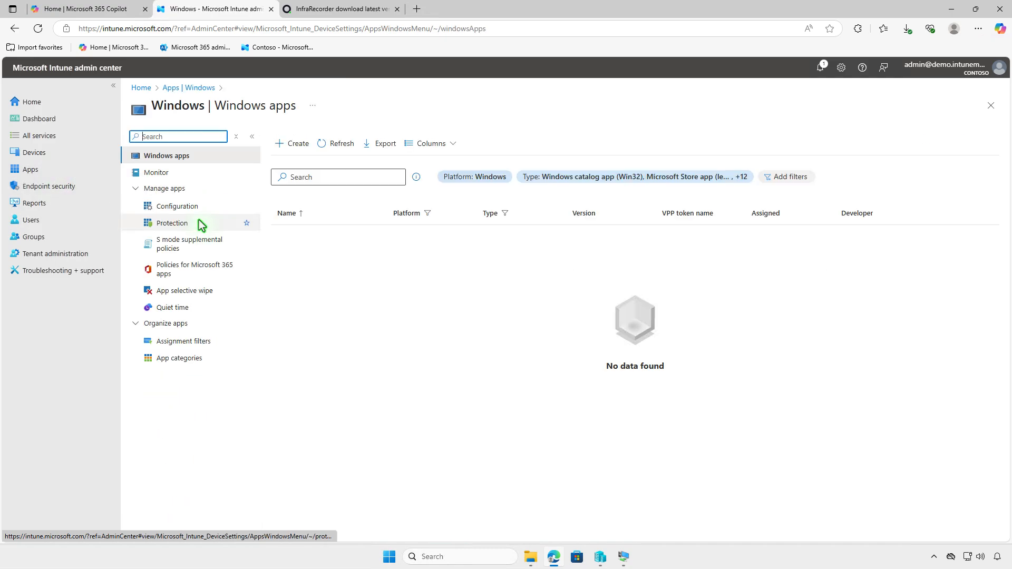
Start creating a new app of the type Windows app (Win32).
left_click(293, 147)
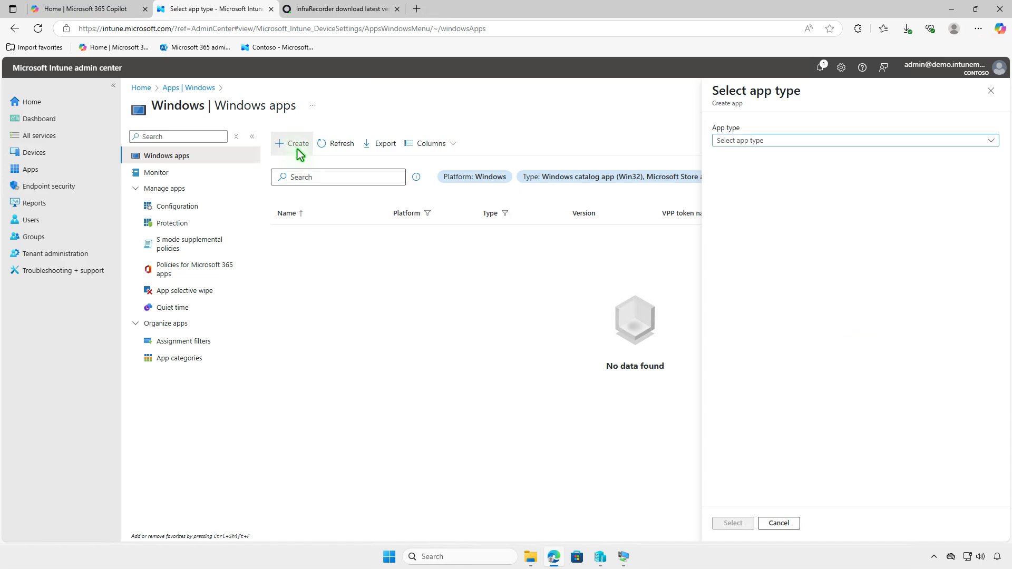
left_click(836, 141)
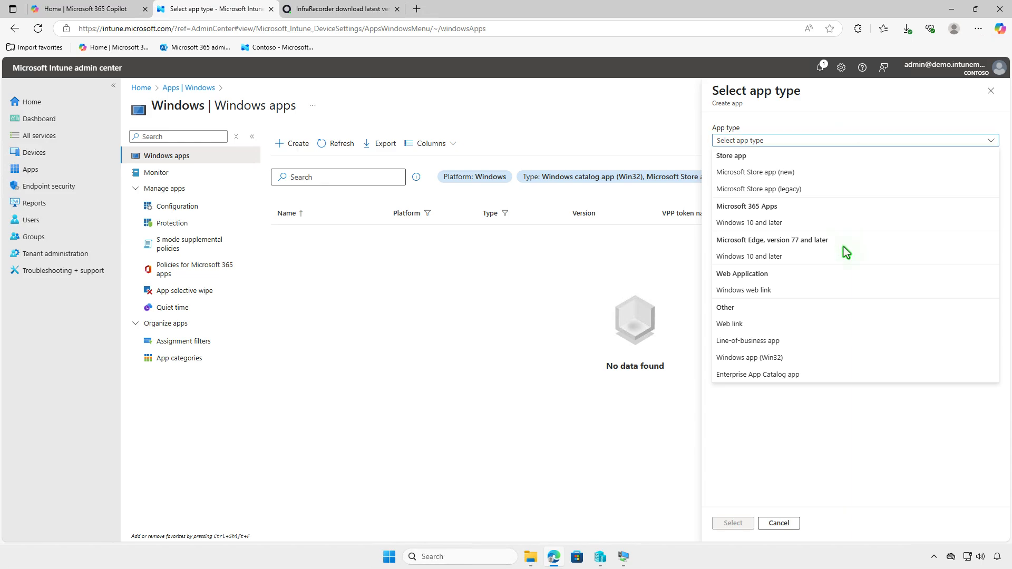
left_click(835, 354)
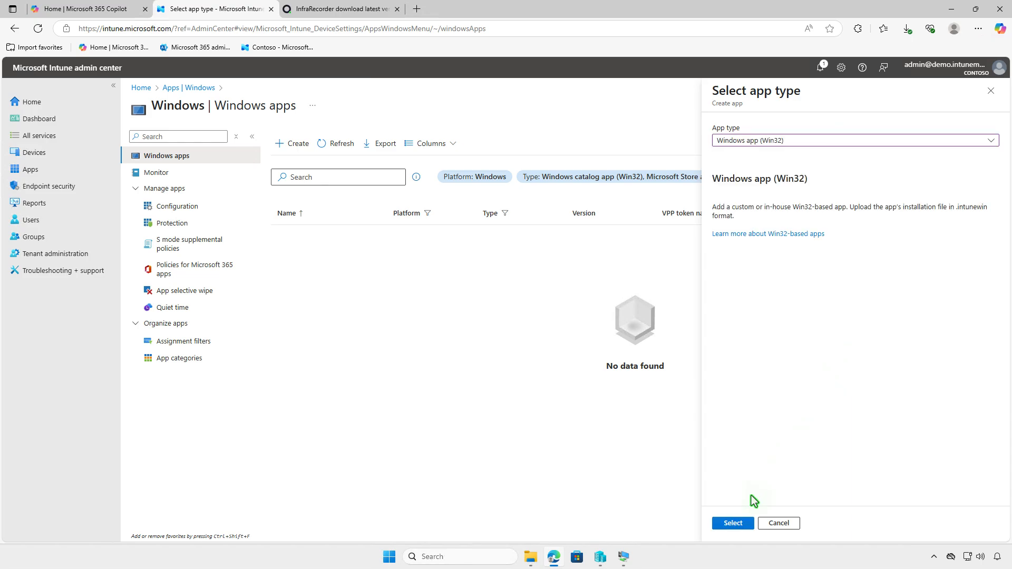
left_click(741, 524)
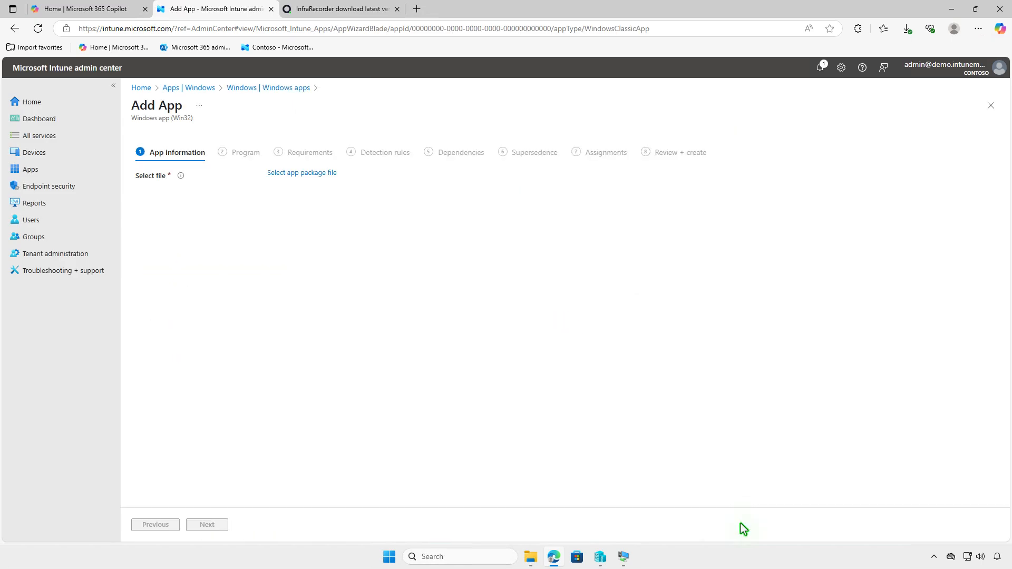
Select setup.intunewin from D:\Intune\Output as the app package file and confirm it.
left_click(328, 174)
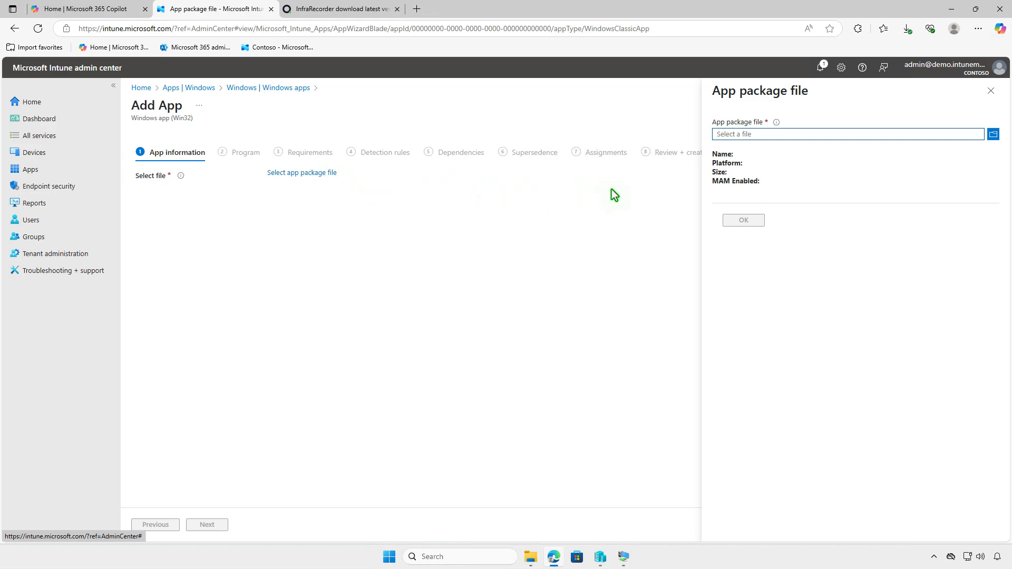
left_click(815, 135)
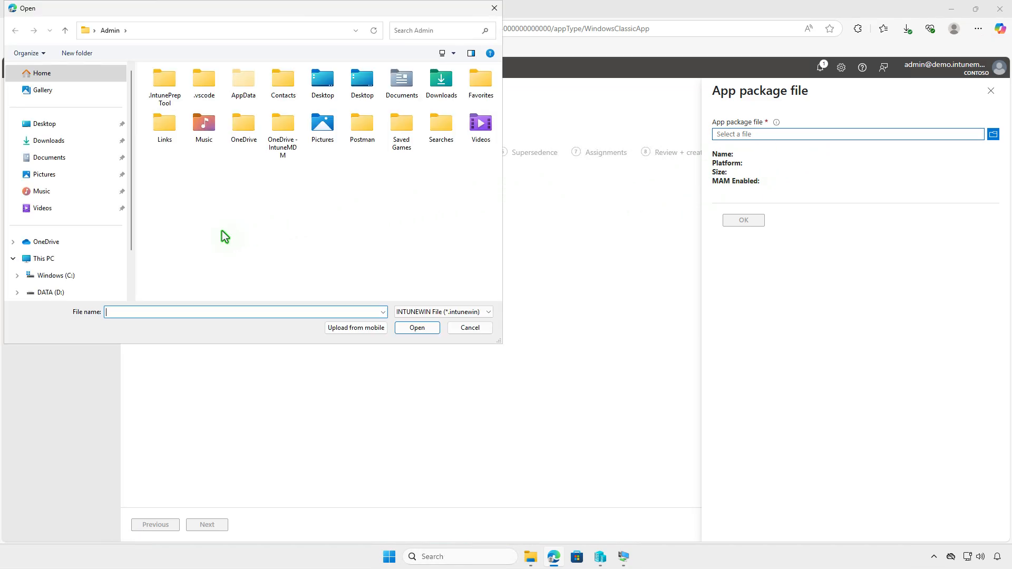
left_click(103, 261)
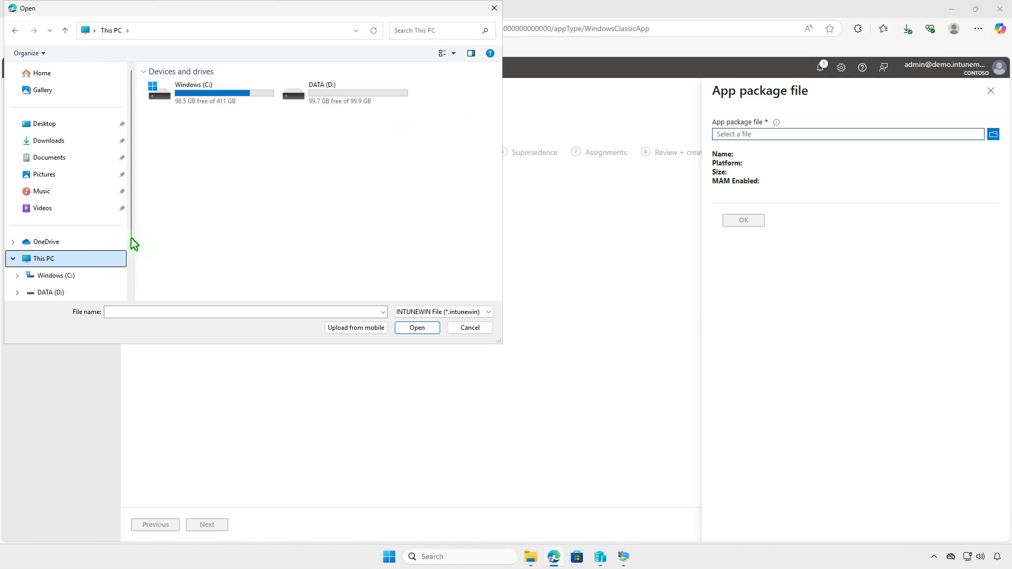
double_click(354, 106)
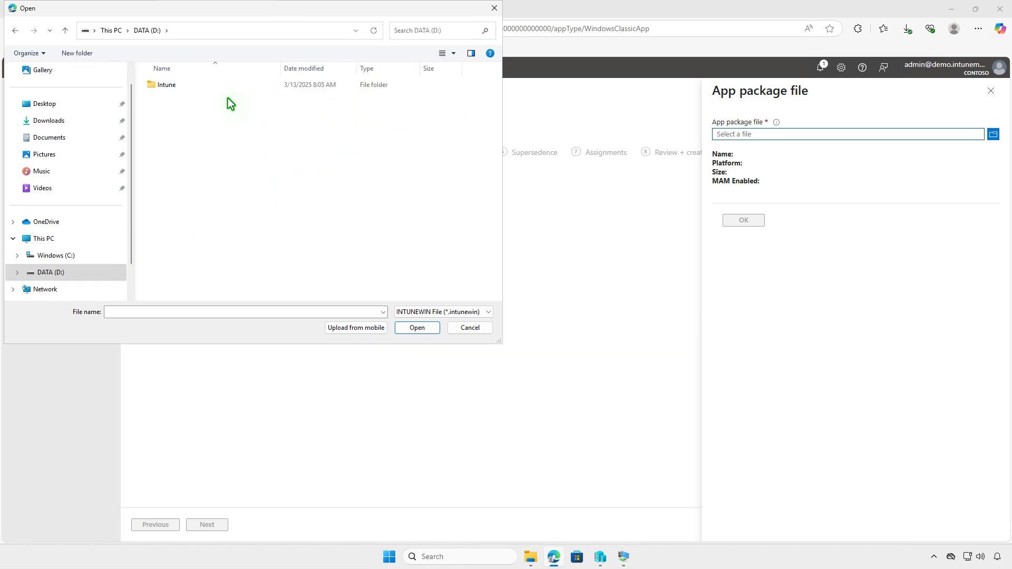
left_click(218, 87)
double_click(218, 86)
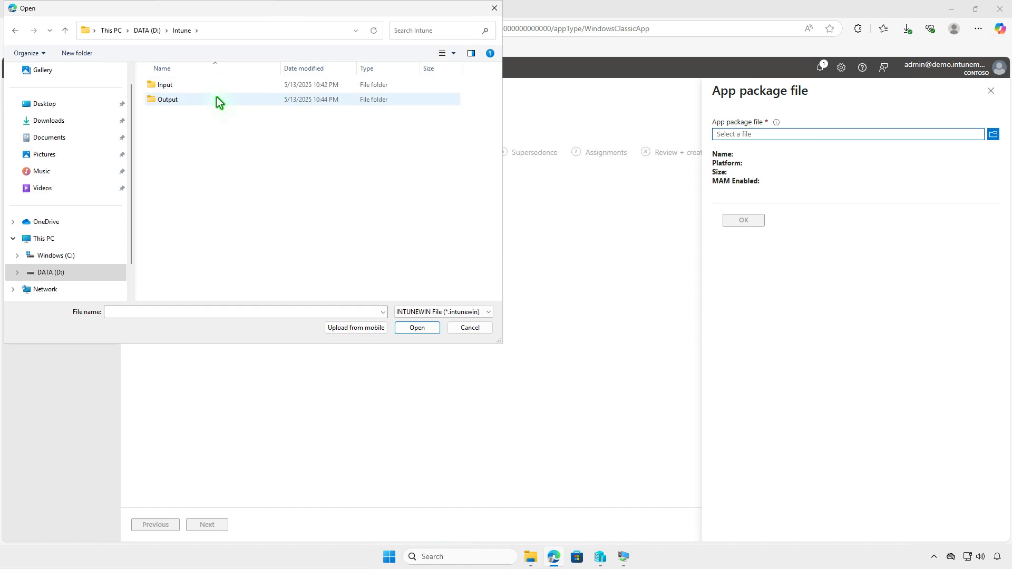
double_click(216, 100)
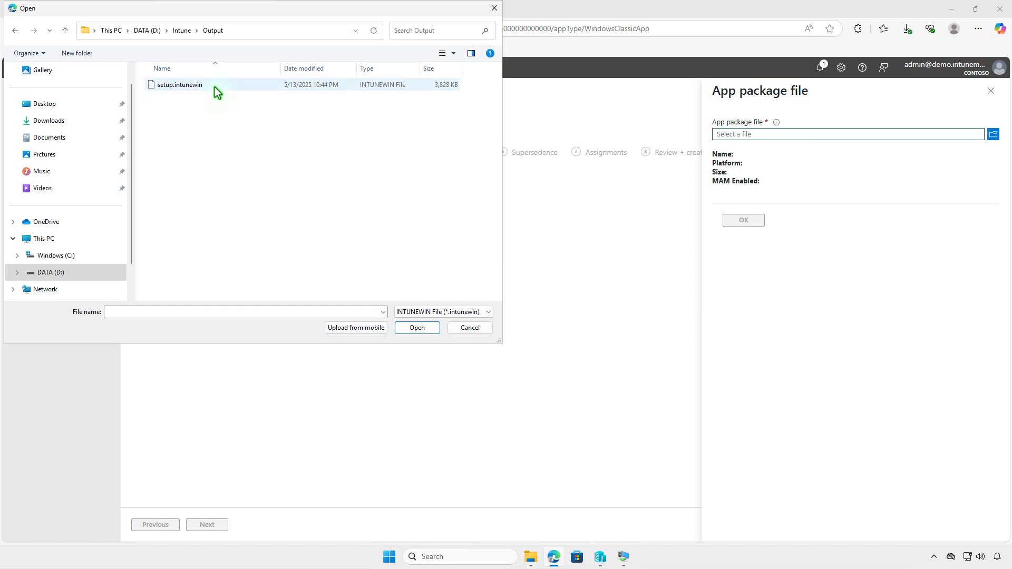
left_click(214, 87)
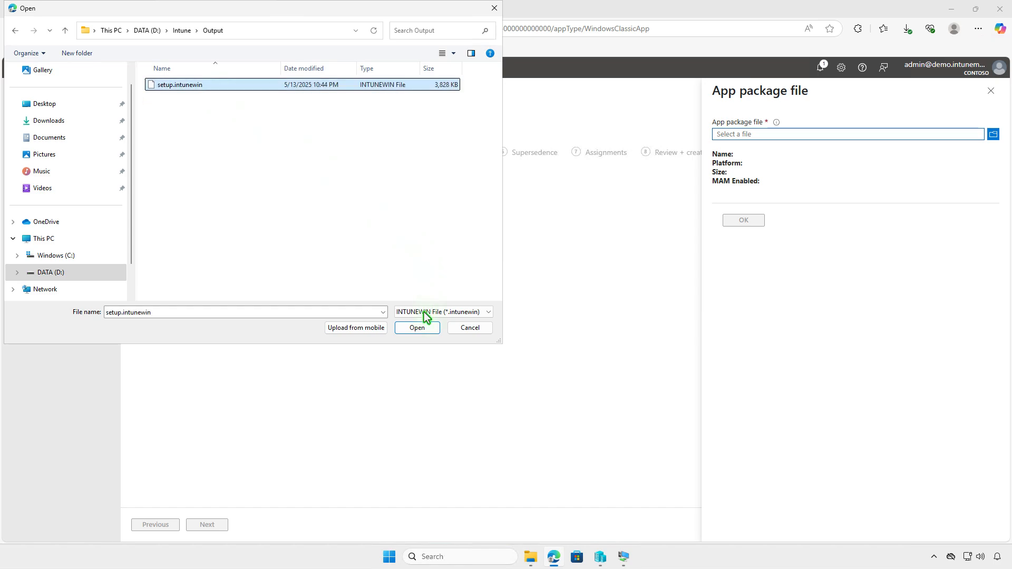
left_click(419, 328)
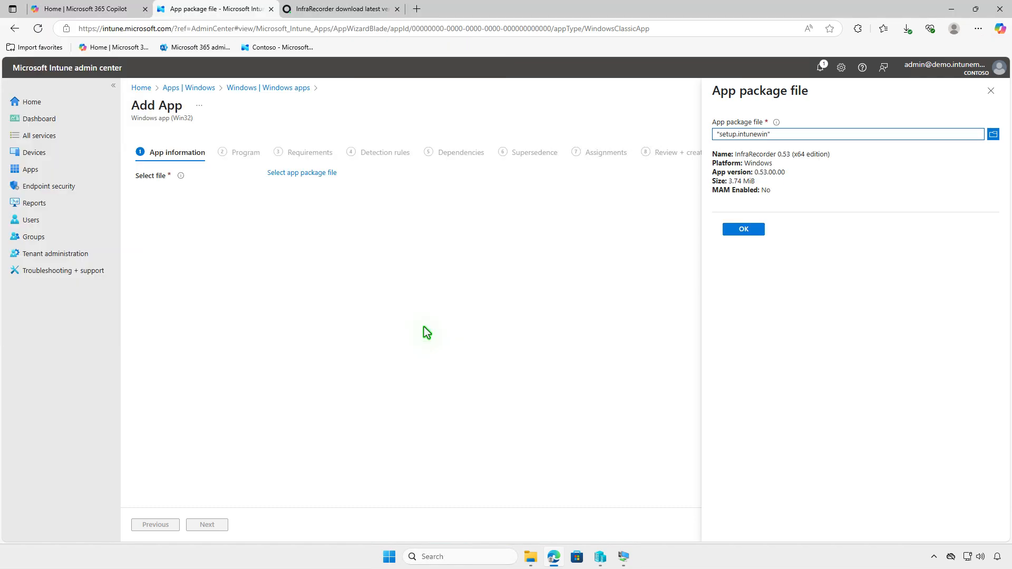
left_click(742, 230)
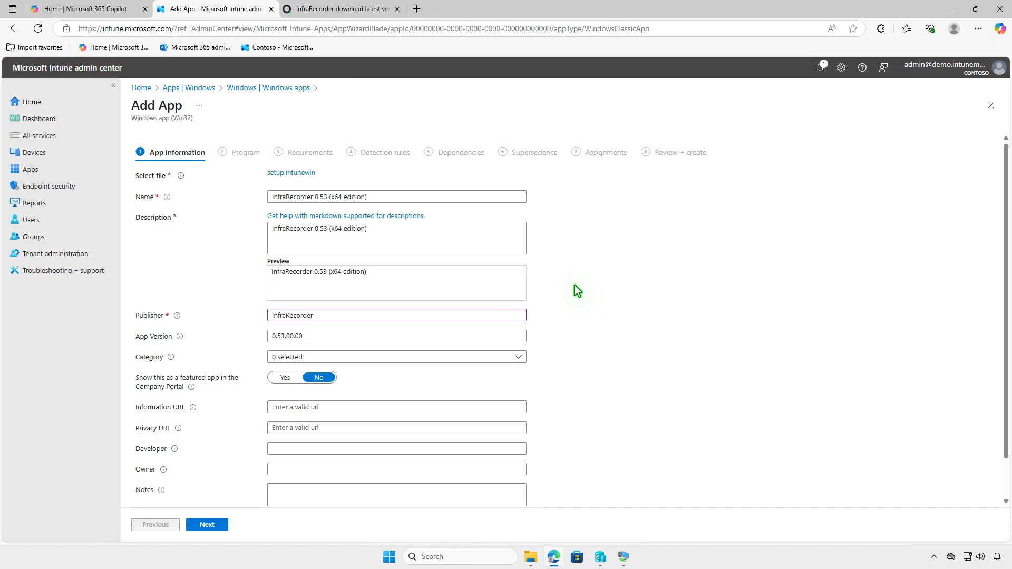
Upload d2vnxpb-2ee44cac-e46b-4413-afc0-6c18dd0ce725.png from the Downloads folder as the app logo and continue to the program settings.
scroll(577, 290, "down", 1)
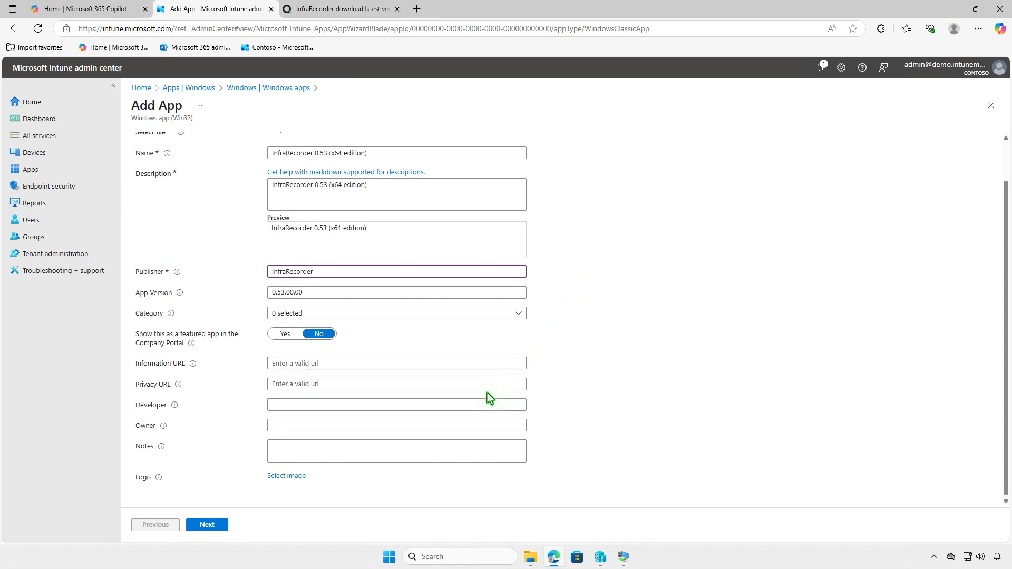
left_click(299, 477)
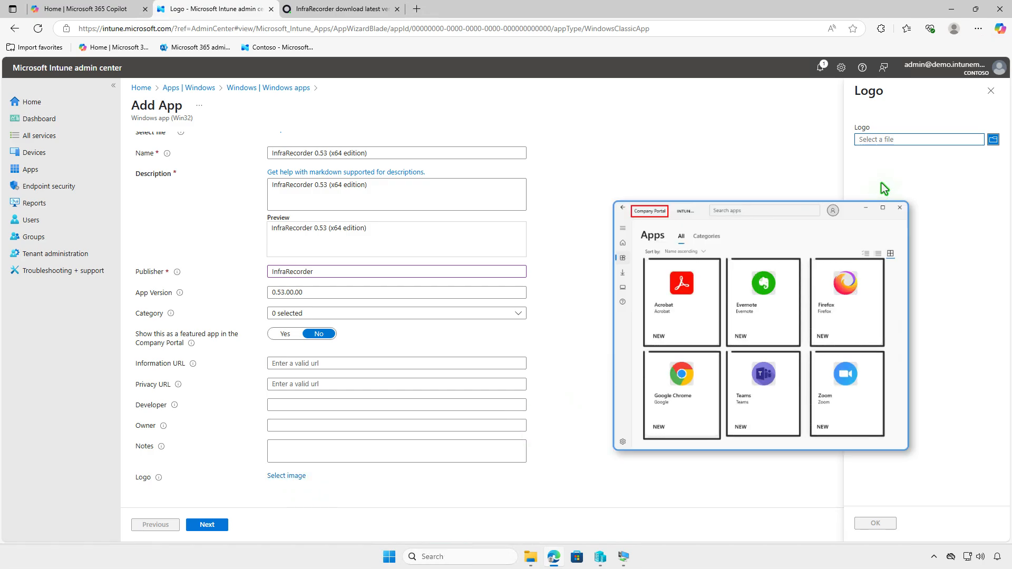
left_click(919, 141)
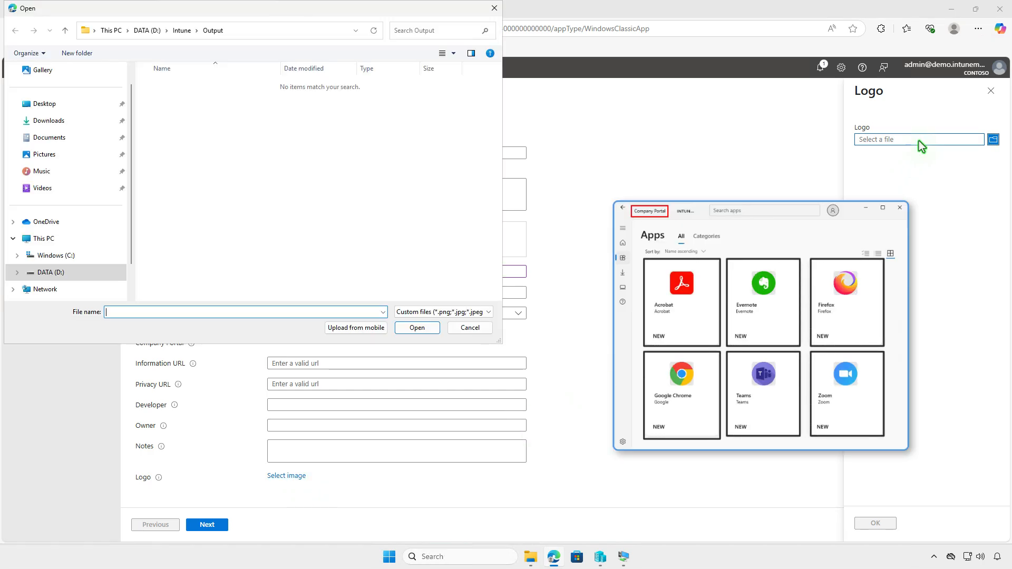
left_click(81, 126)
left_click(241, 102)
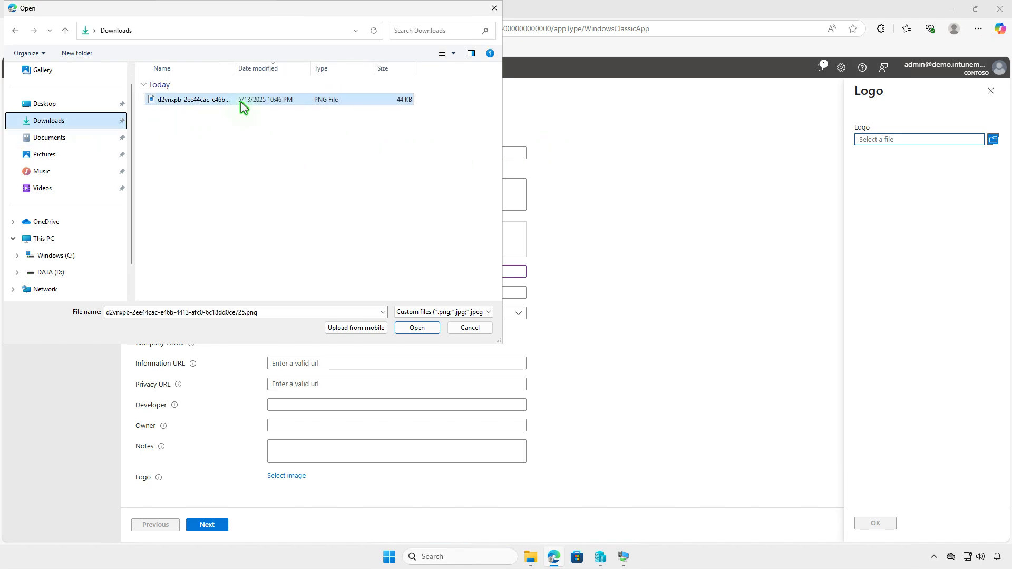
left_click(416, 328)
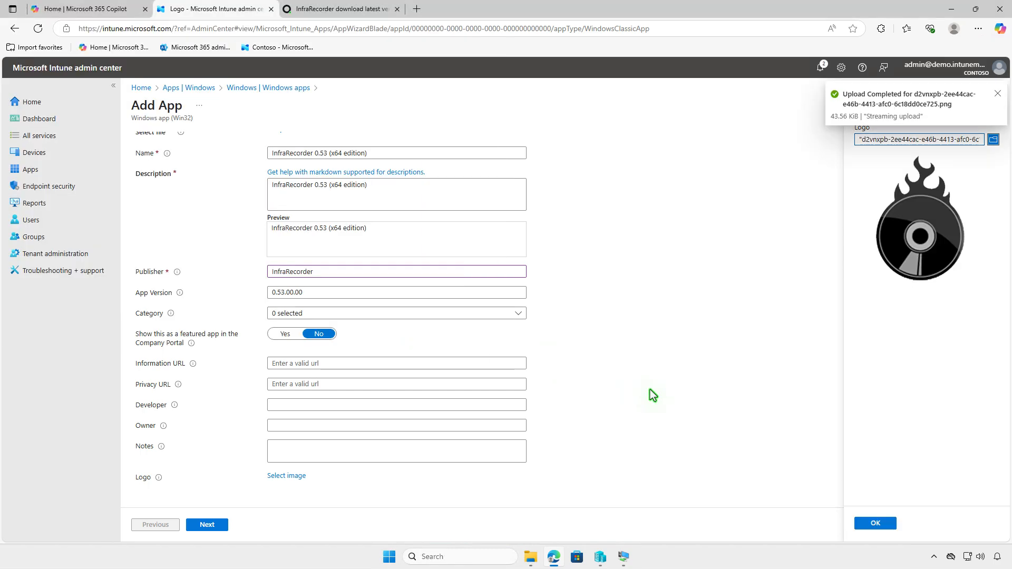
left_click(869, 523)
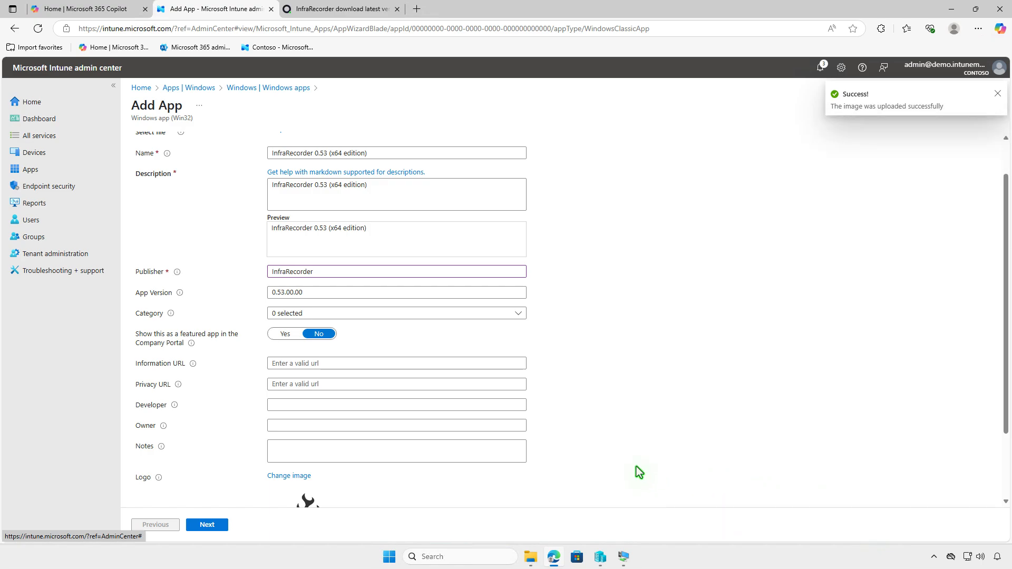
scroll(635, 466, "down", 3)
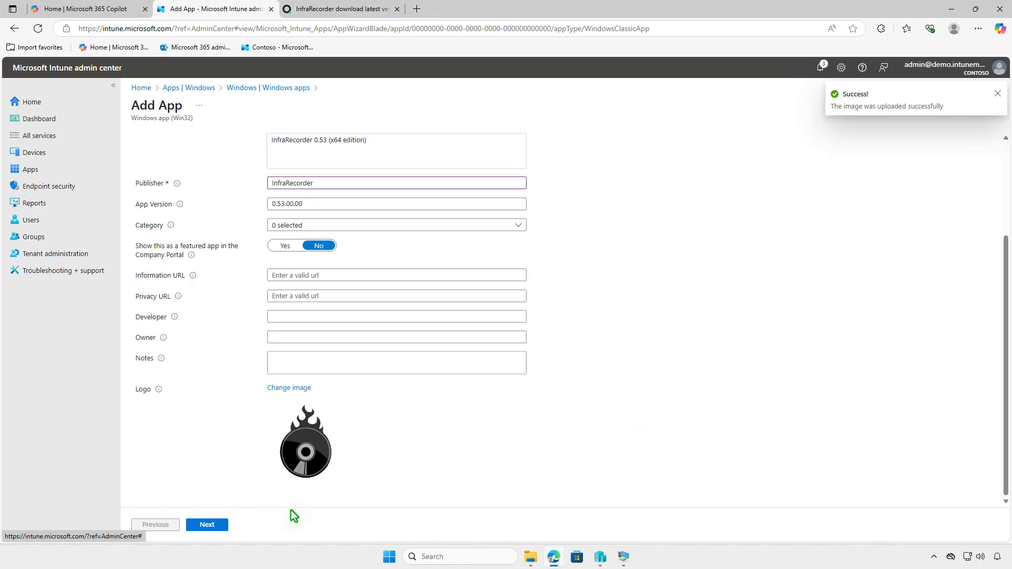
left_click(222, 527)
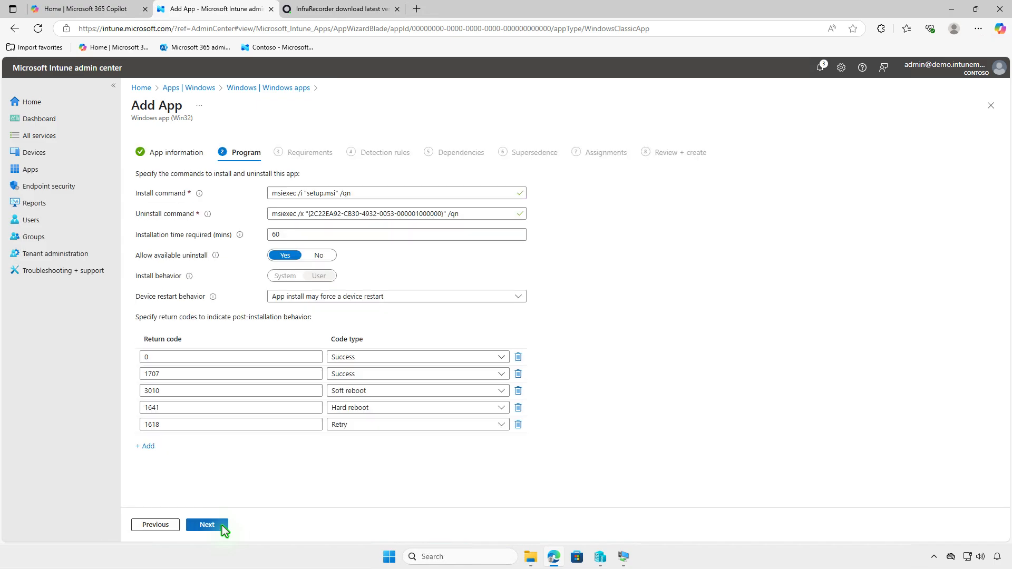
Accept the default program settings and require 64-bit architecture with Windows 10 1607 as the minimum operating system.
left_click(222, 526)
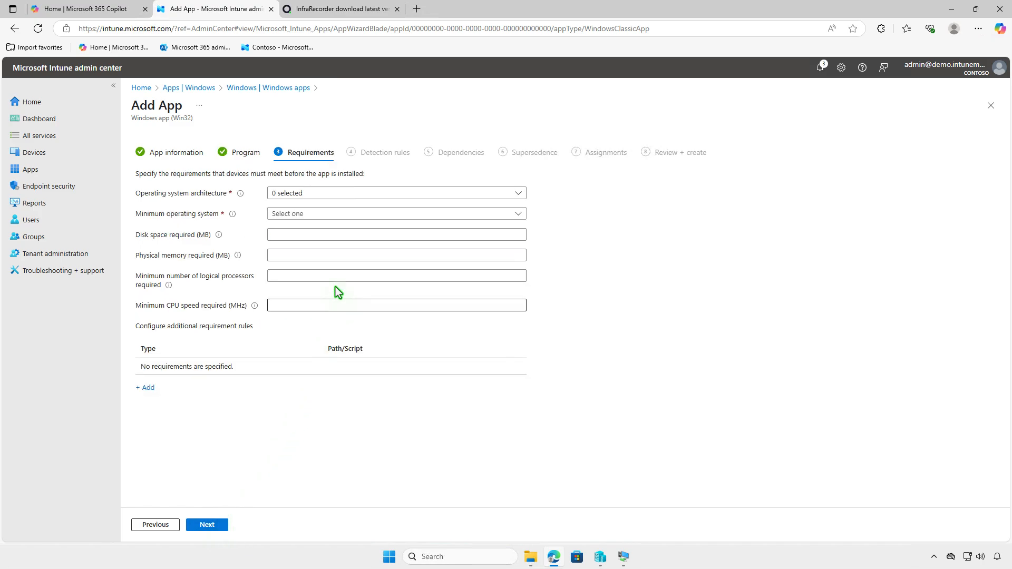
left_click(367, 198)
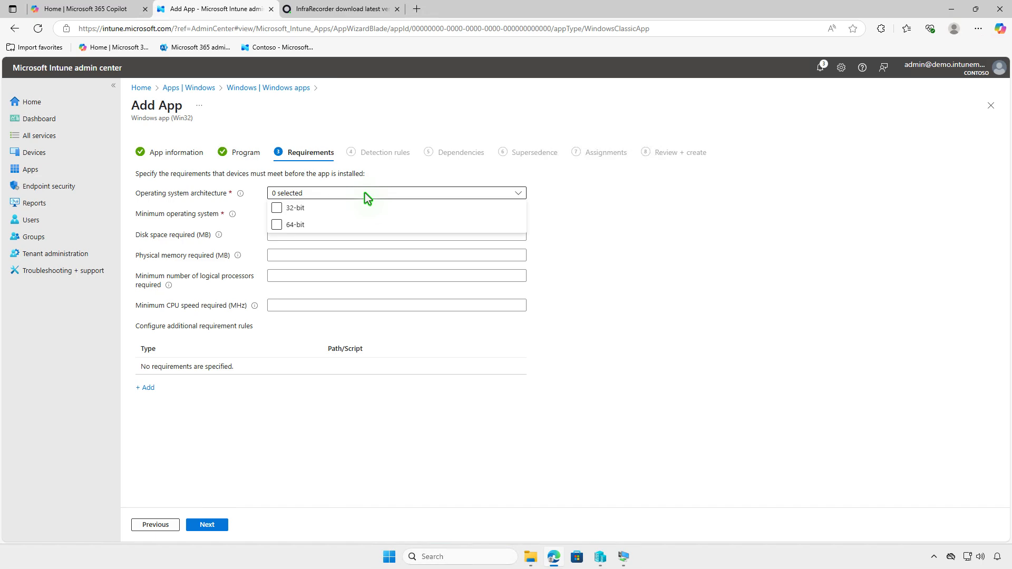
left_click(324, 224)
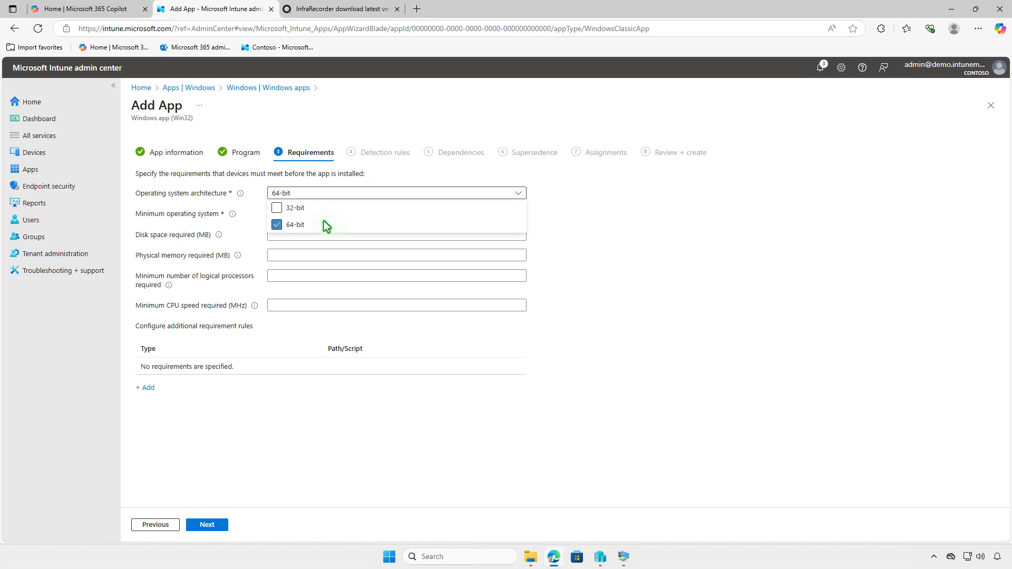
left_click(255, 231)
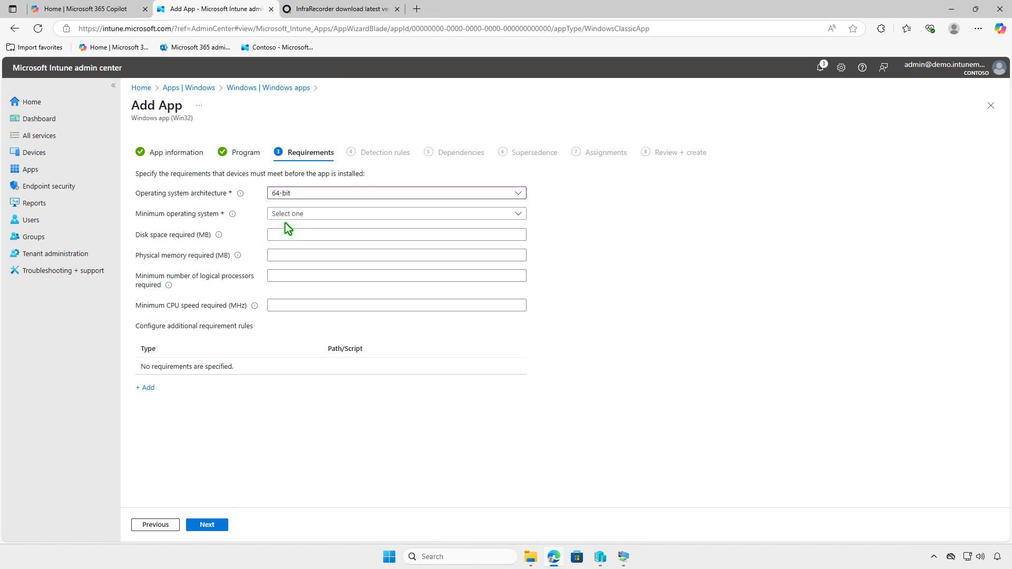
left_click(315, 215)
left_click(319, 230)
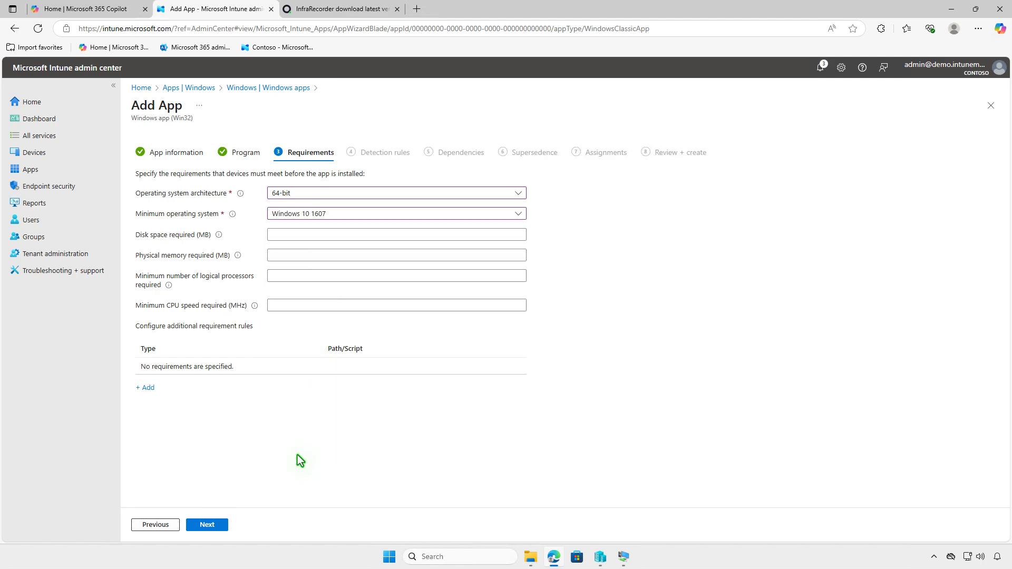
left_click(226, 525)
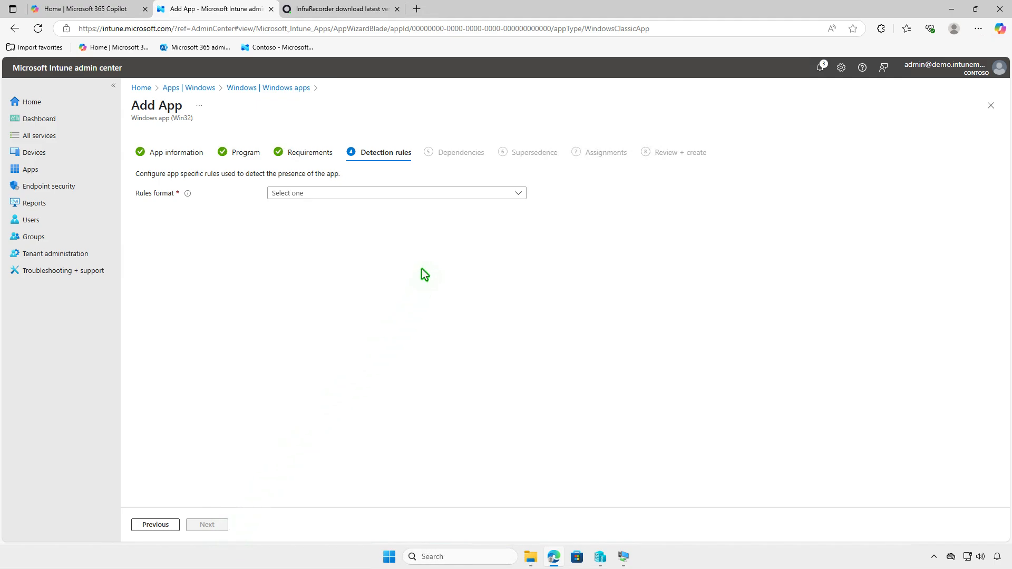
Manually configure an MSI detection rule with the prefilled product code and no version check, then proceed past dependencies without adding any.
left_click(433, 192)
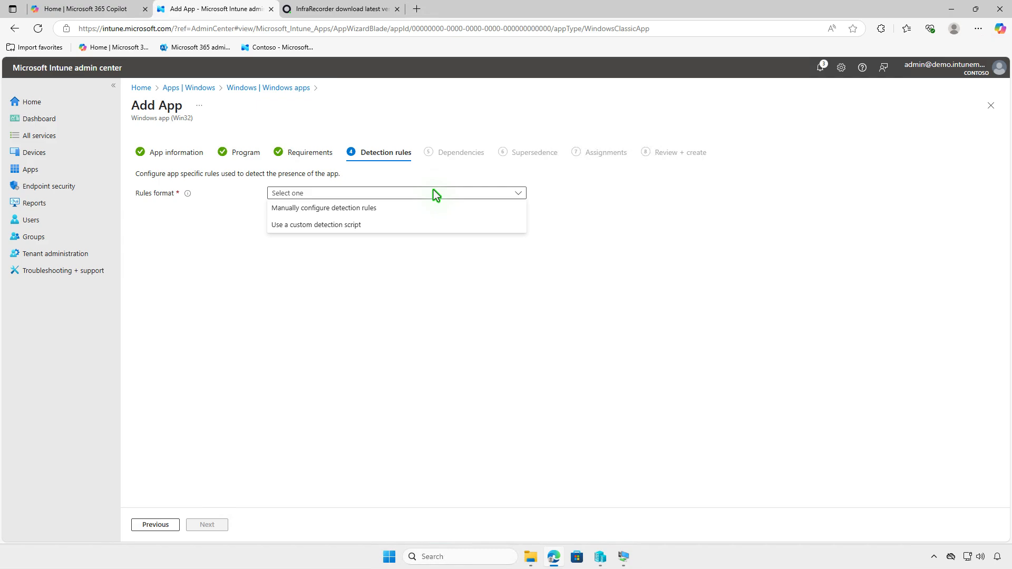
left_click(431, 206)
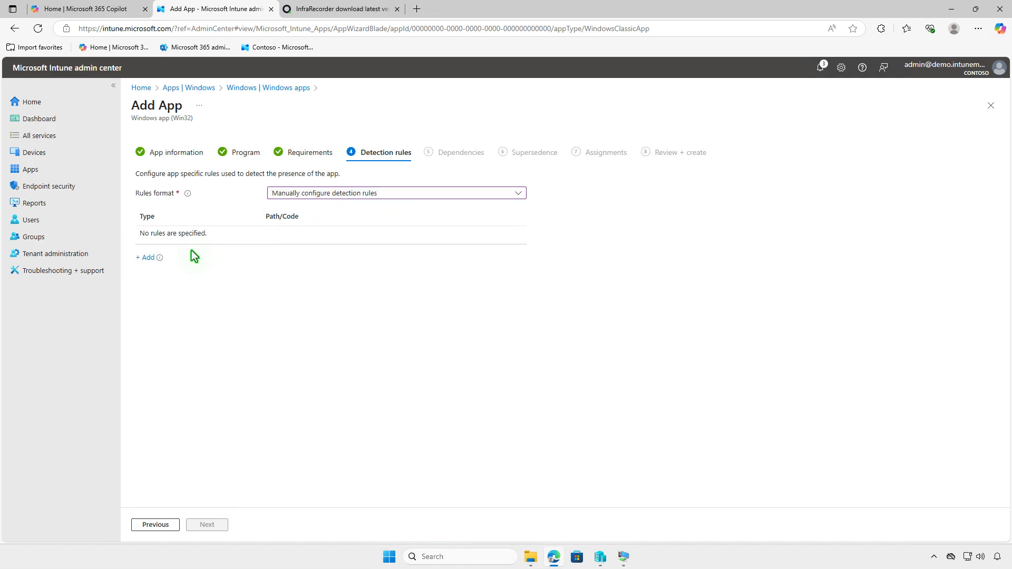
left_click(148, 258)
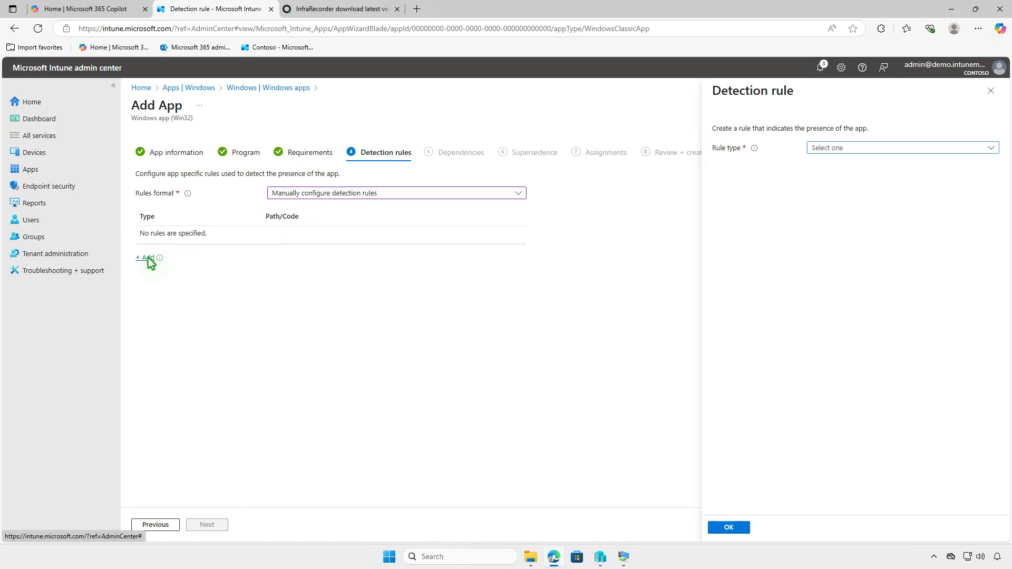
left_click(903, 146)
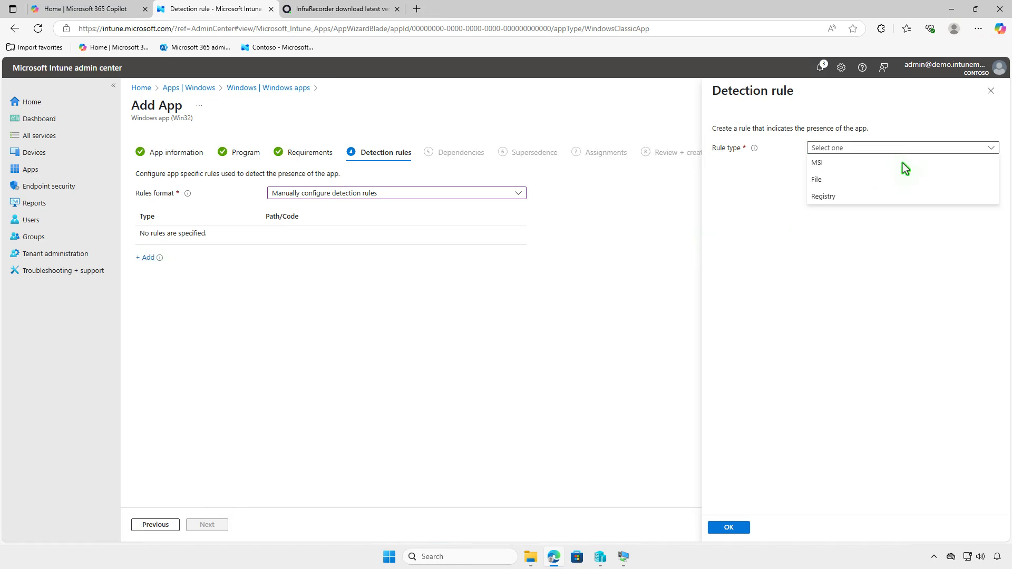
left_click(903, 166)
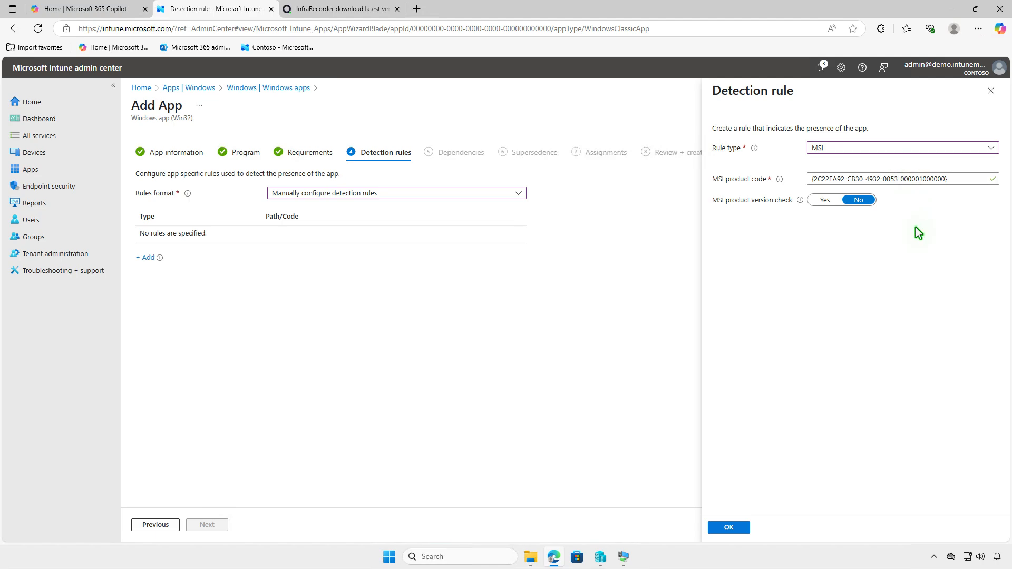
left_click(748, 529)
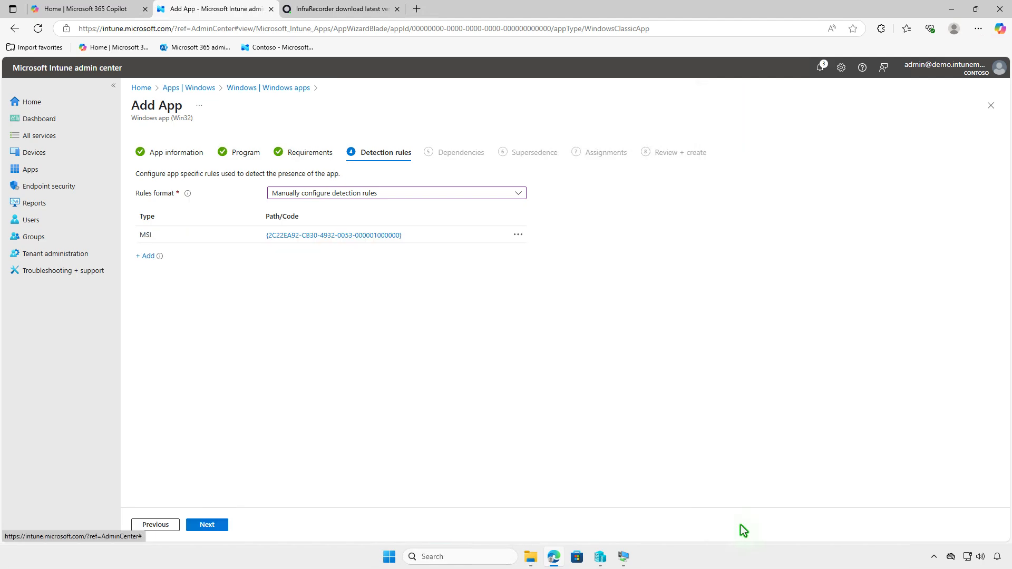
left_click(223, 526)
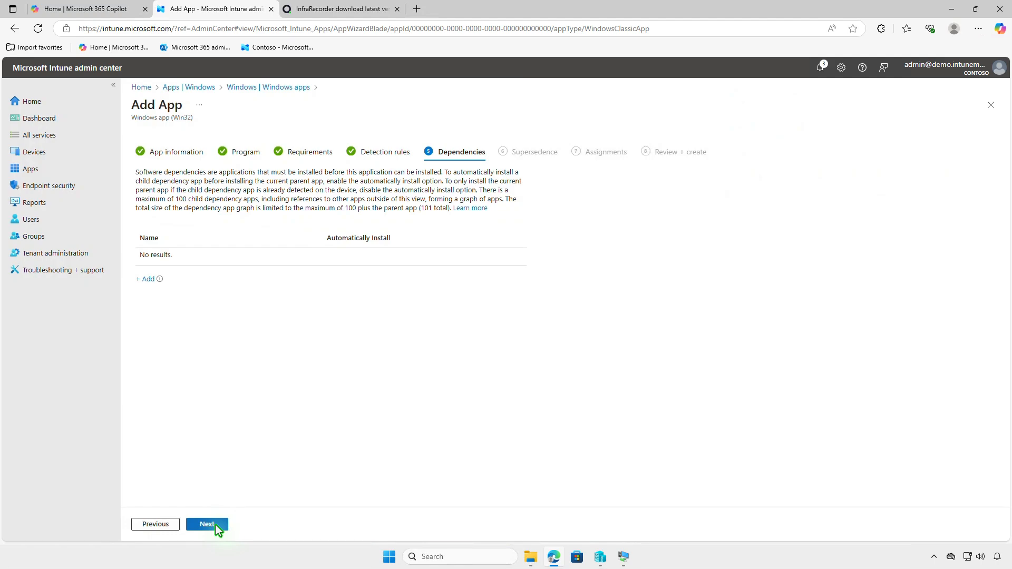
left_click(217, 527)
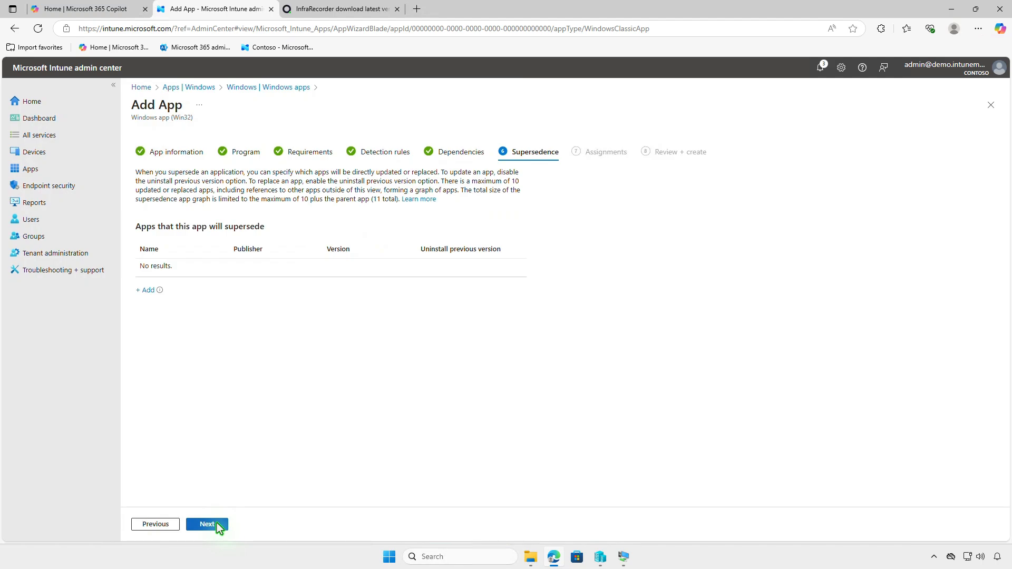
Skip supersedence and assign the app as required to the Test_Devices group.
left_click(217, 524)
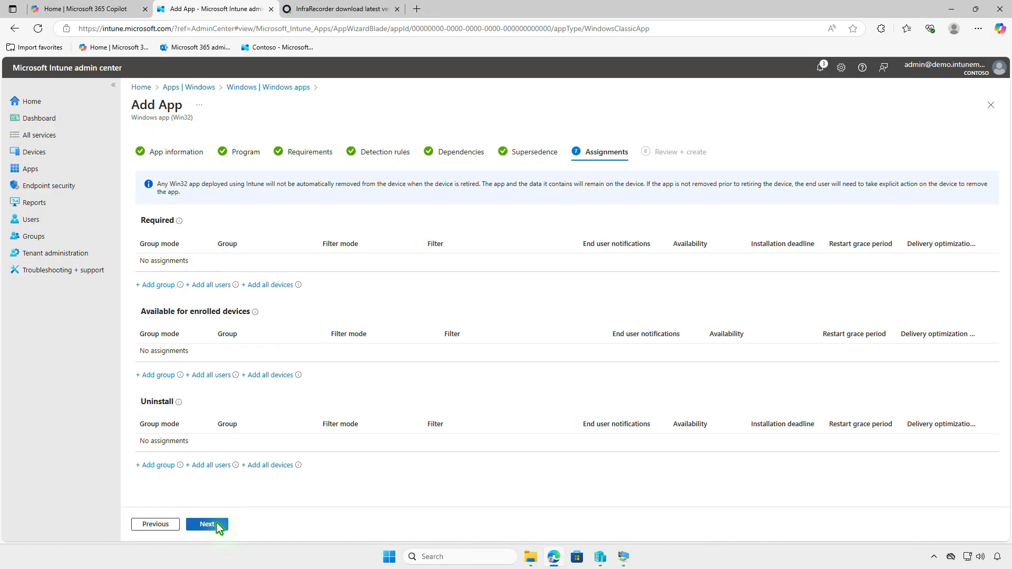
left_click(168, 291)
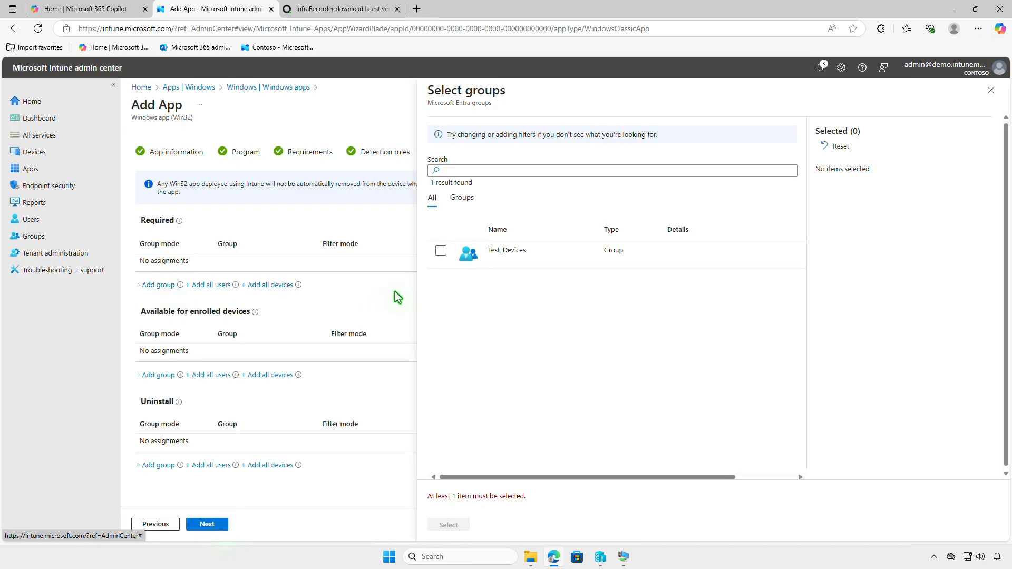
left_click(440, 251)
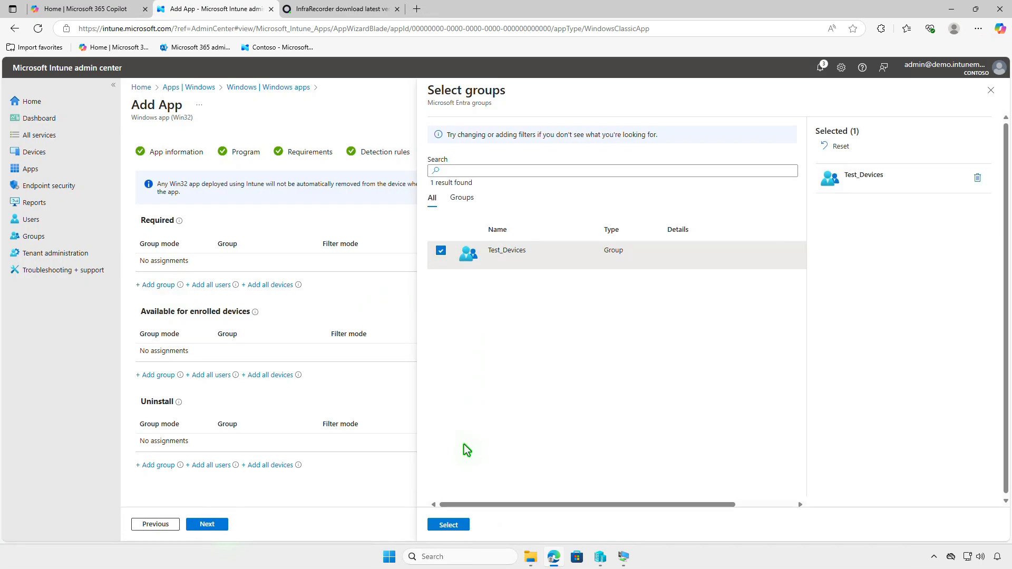
left_click(450, 525)
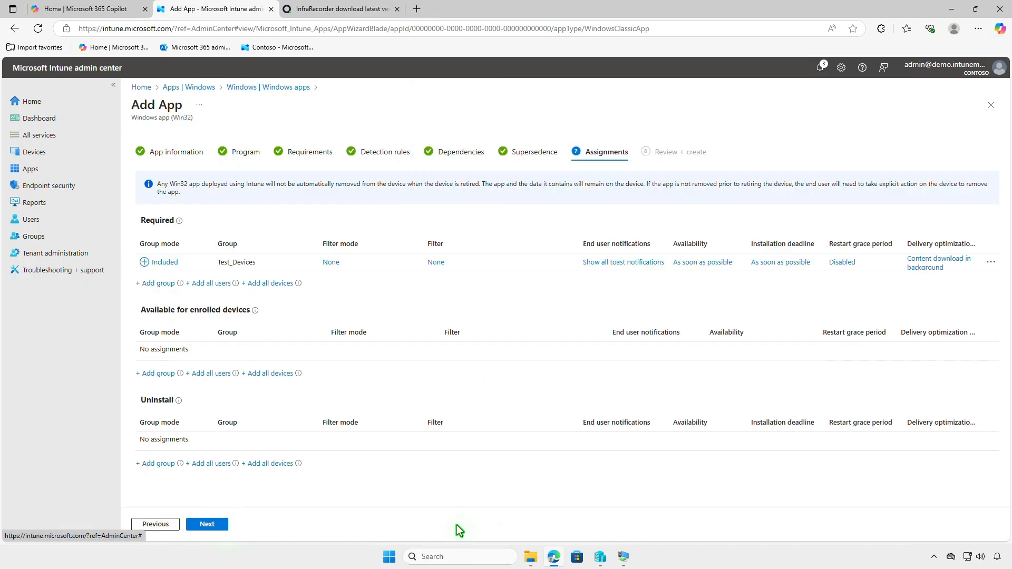
Review the Test_Devices assignment settings without changing them, then continue to the summary and create the app.
left_click(612, 263)
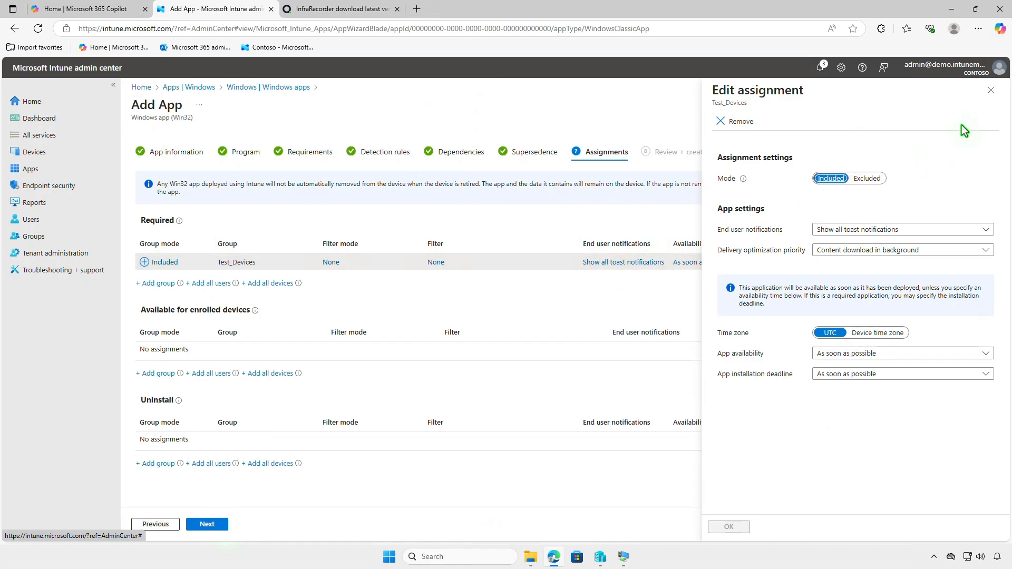
left_click(991, 90)
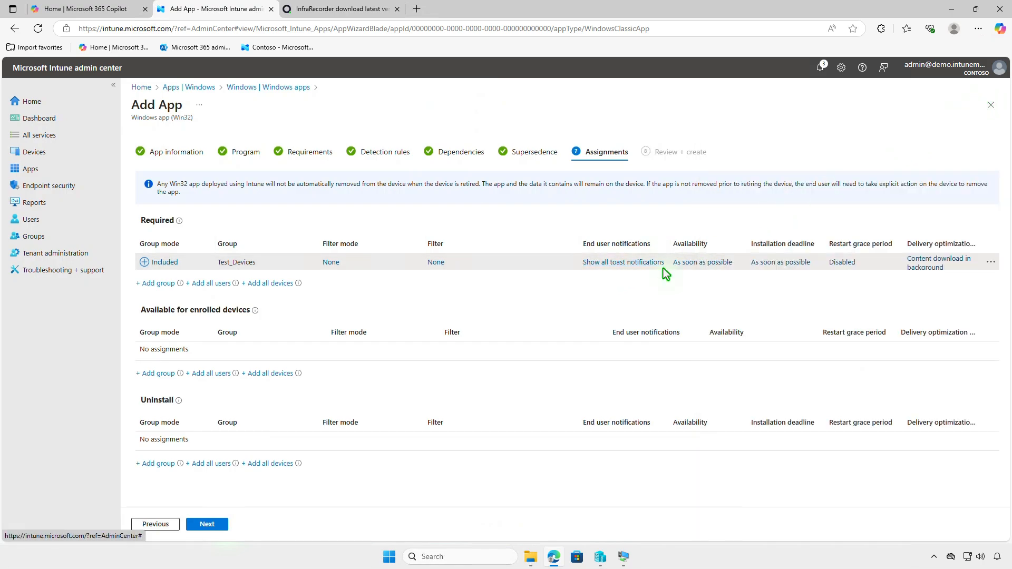
left_click(219, 524)
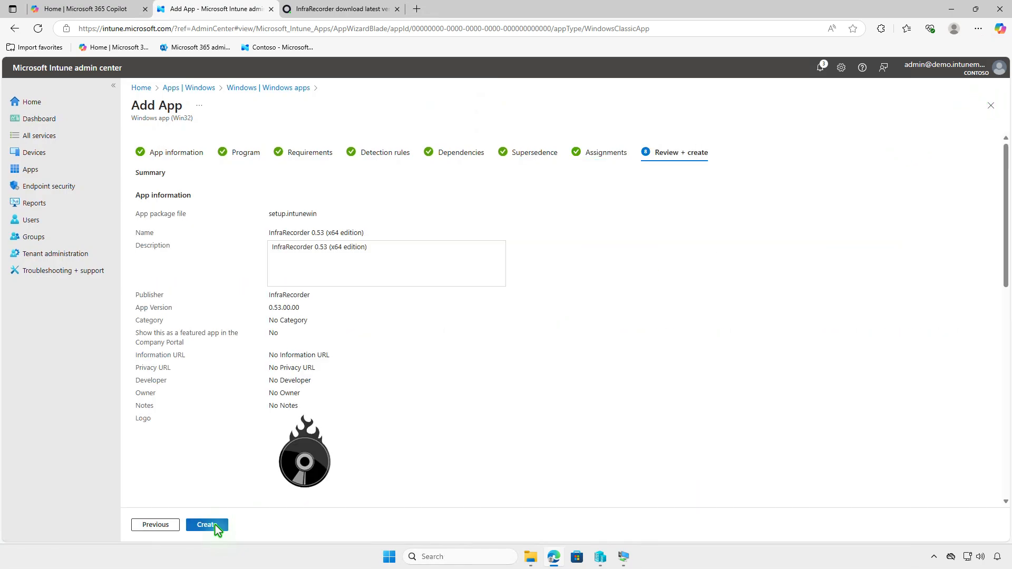
left_click(215, 525)
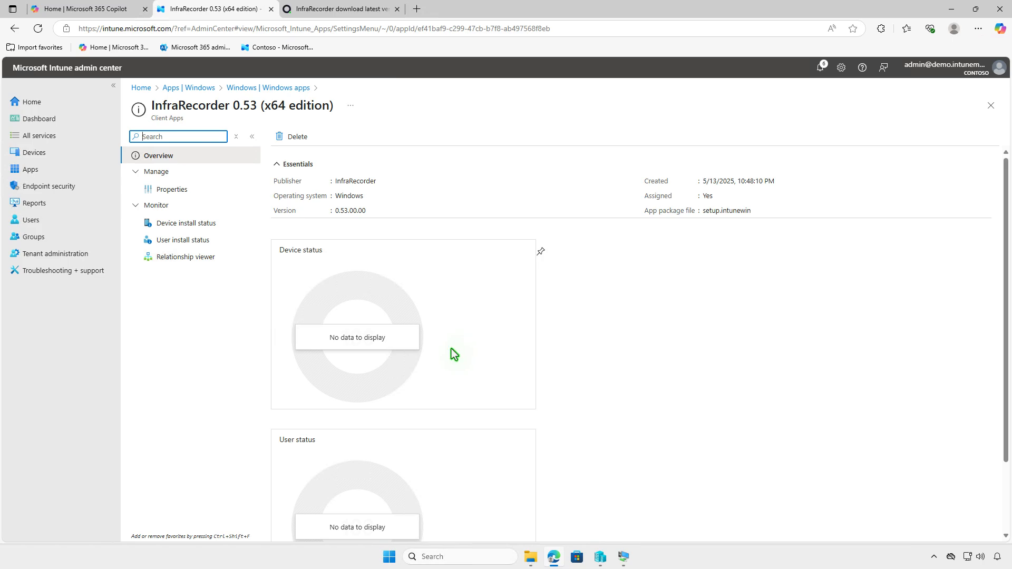
Switch to the WIN10-CTL virtual machine, examine the device sync status of its Contoso MDM work account connection, and minimize Settings.
left_click(946, 15)
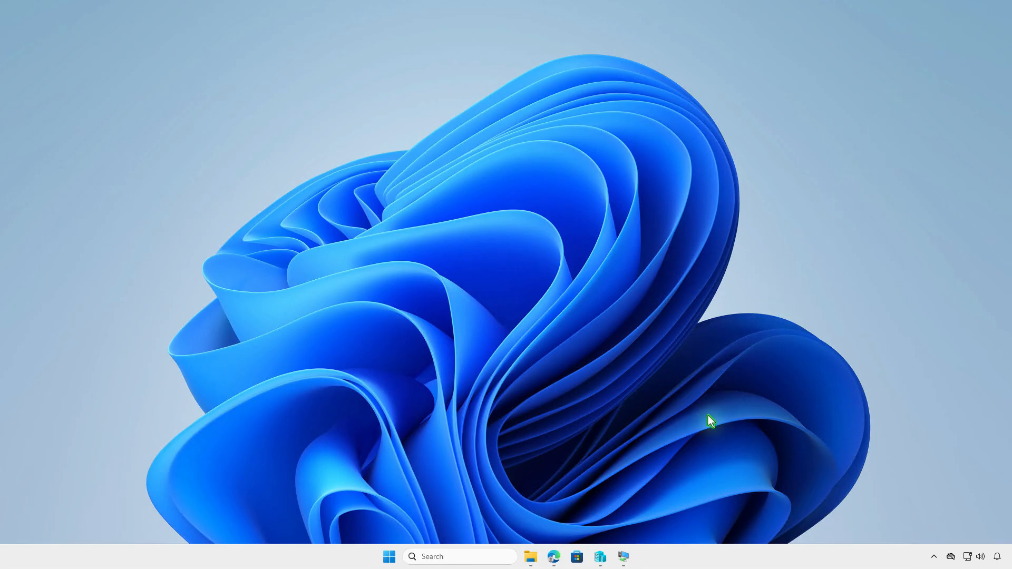
left_click(630, 557)
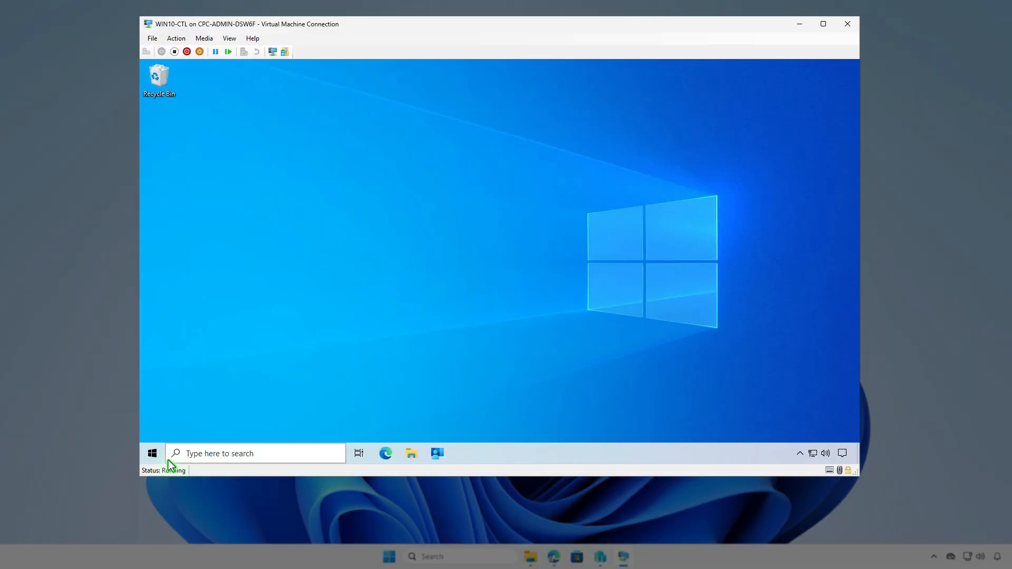
left_click(153, 455)
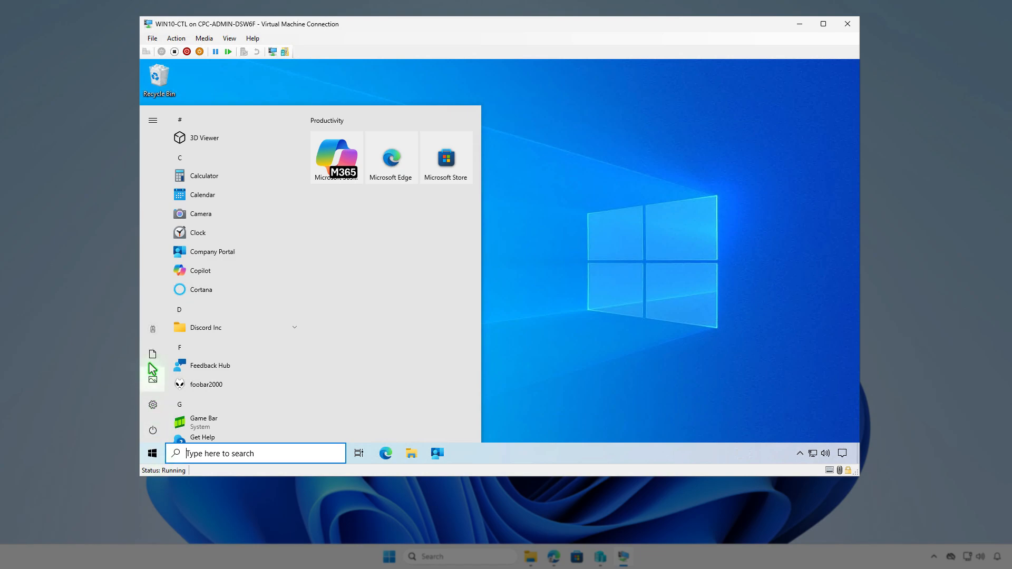
left_click(153, 335)
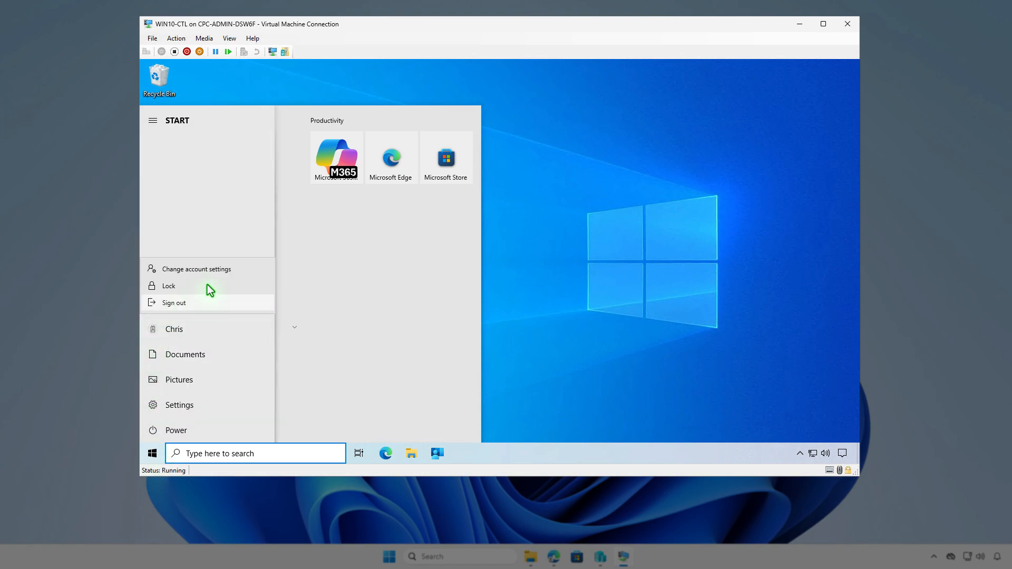
left_click(223, 271)
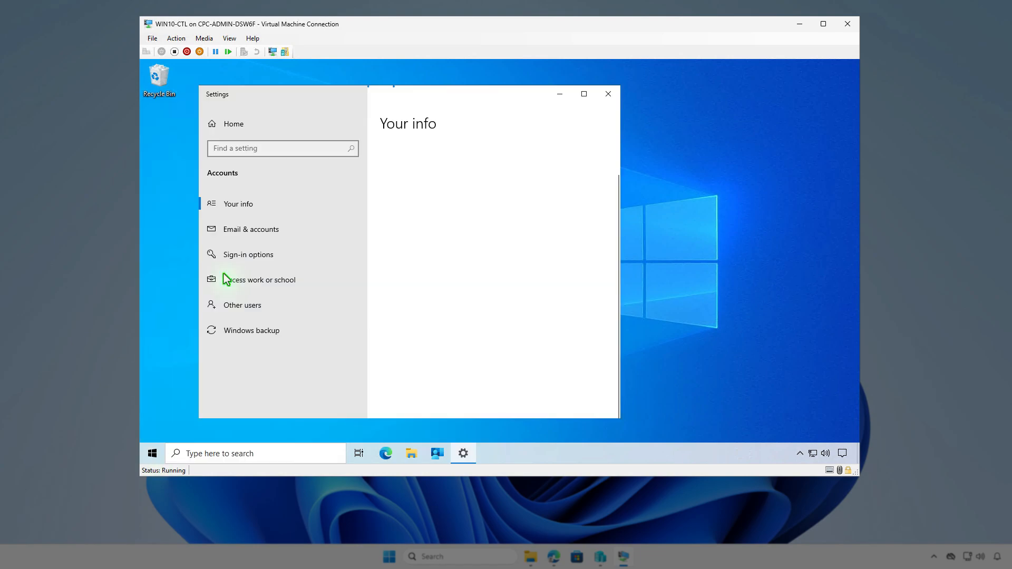
left_click(310, 281)
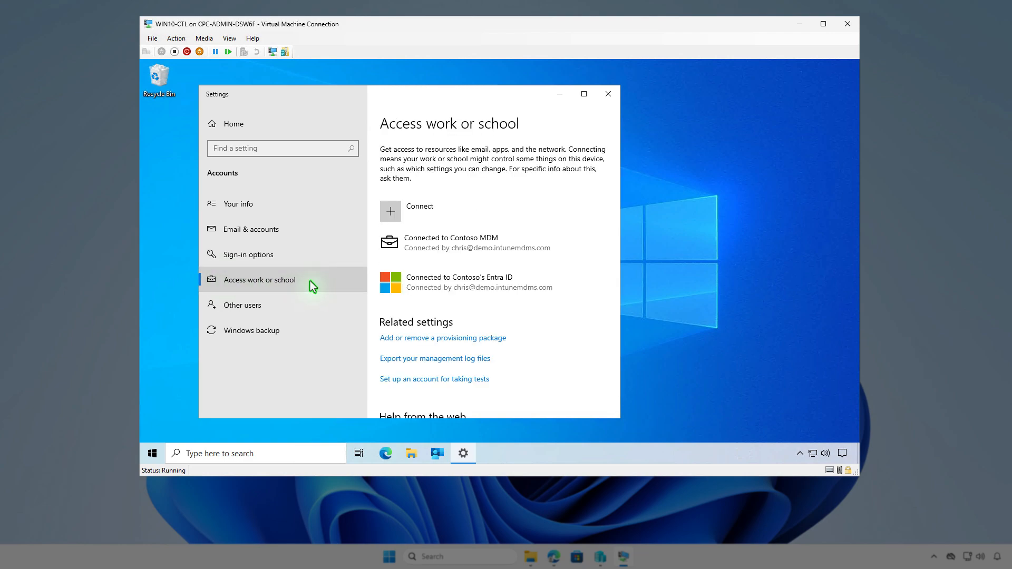
left_click(537, 241)
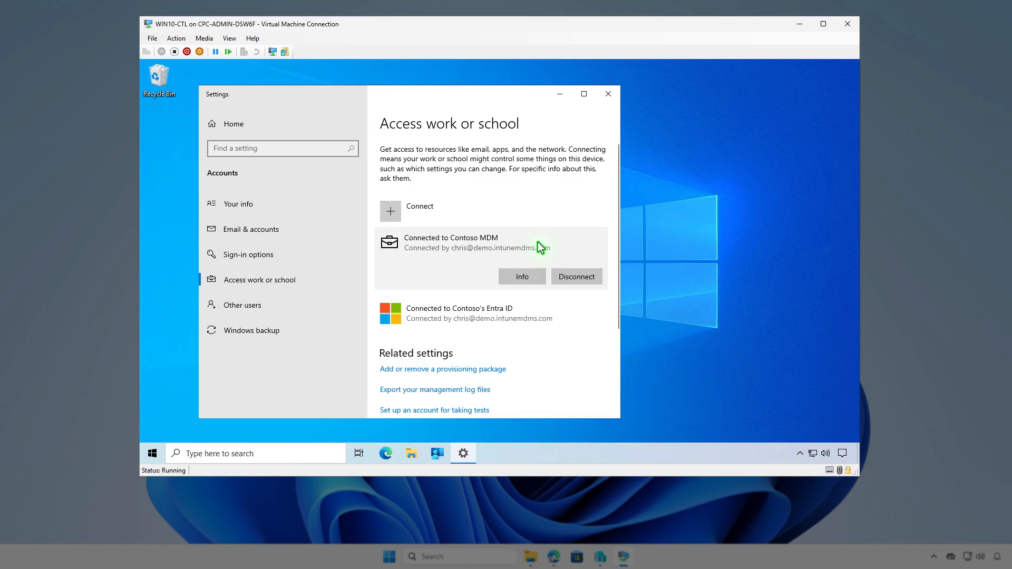
left_click(536, 276)
scroll(534, 276, "down", 5)
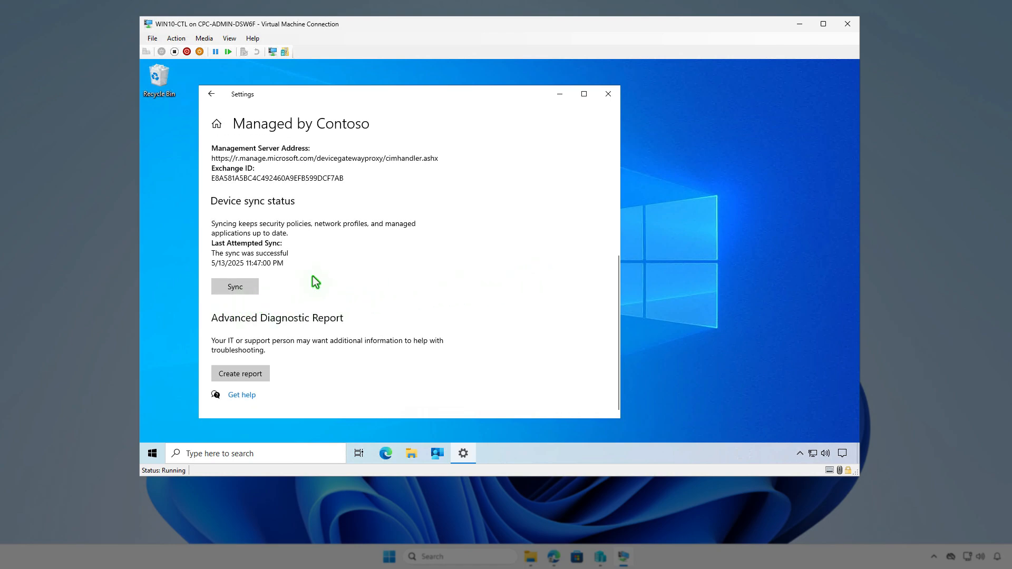
left_click(559, 95)
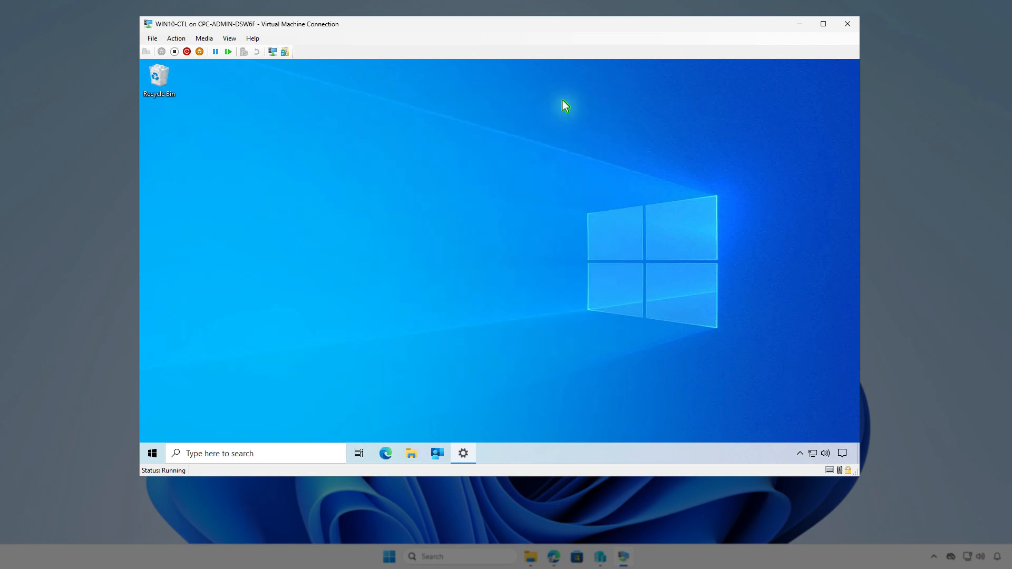
Start a device sync from the Company Portal settings on the virtual machine.
left_click(438, 454)
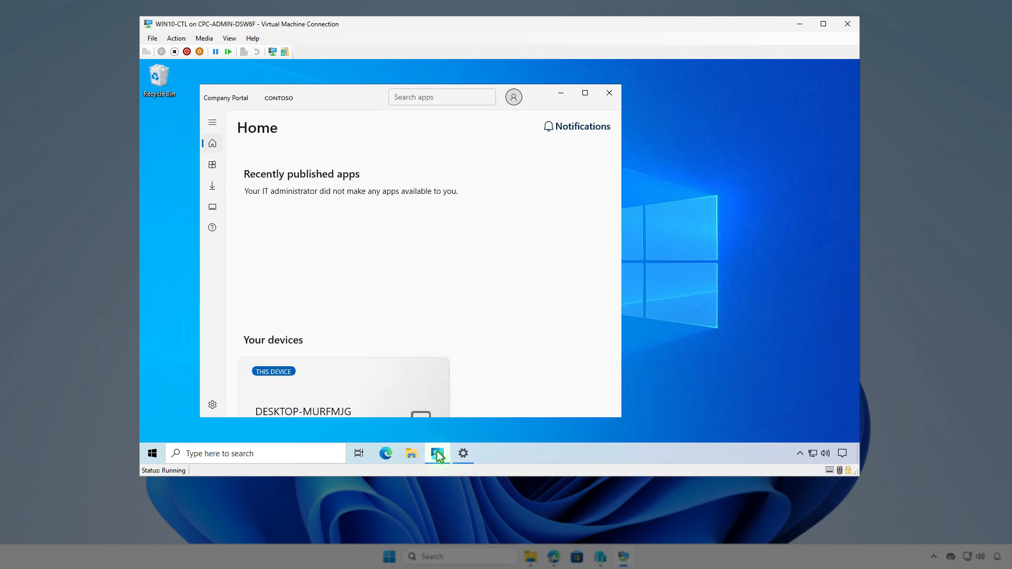
left_click(213, 405)
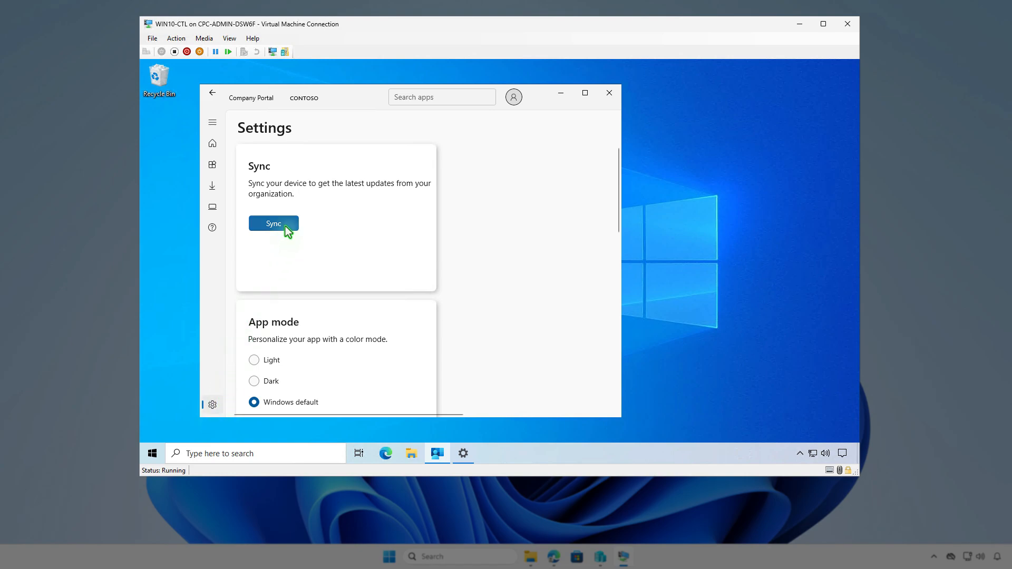
left_click(286, 226)
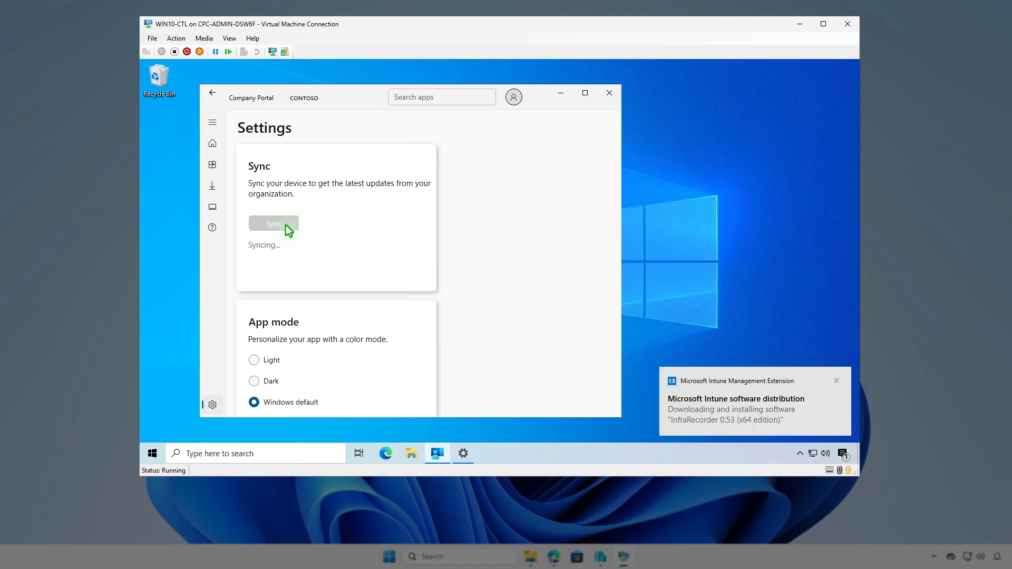
Check the virtual machine's notifications about Intune software distribution, then close them and minimize Company Portal.
left_click(842, 454)
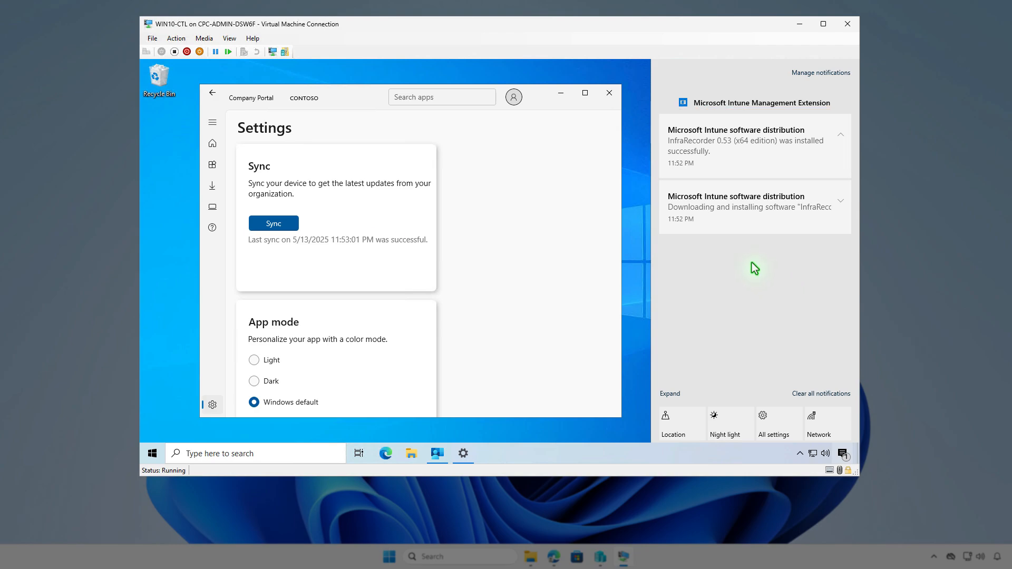
left_click(564, 99)
left_click(564, 99)
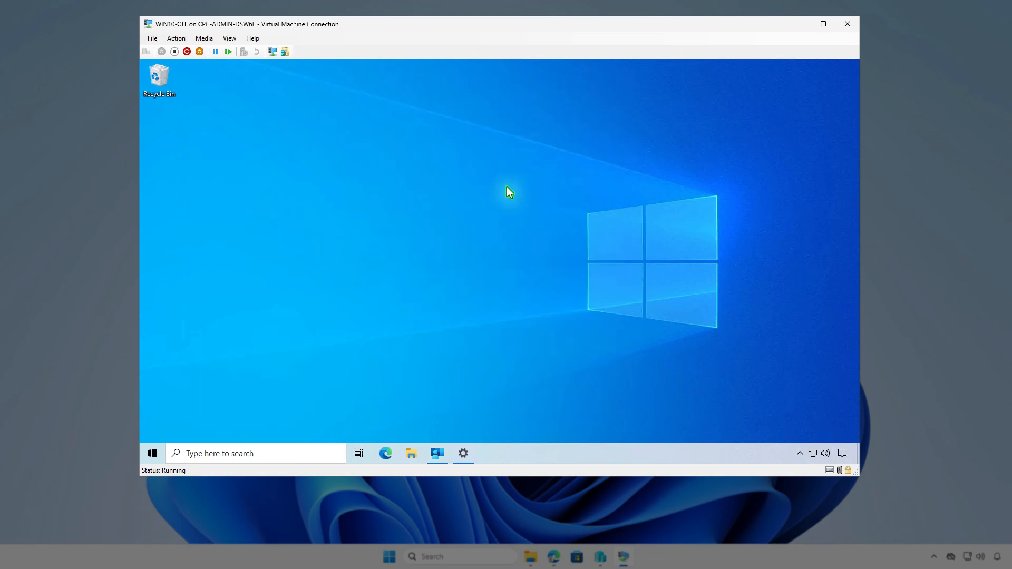
Search the virtual machine's installed apps for "infr" to verify the InfraRecorder installation, then close Settings.
right_click(153, 452)
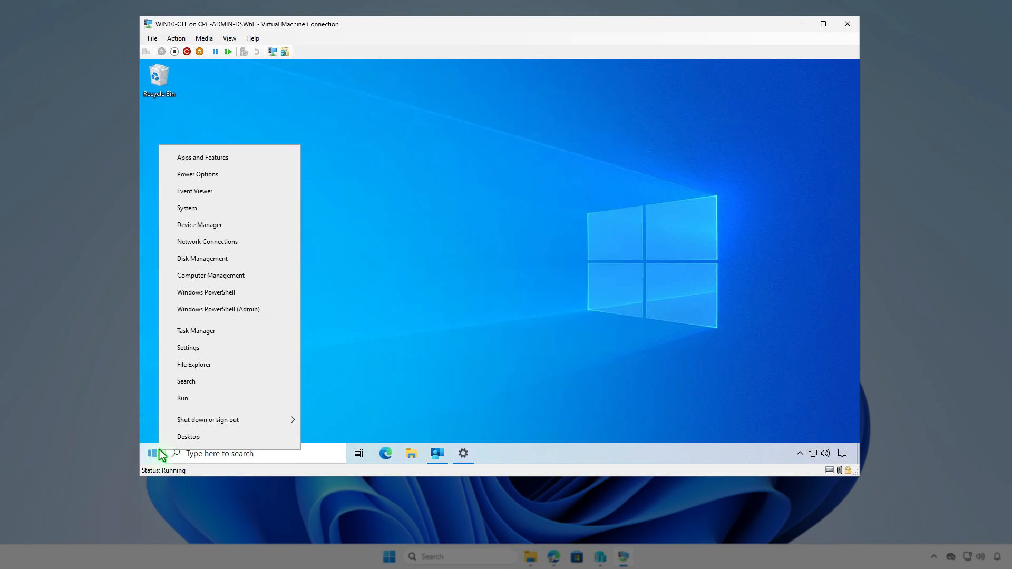
left_click(222, 158)
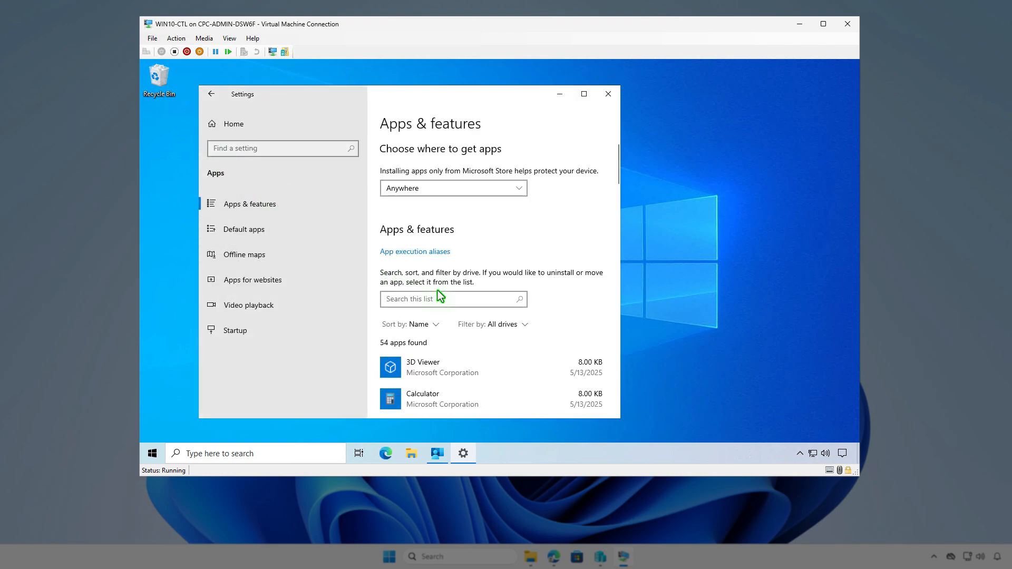
left_click(460, 297)
type("infr")
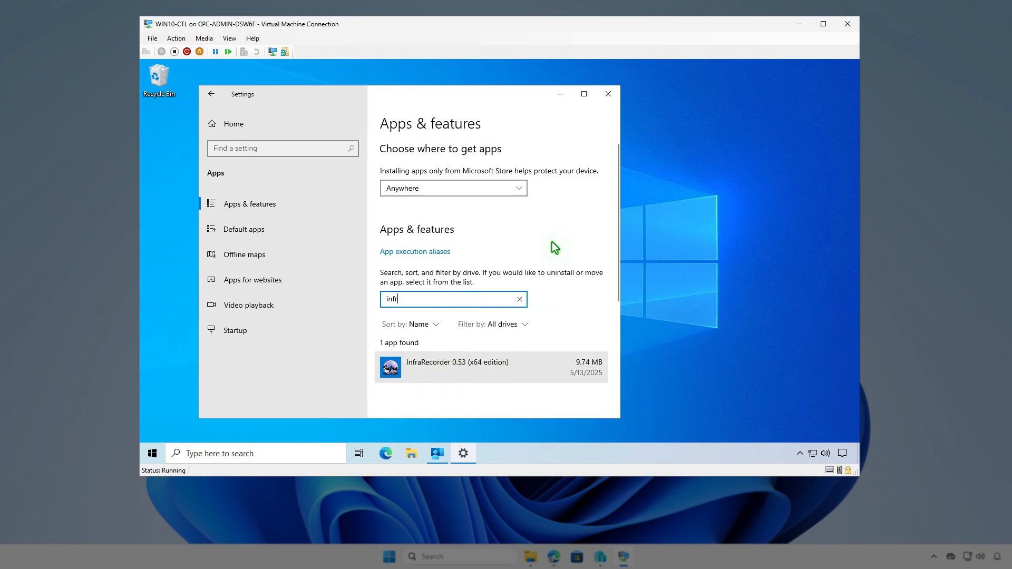
left_click(607, 97)
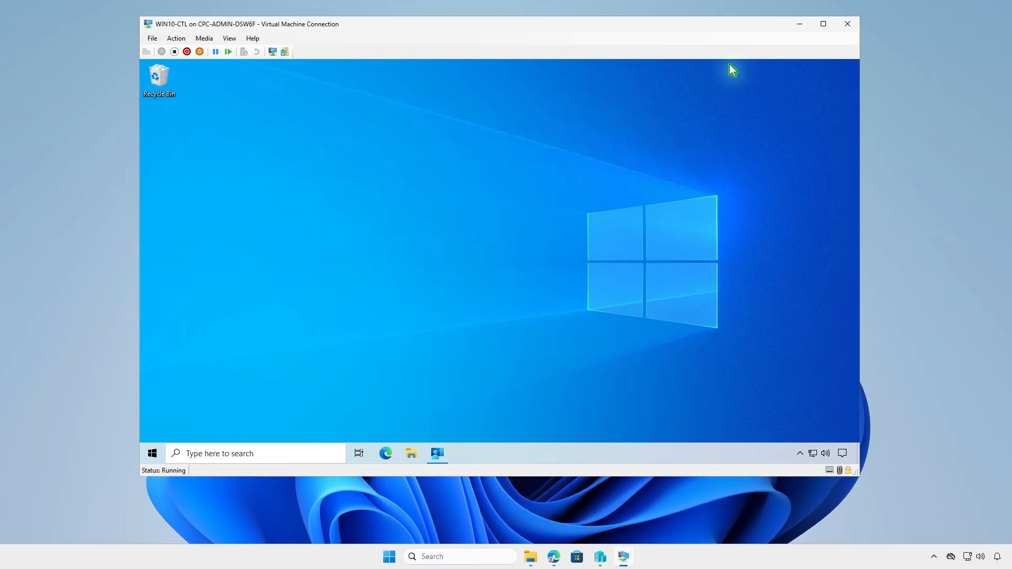
Return to the Intune admin center in Edge, reload the InfraRecorder app overview and open its device install status.
left_click(799, 24)
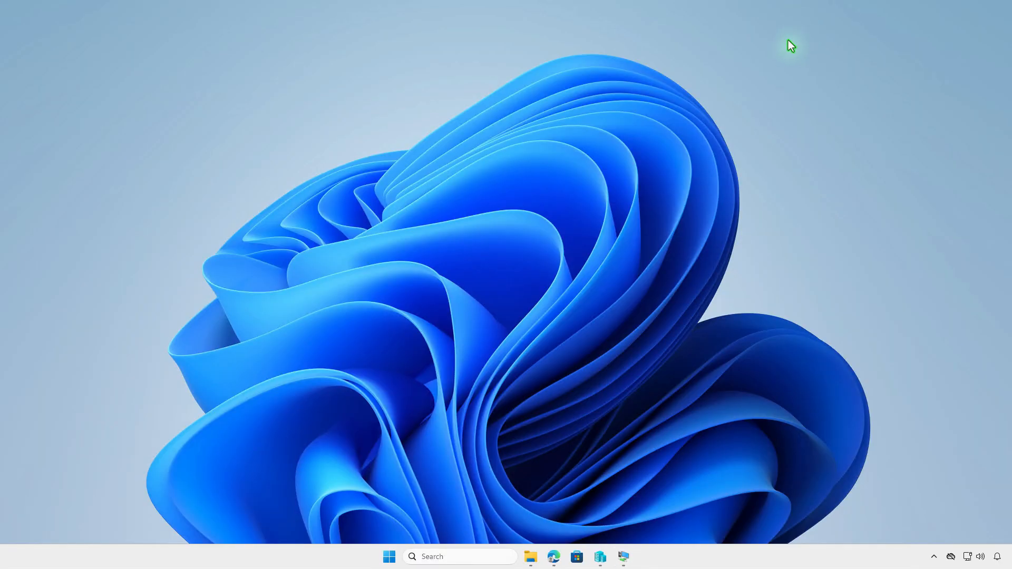
left_click(554, 557)
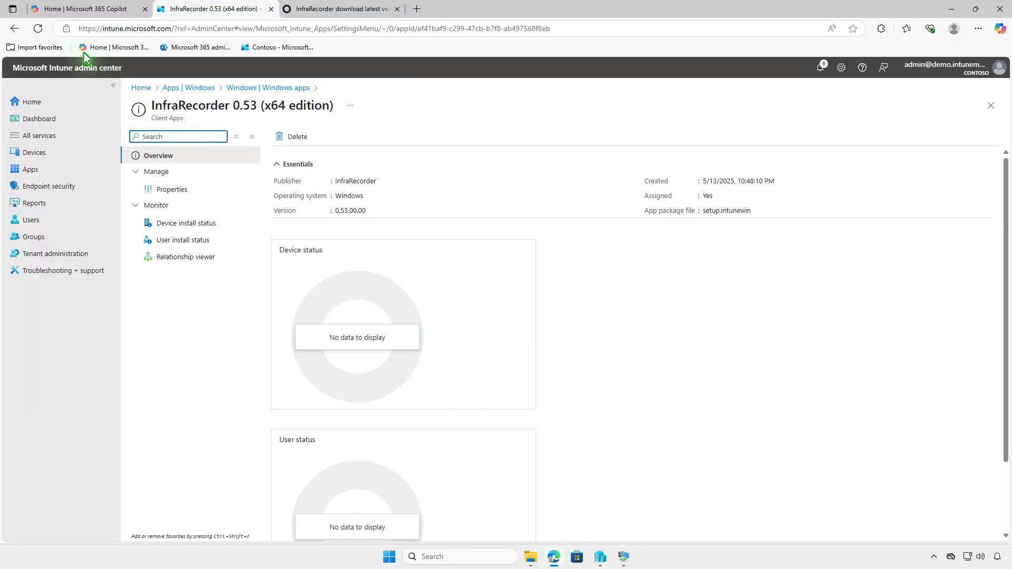
left_click(38, 29)
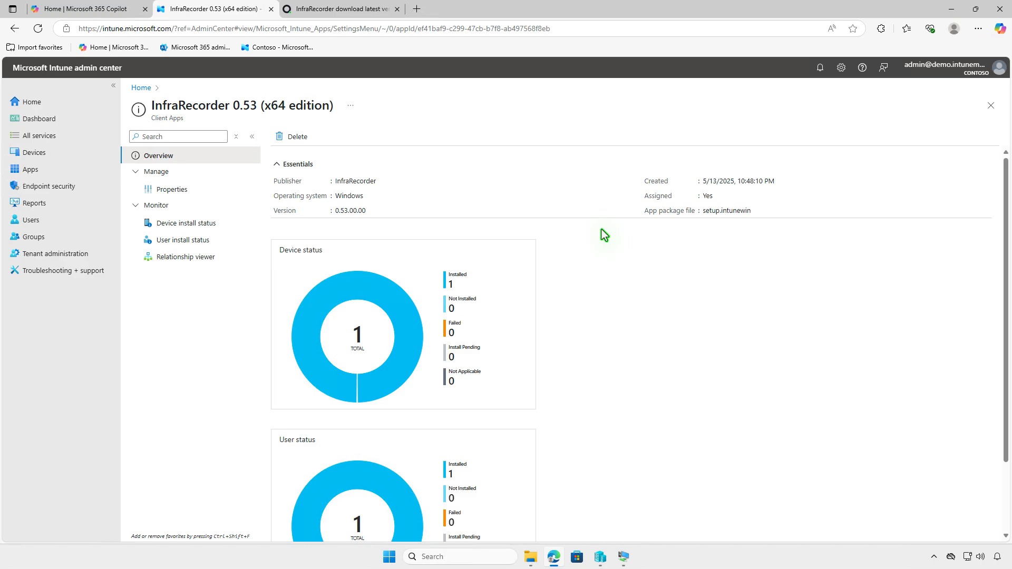
left_click(205, 226)
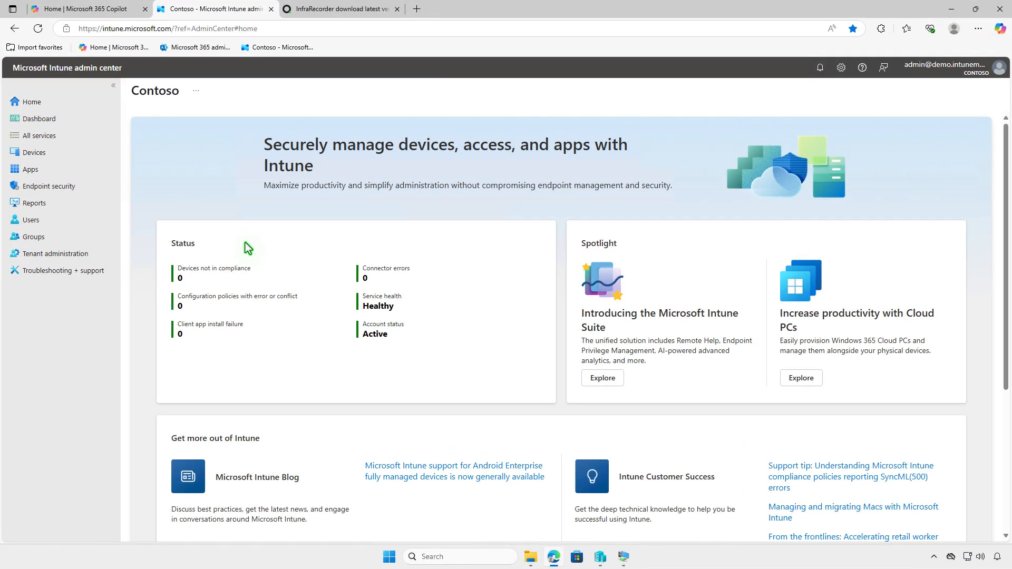
Open InfraRecorder 0.53 (x64 edition) from the Windows apps list and review its properties down to the assignments.
left_click(72, 172)
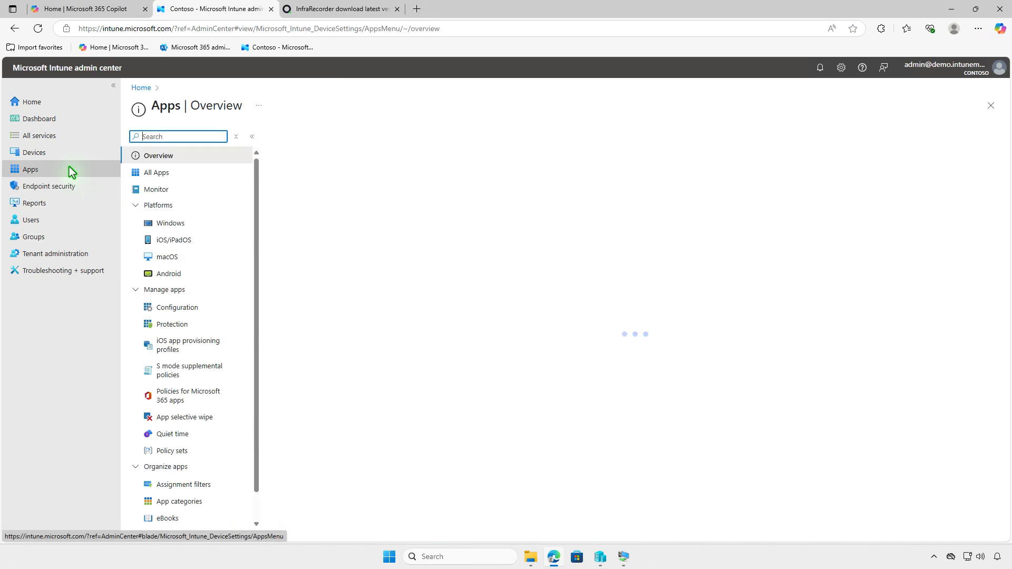
left_click(182, 223)
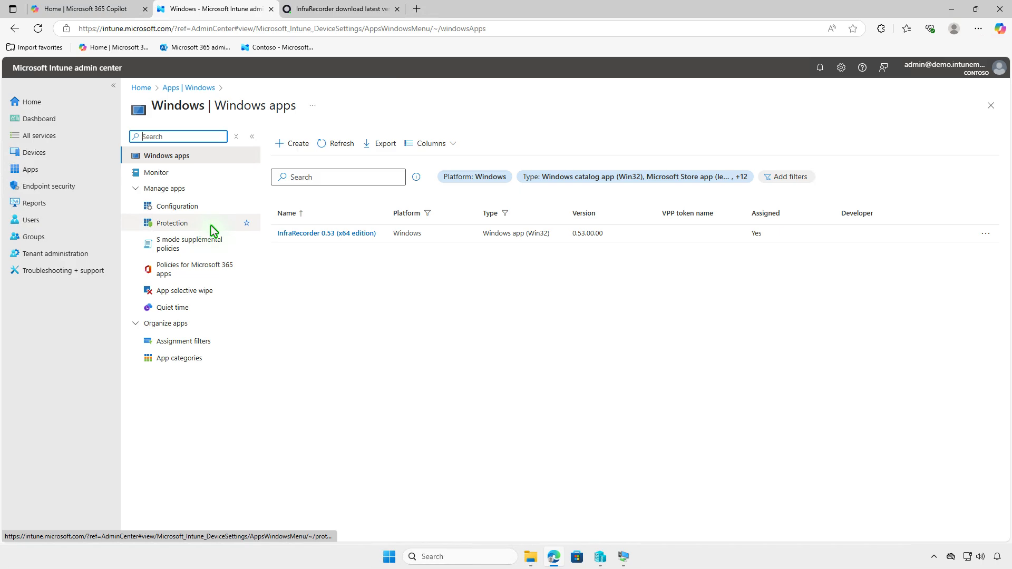
left_click(340, 233)
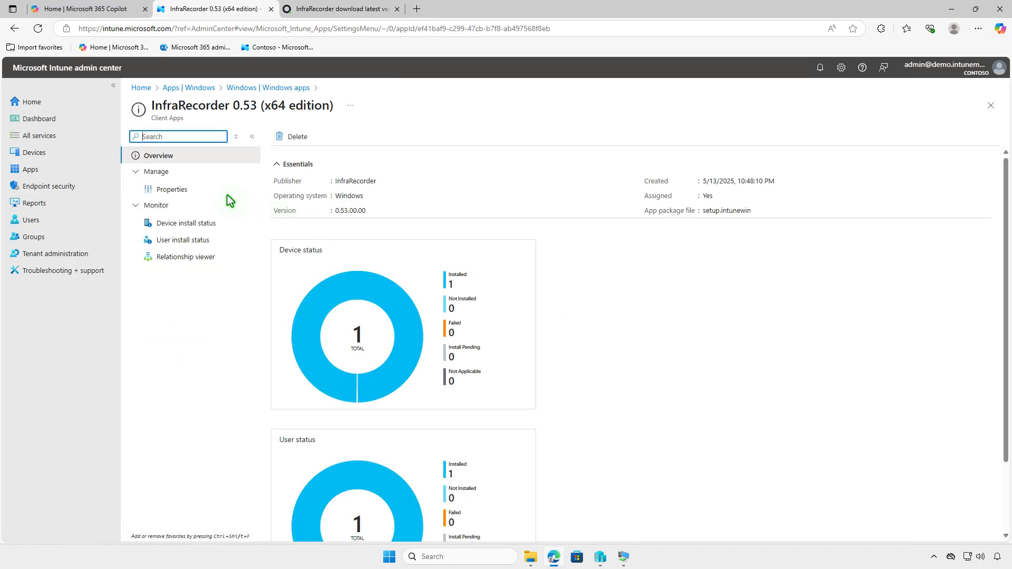
left_click(208, 191)
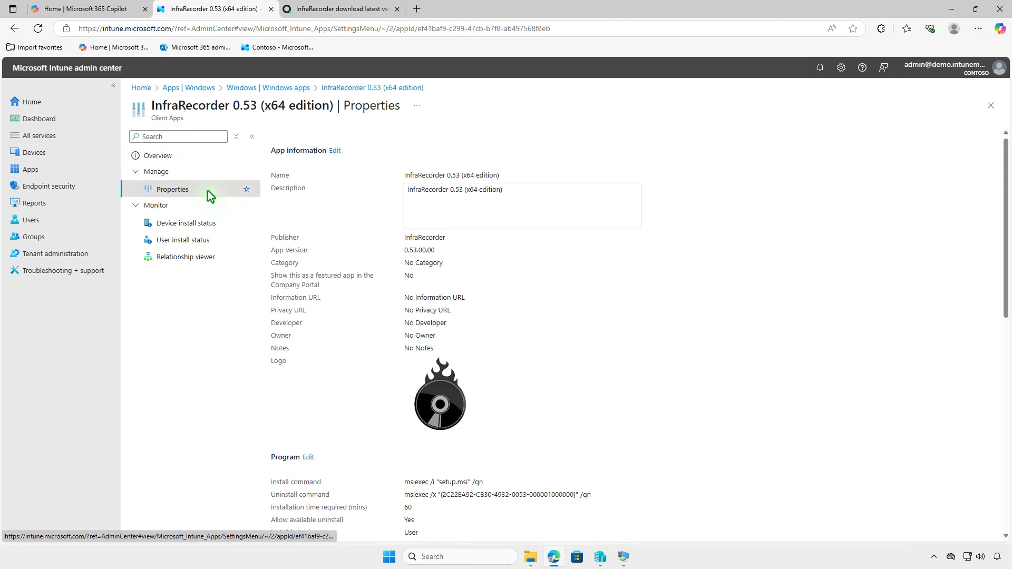
scroll(495, 321, "down", 10)
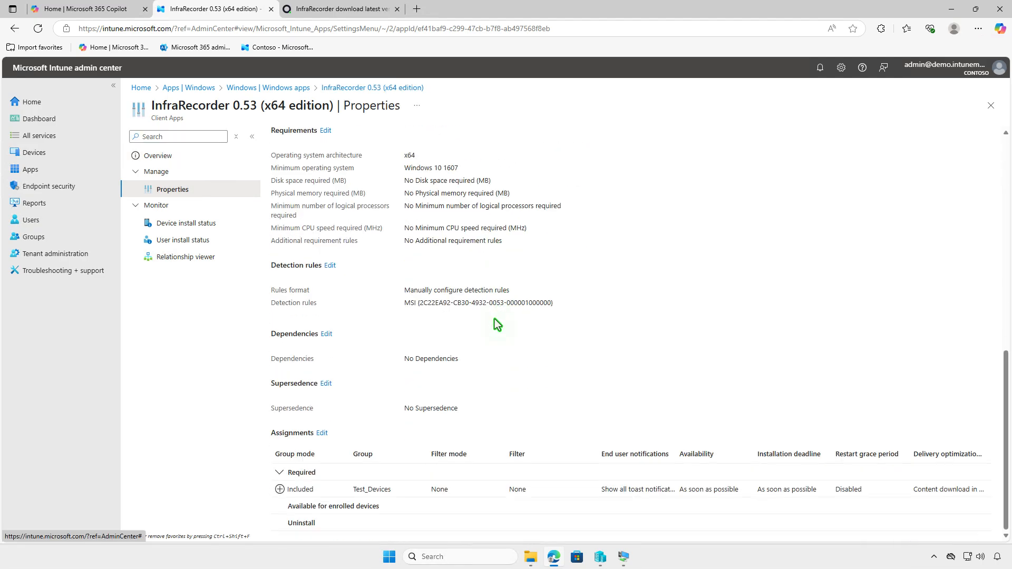
Edit the InfraRecorder 0.53 (x64 edition) assignments and remove Test_Devices from the Required group list.
left_click(321, 433)
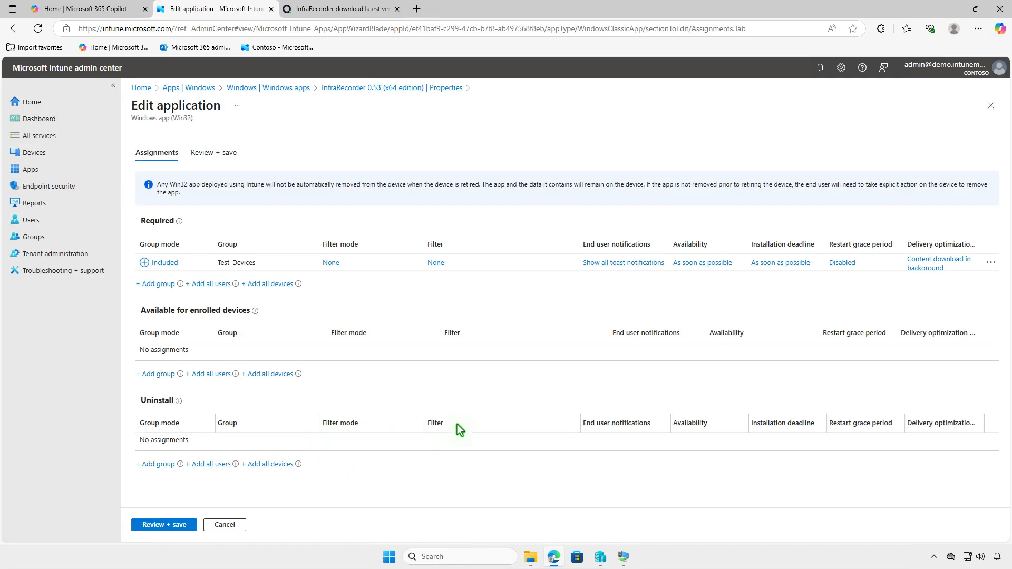
left_click(990, 263)
left_click(973, 272)
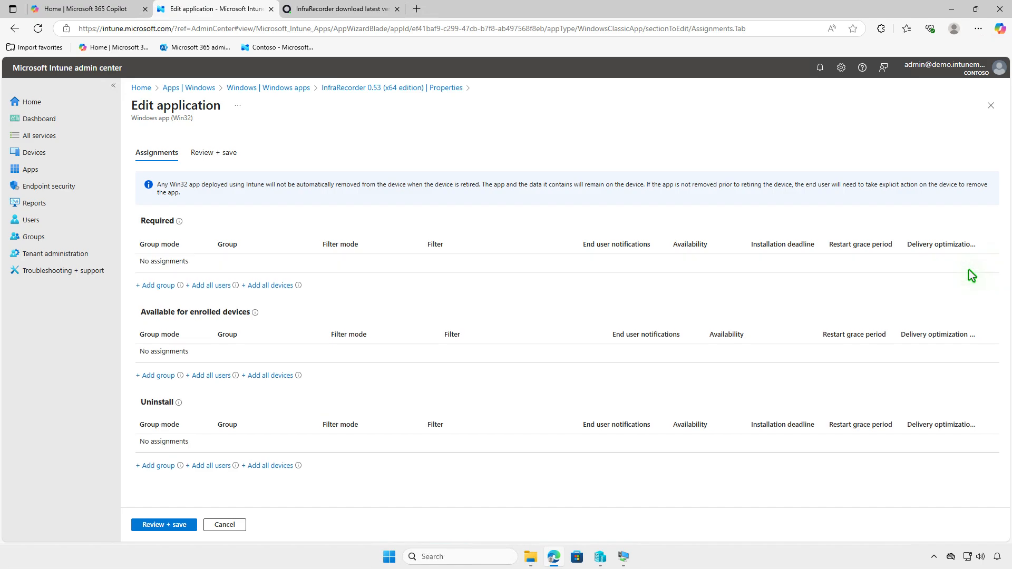
Add the Test_Devices group to the app's Uninstall assignments, then review and save the change.
left_click(165, 466)
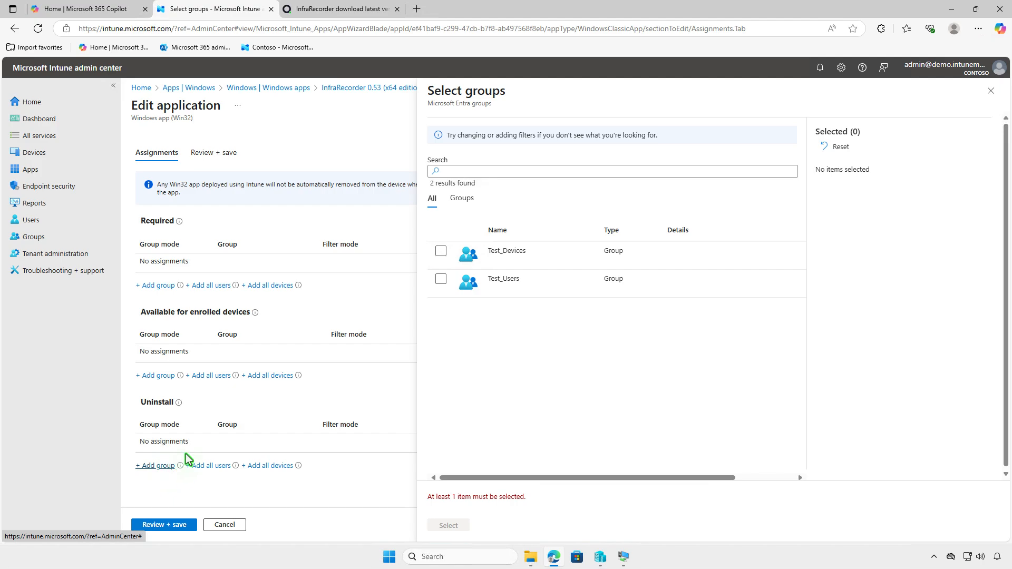
left_click(441, 251)
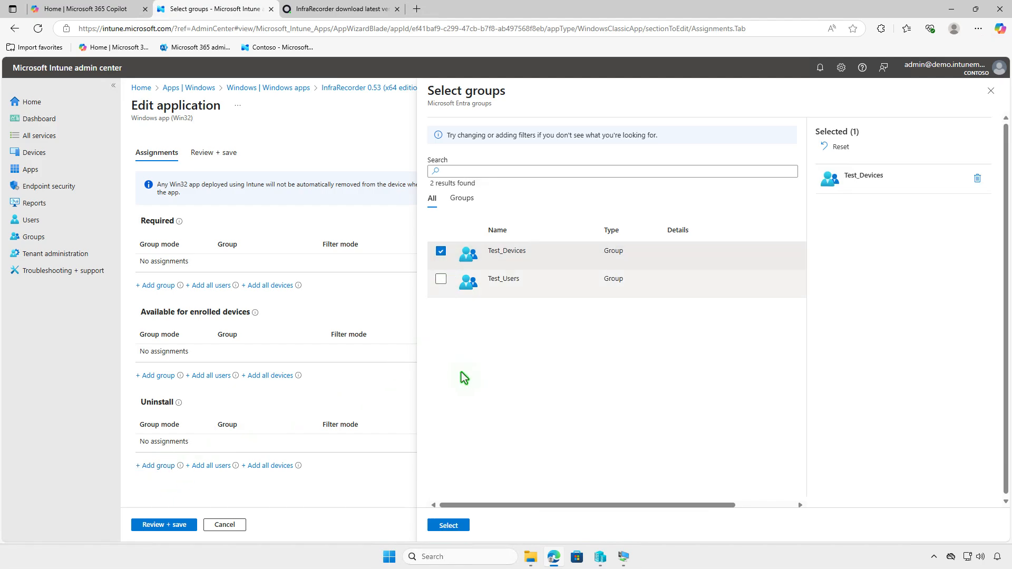
left_click(465, 525)
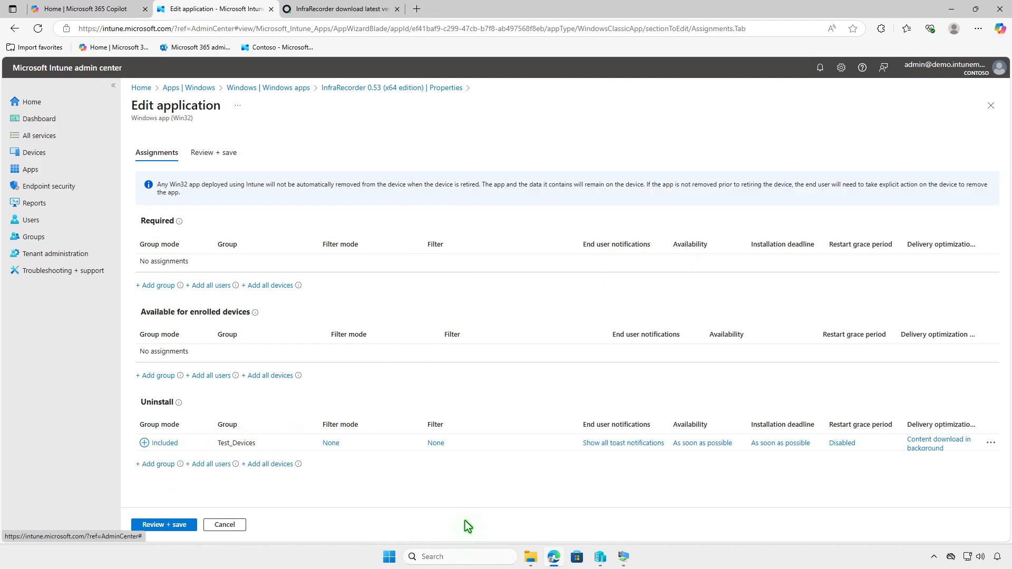
left_click(160, 524)
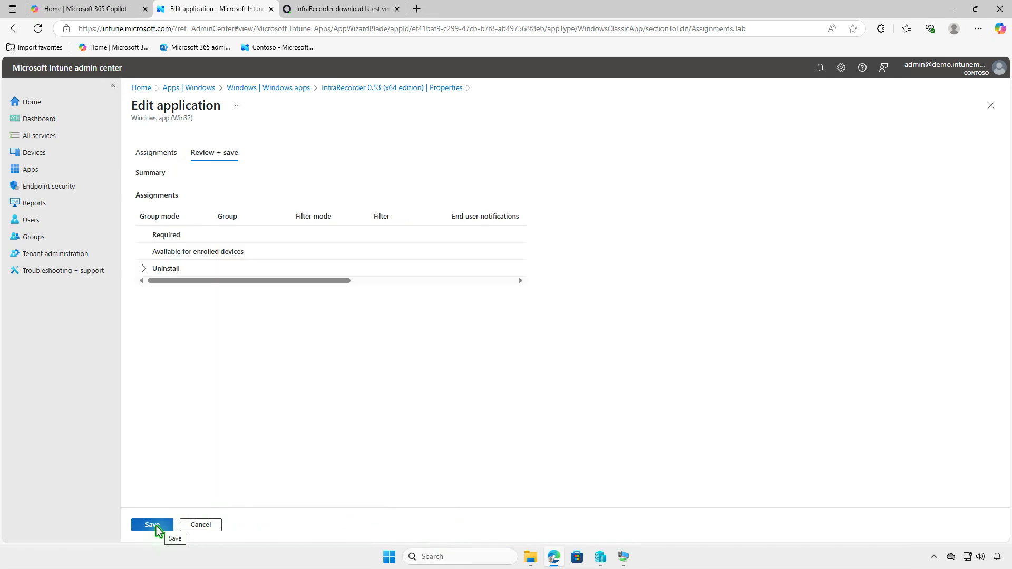
left_click(153, 524)
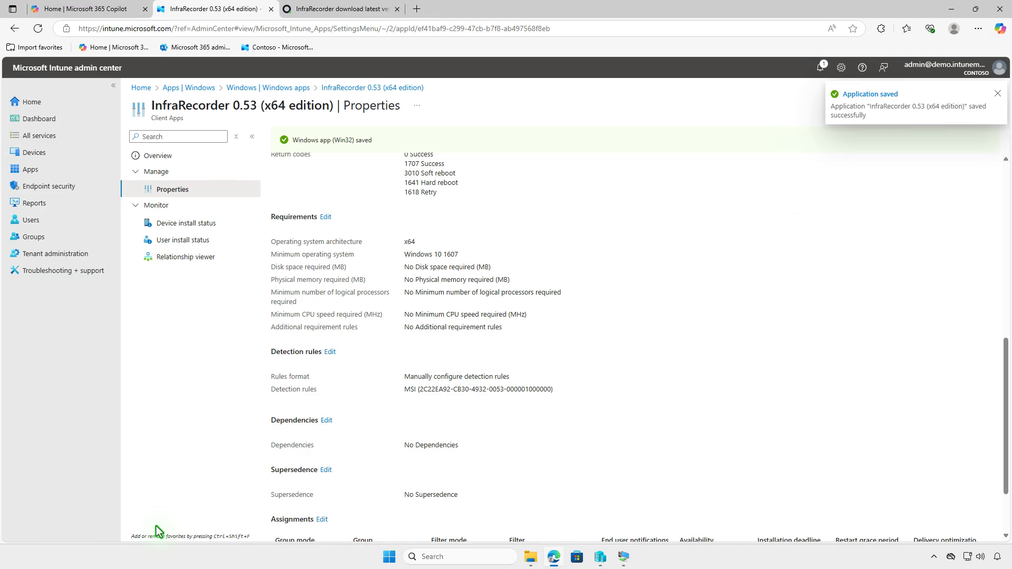
Minimize Edge, switch to the WIN10-CTL virtual machine and sync the device from Company Portal's settings.
left_click(954, 9)
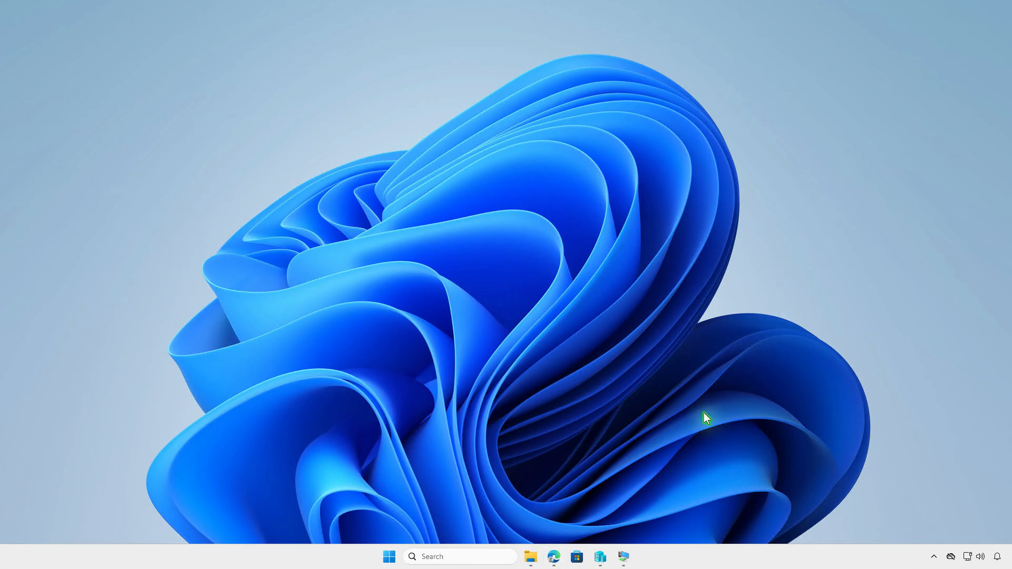
left_click(623, 558)
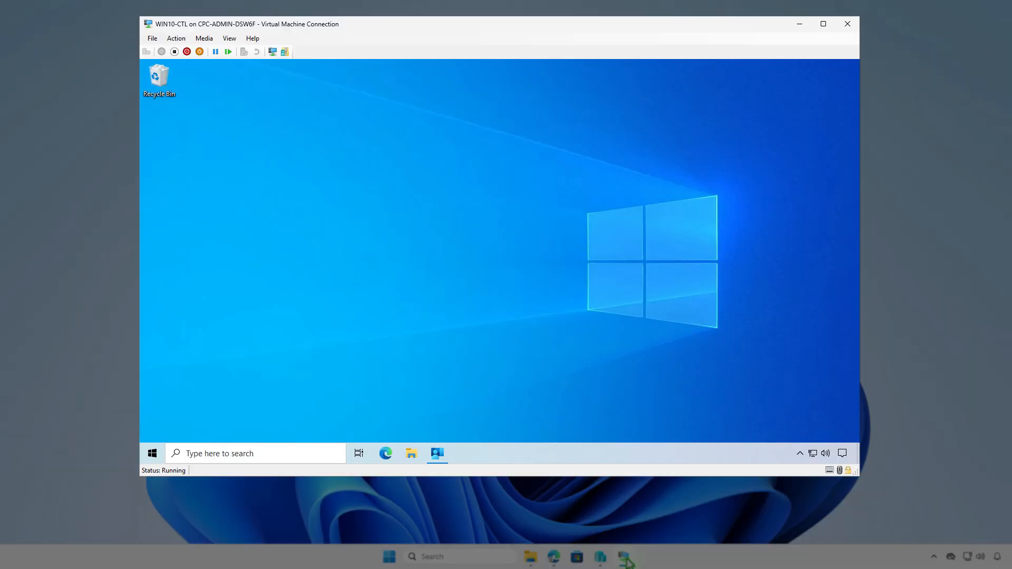
left_click(437, 455)
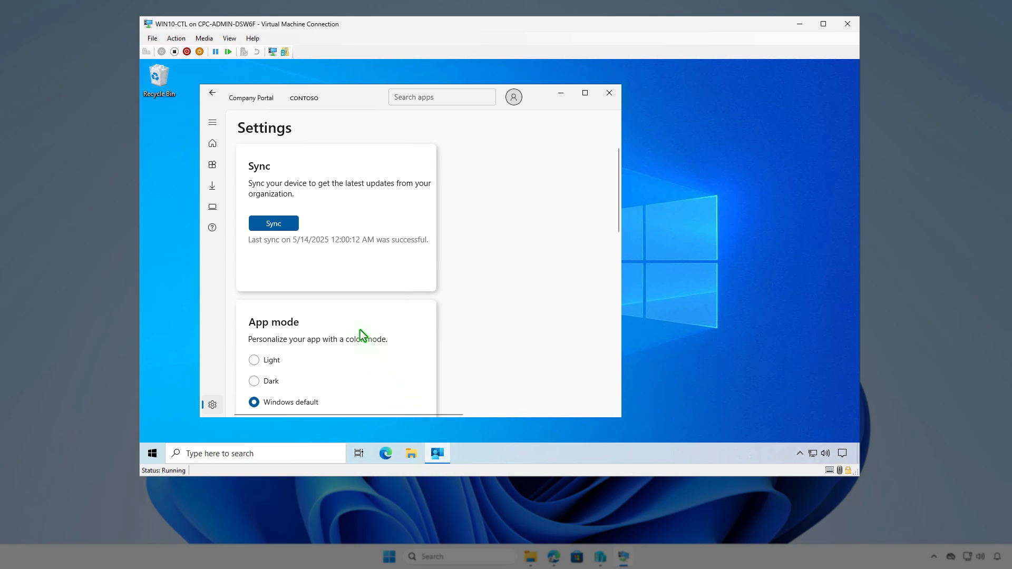
left_click(292, 227)
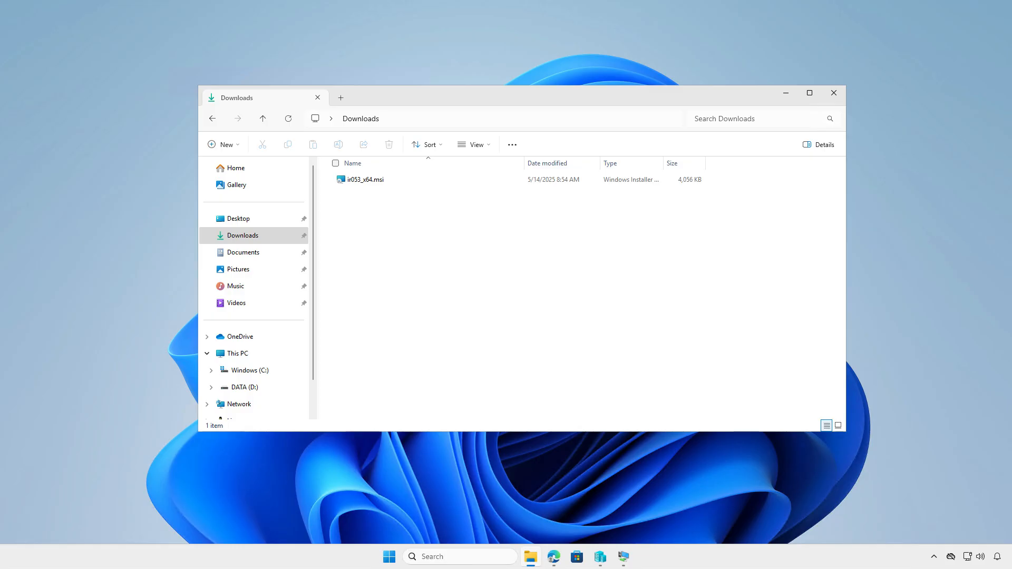
Minimize the Downloads folder, switch to the Intune admin center in Edge and open the Windows apps list.
key("Tab")
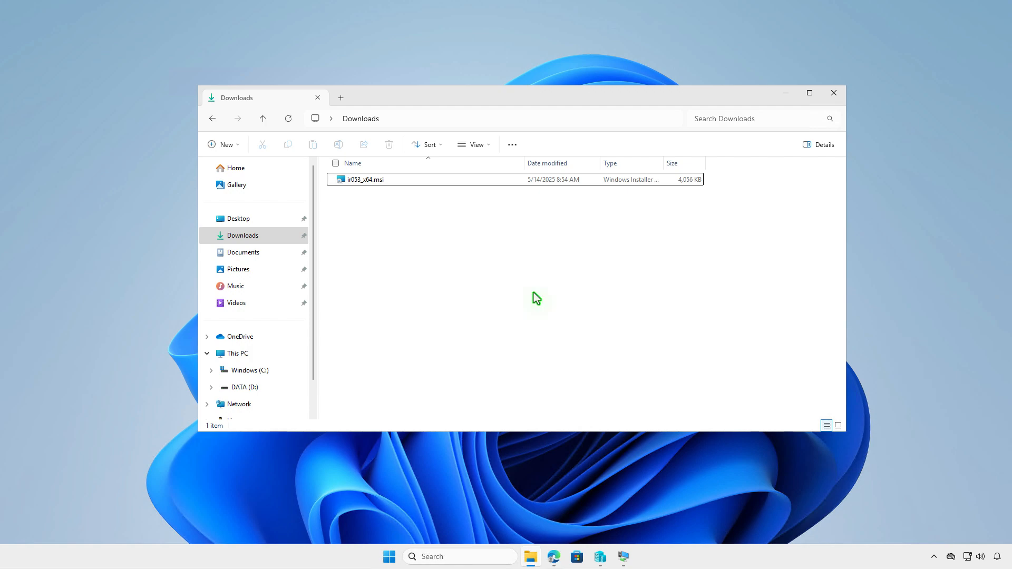
left_click(784, 95)
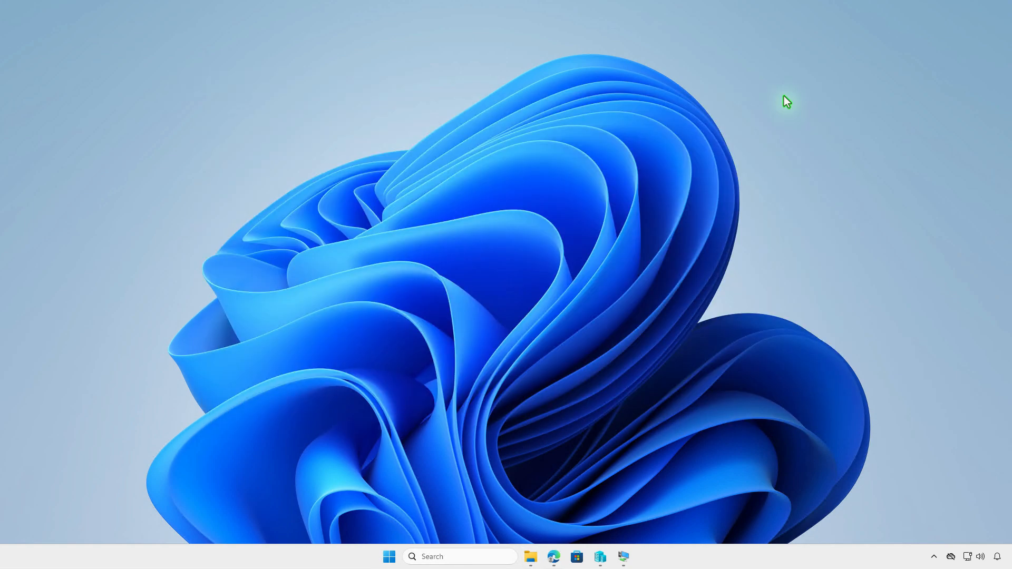
left_click(554, 557)
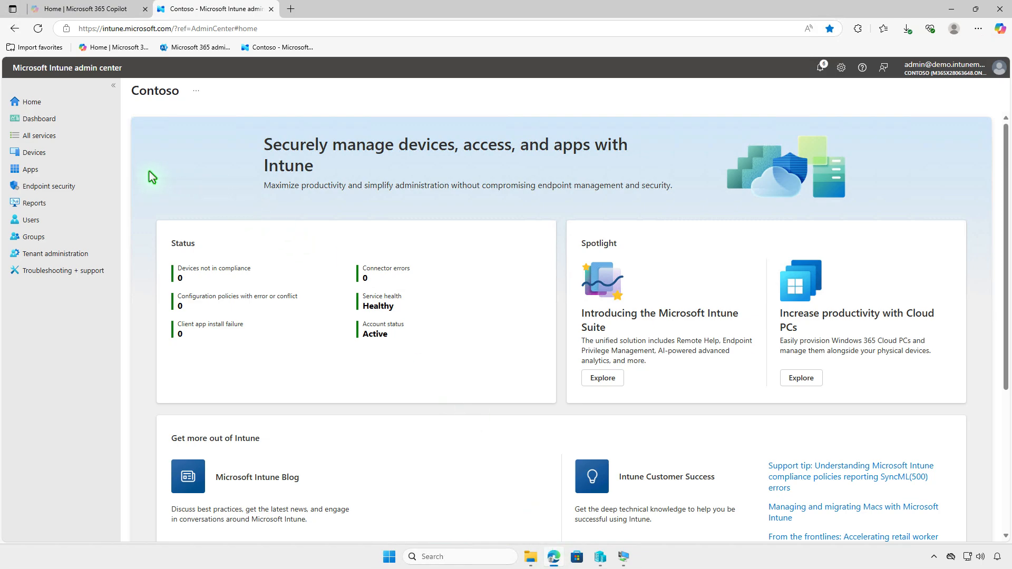
left_click(76, 168)
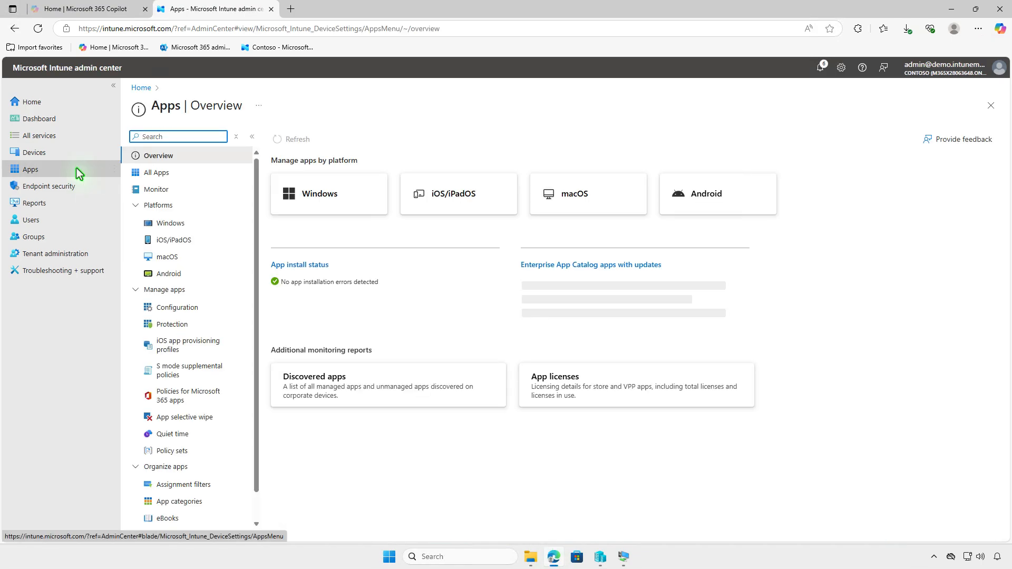
left_click(203, 226)
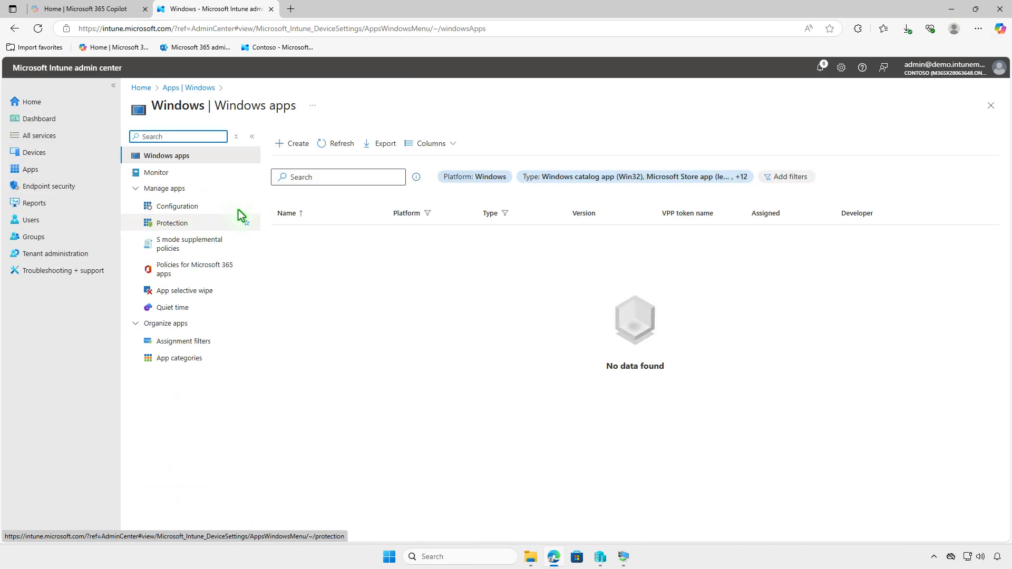
Start creating a new Windows app with Line-of-business app as the app type.
left_click(298, 148)
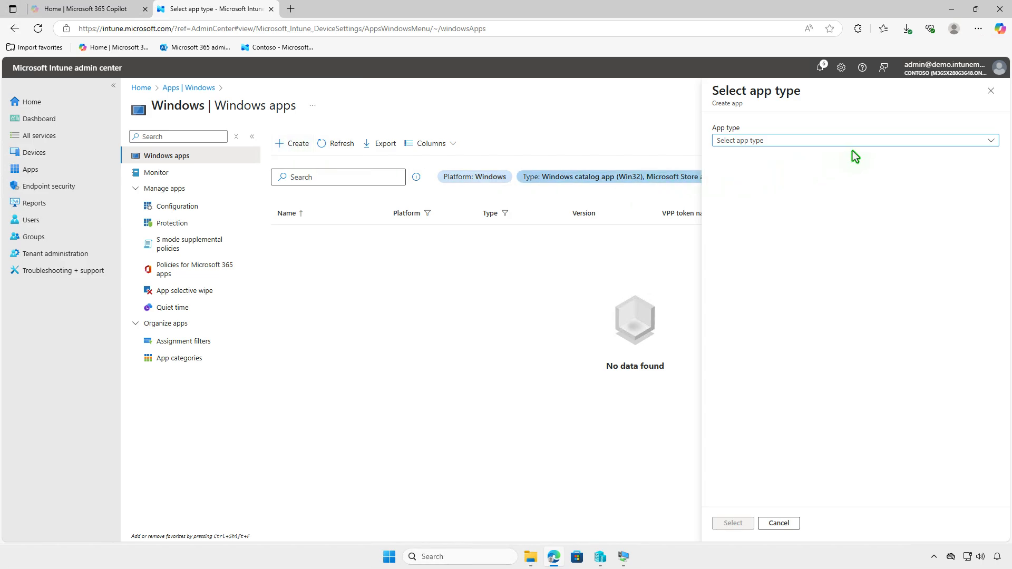
left_click(875, 140)
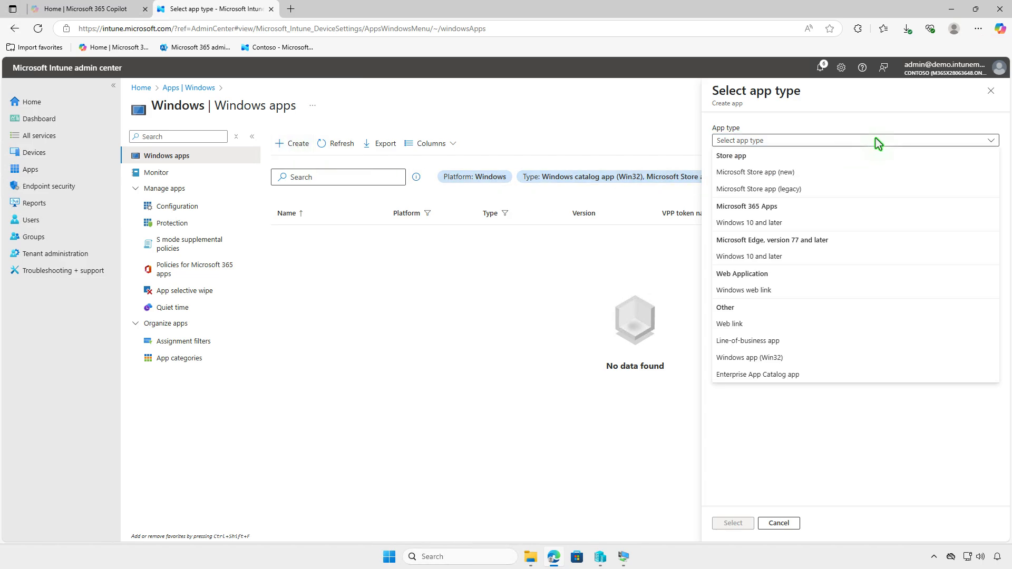
left_click(846, 342)
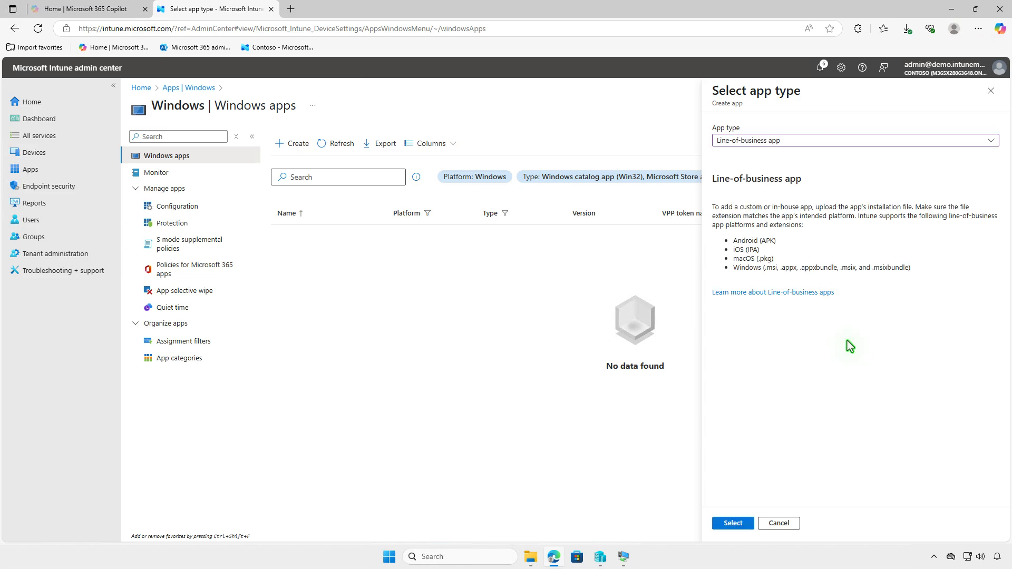
left_click(742, 523)
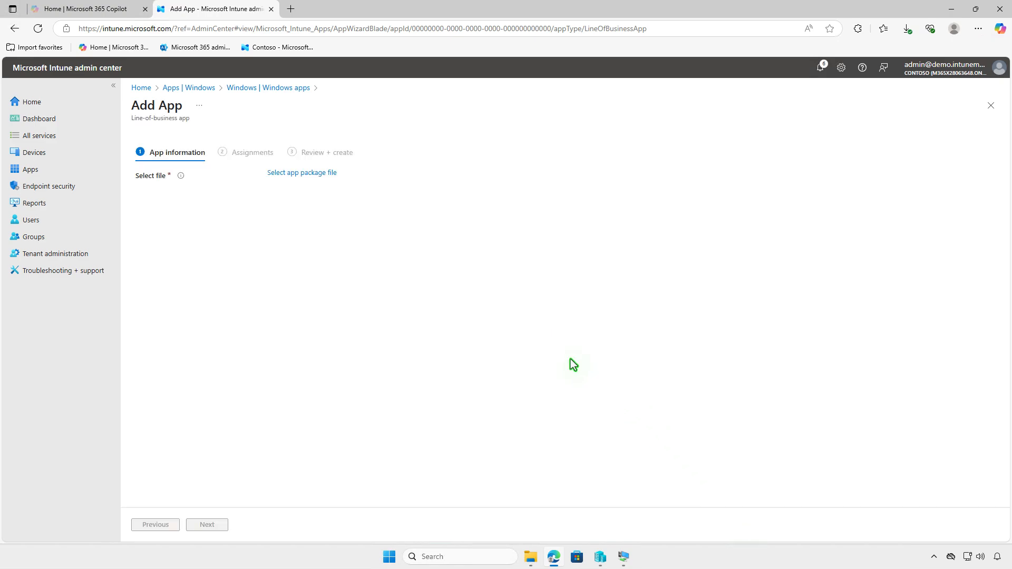
Choose ir053_x64.msi from Downloads as the app package file and accept it.
left_click(322, 174)
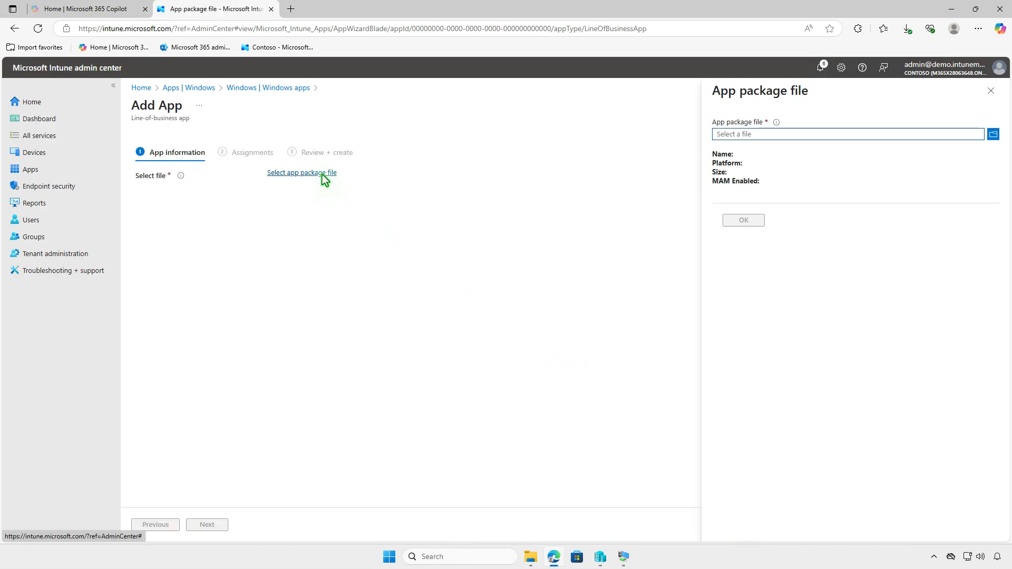
left_click(829, 134)
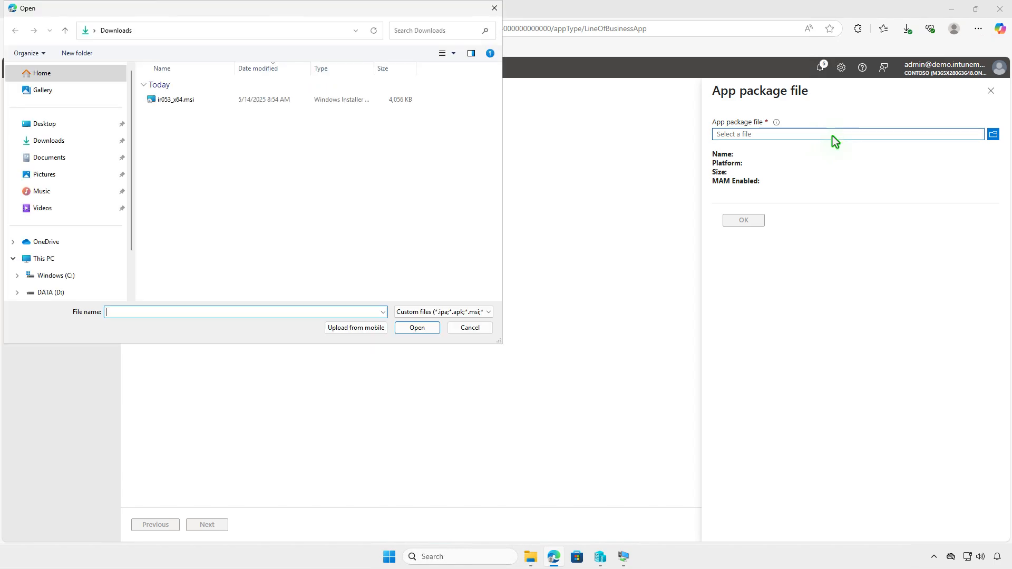
left_click(208, 101)
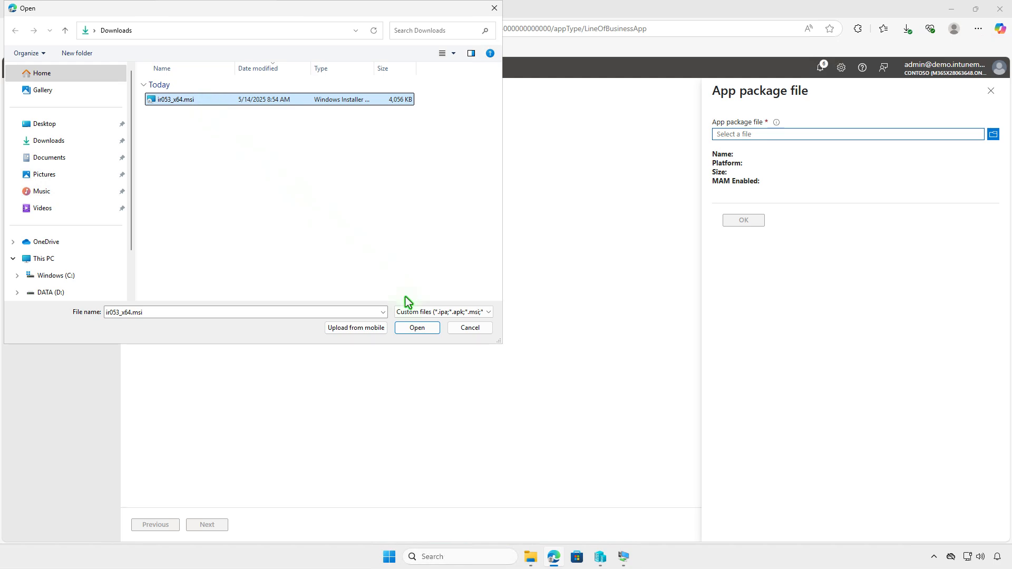
left_click(425, 329)
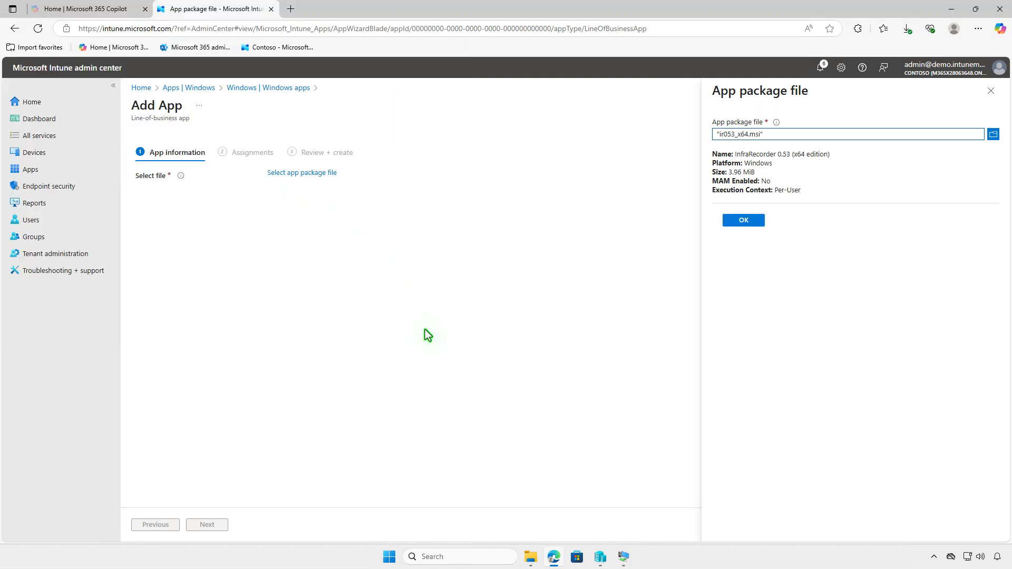
left_click(747, 222)
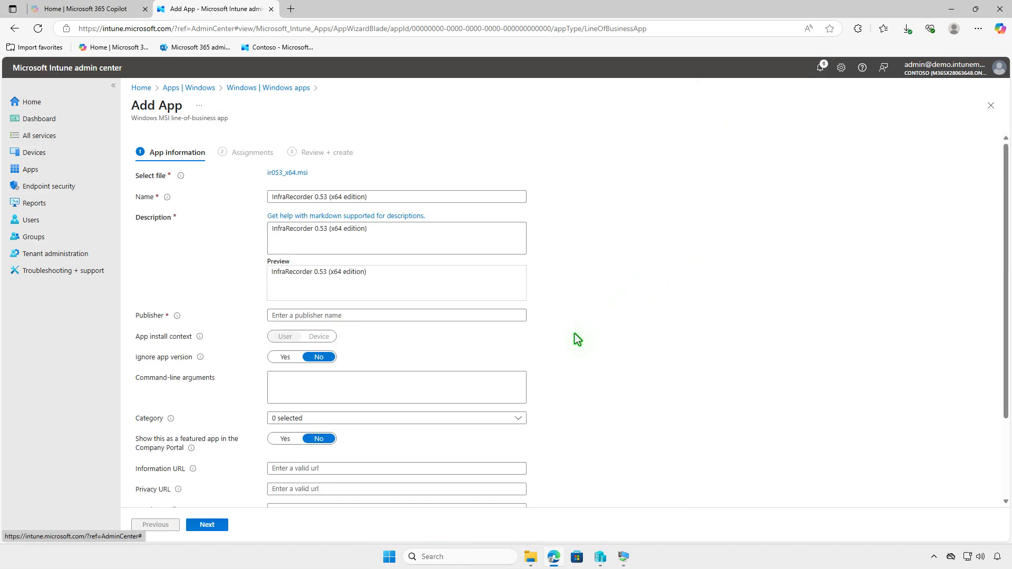
Set the publisher to InfraRecorder and upload d2vnxpb-2ee44cac-e46b-4413-afc0-6c18dd0ce725.png from Downloads as the app's logo.
type("InfraRecorder")
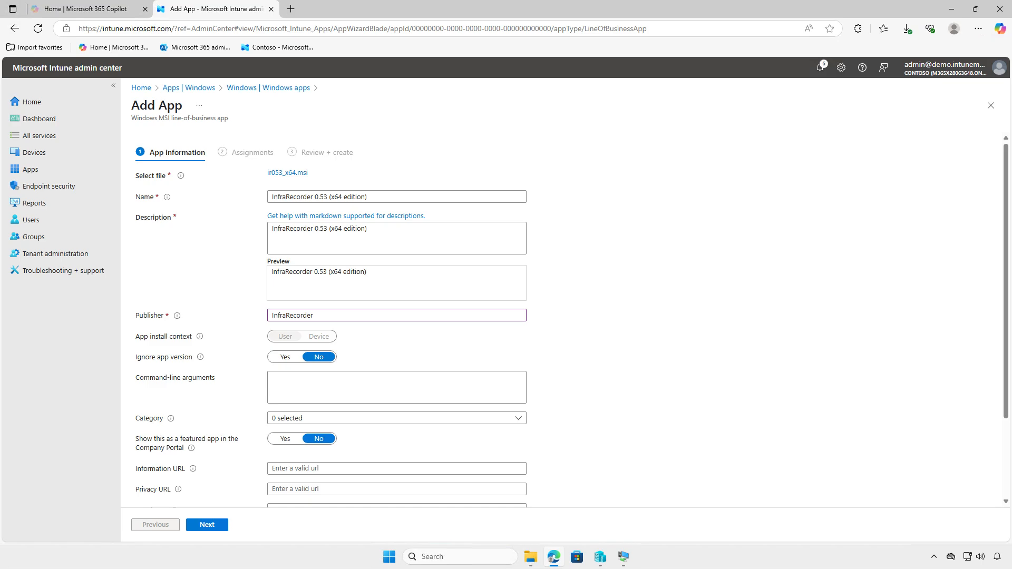
scroll(579, 269, "down", 2)
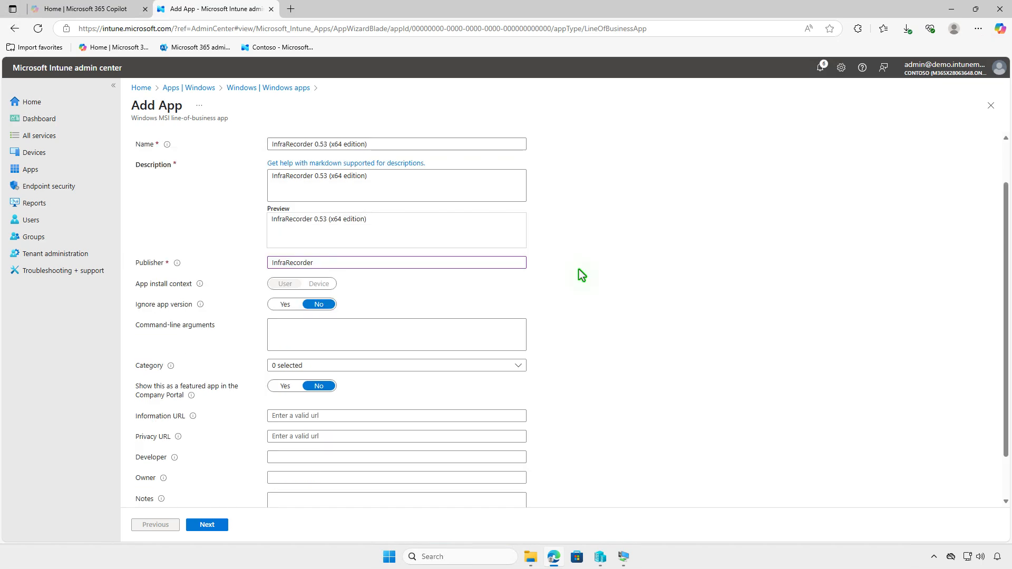
left_click(293, 478)
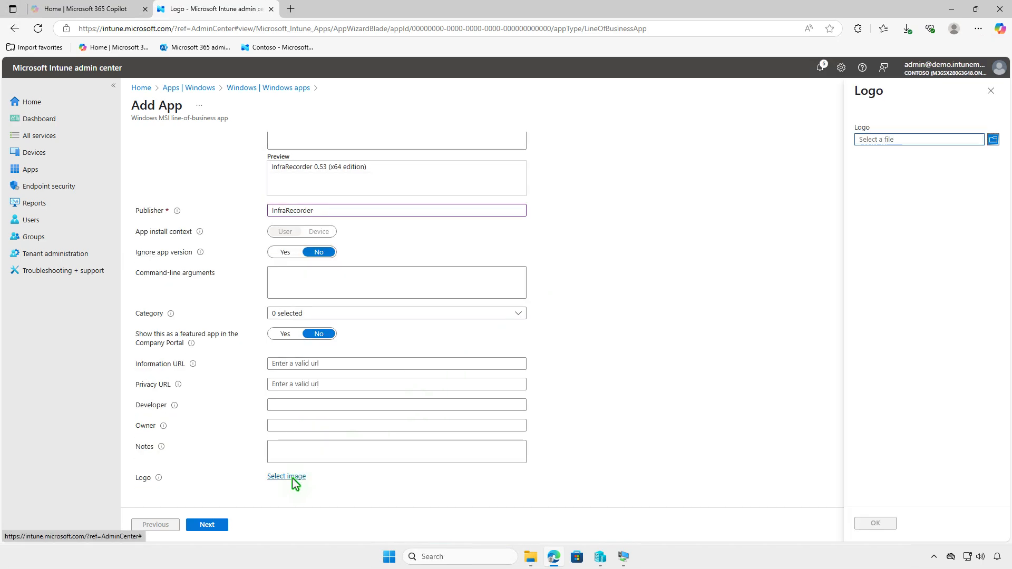
left_click(900, 140)
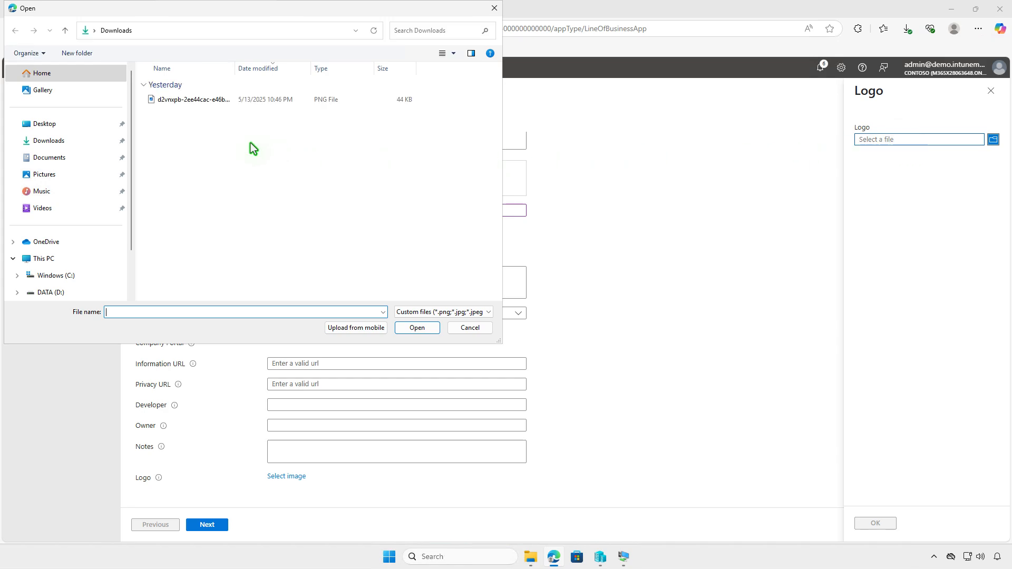
left_click(197, 101)
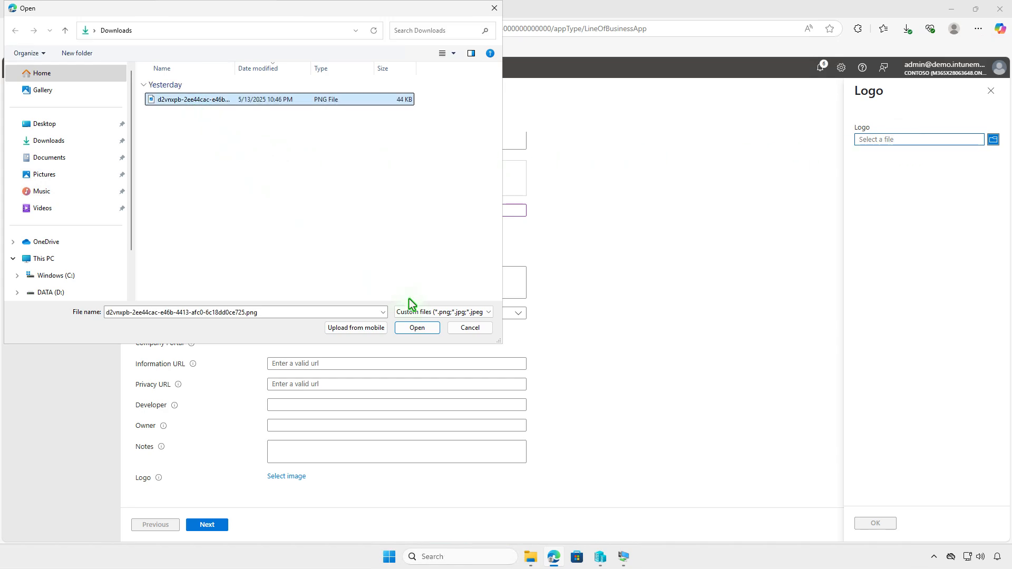
left_click(420, 330)
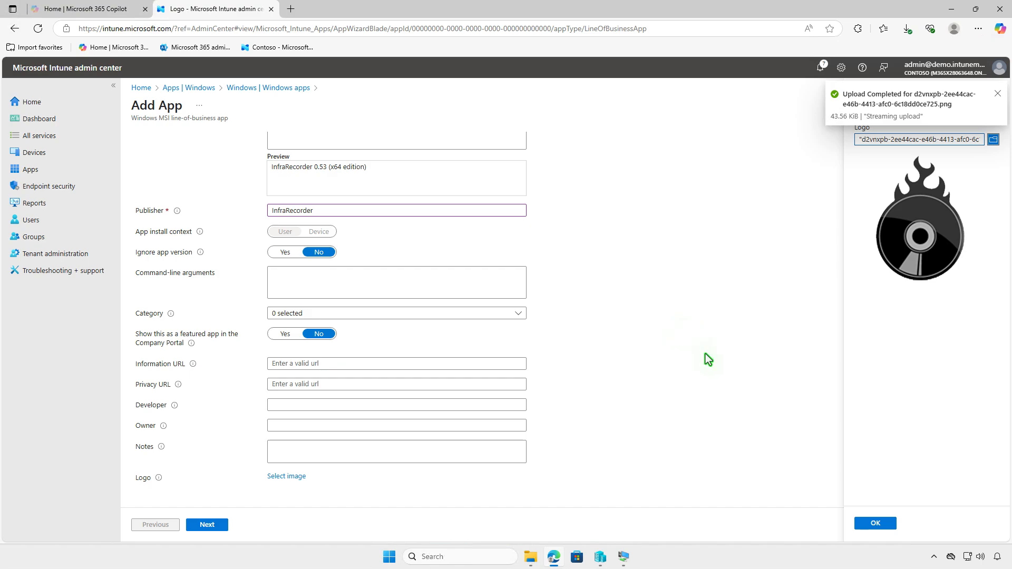
left_click(875, 523)
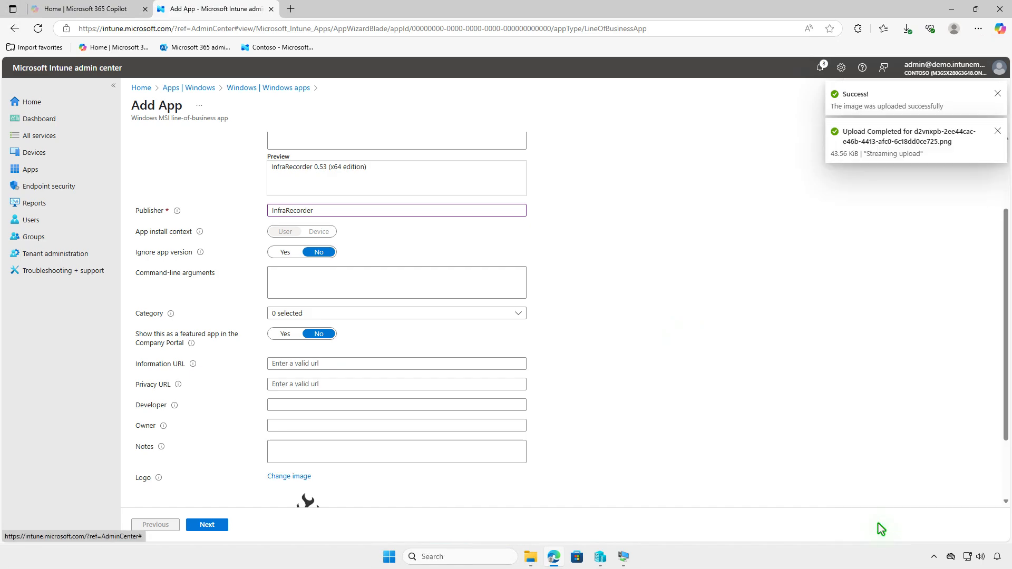
scroll(610, 449, "down", 3)
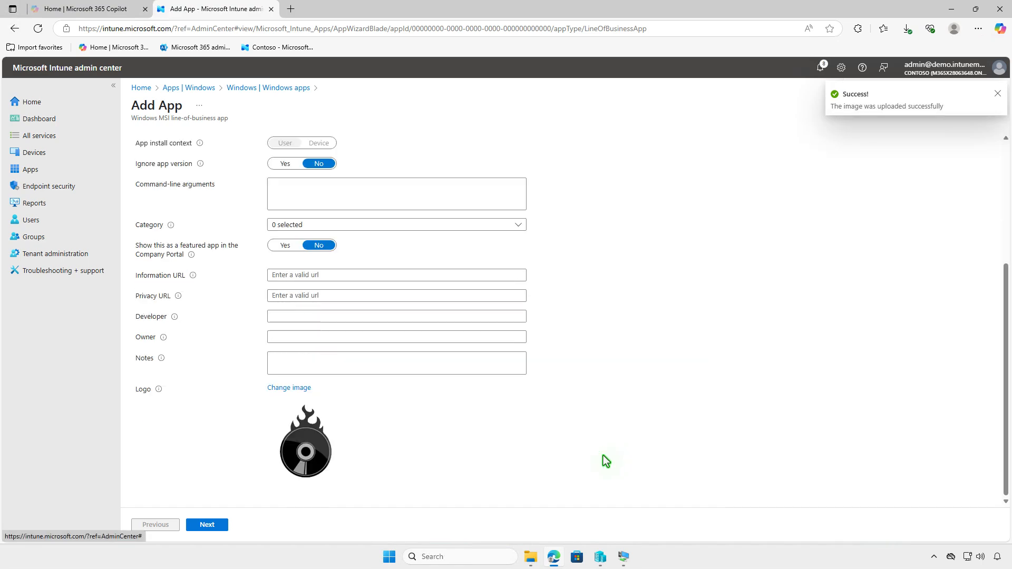
Assign the Test_Users group under Available for enrolled devices and create the InfraRecorder line-of-business app.
left_click(212, 525)
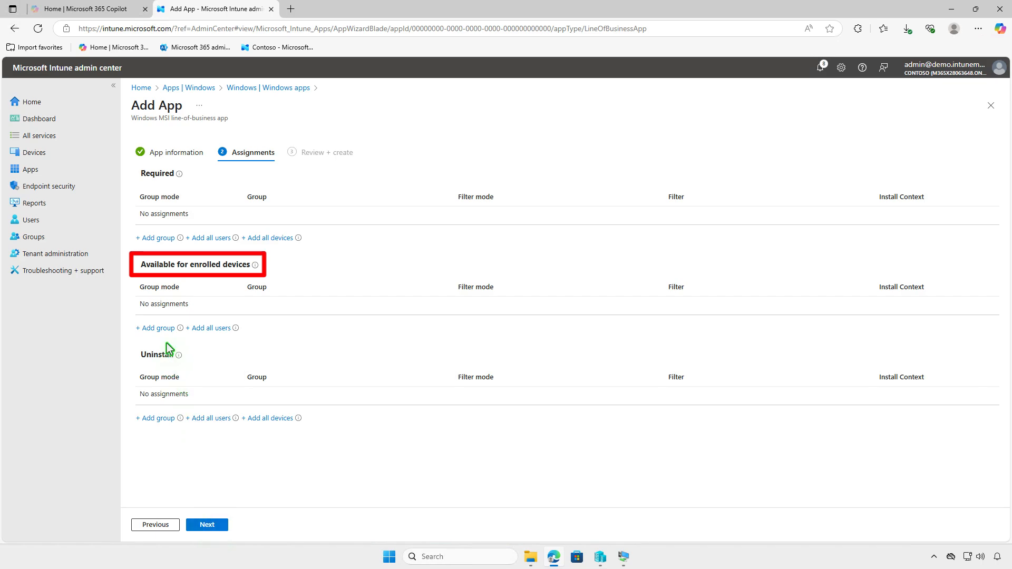
left_click(163, 329)
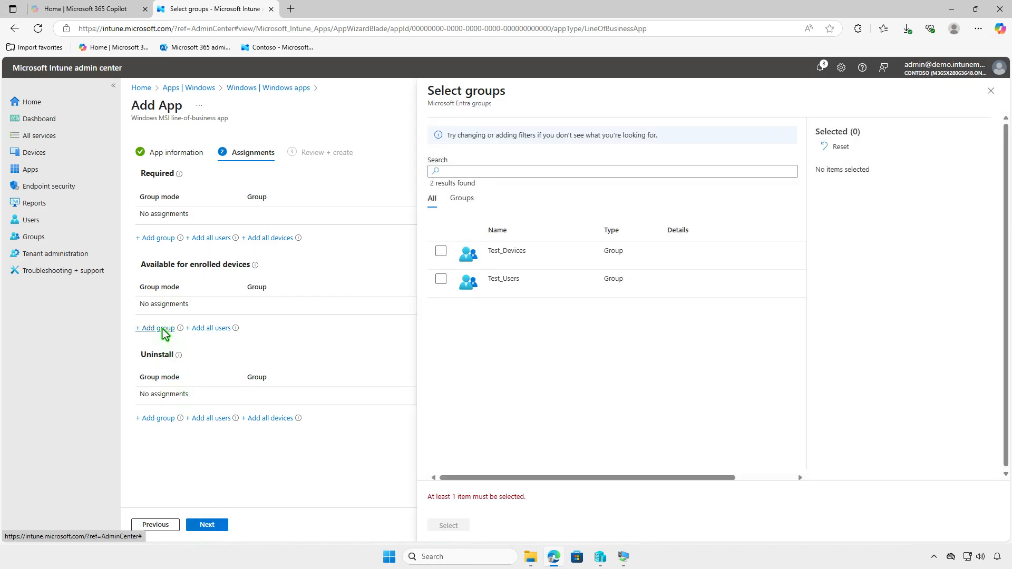
left_click(441, 280)
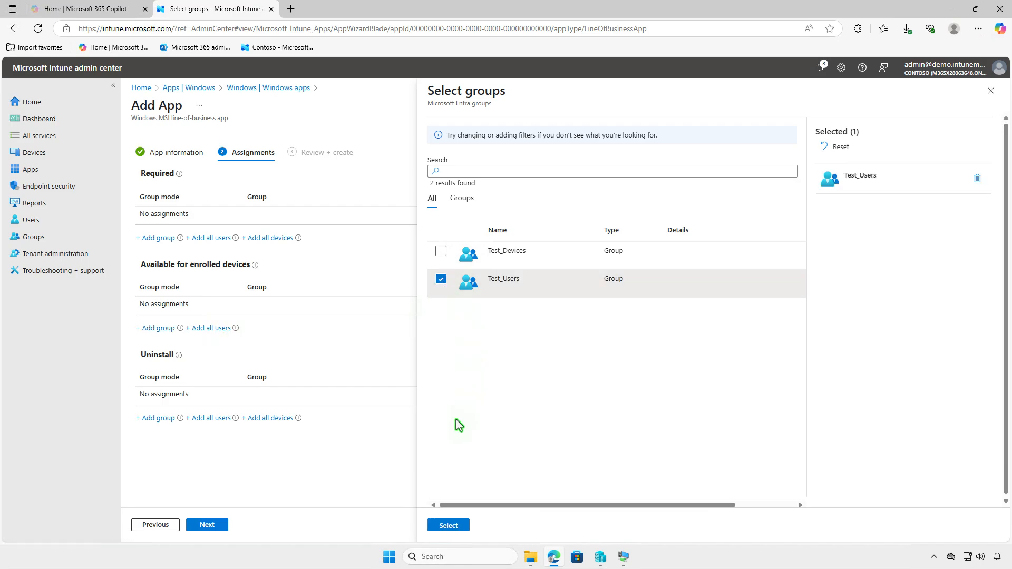
left_click(456, 526)
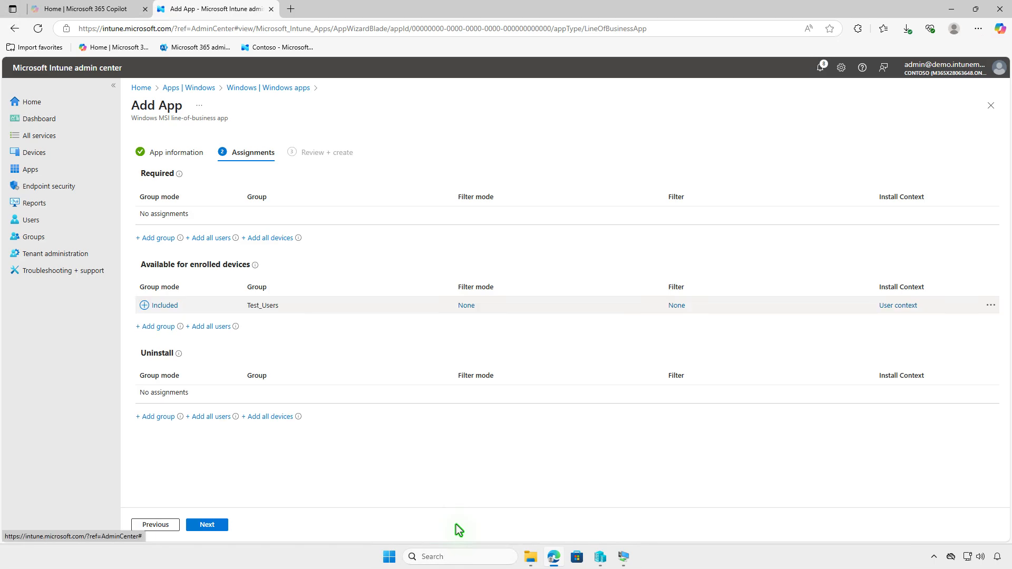
left_click(207, 525)
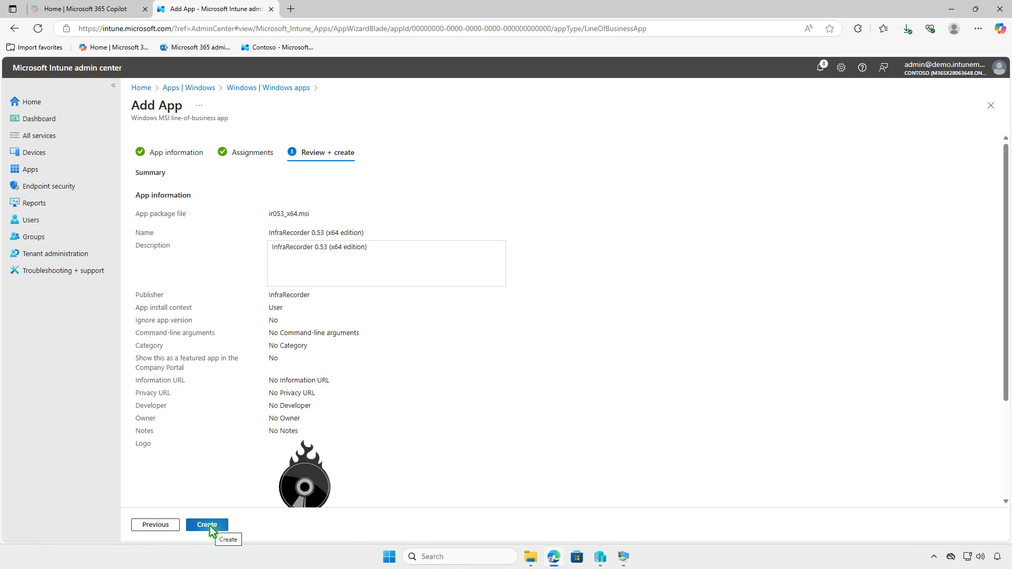
left_click(210, 526)
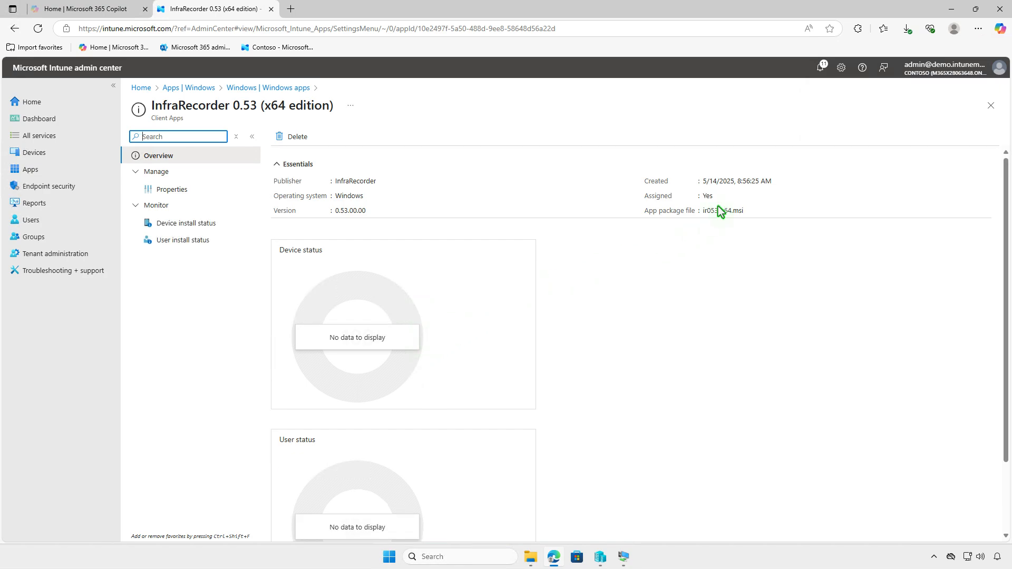
Switch to the WIN10-CTL virtual machine and install InfraRecorder 0.53 (x64 edition) from Company Portal.
left_click(951, 9)
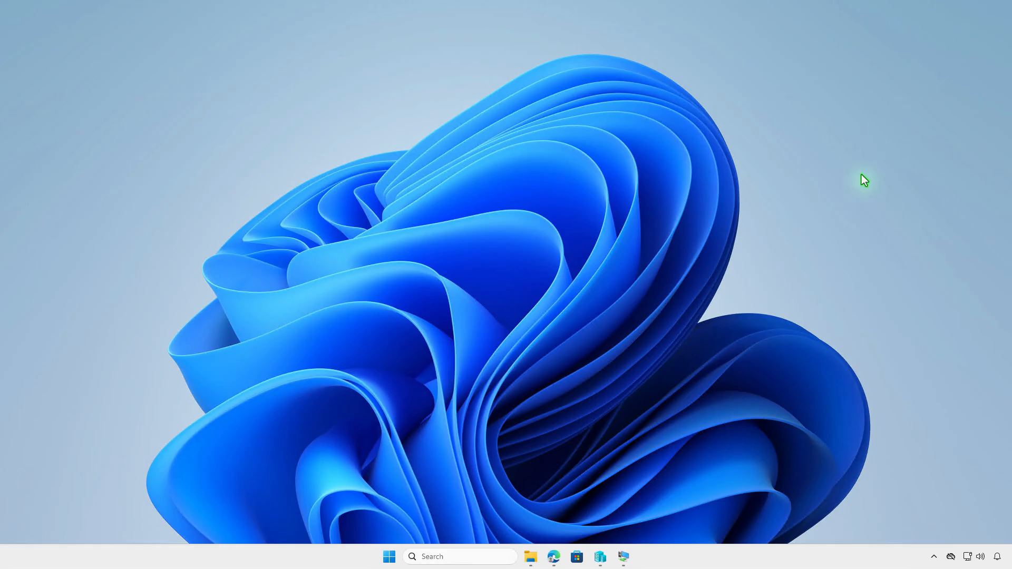
left_click(625, 556)
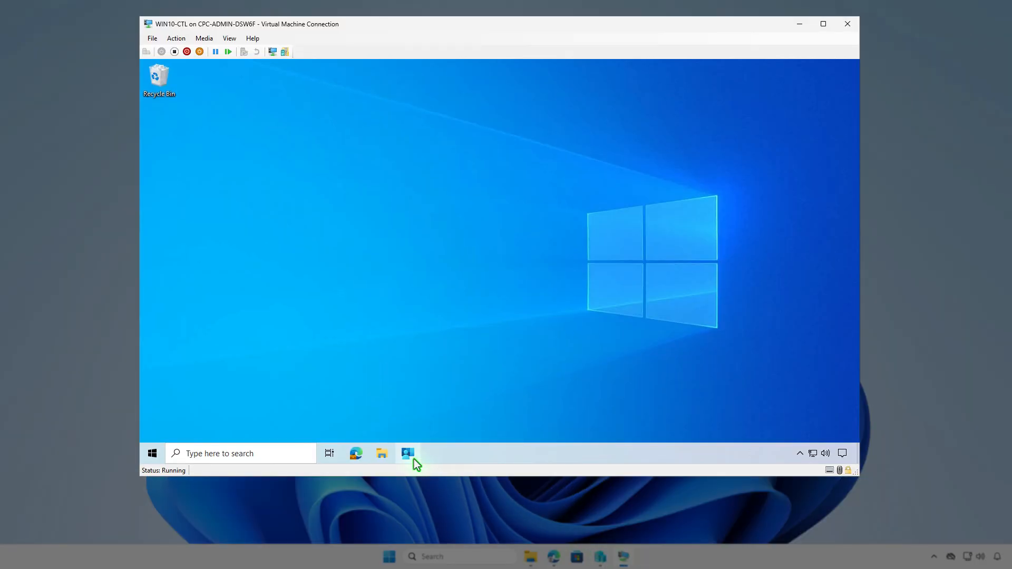
left_click(412, 456)
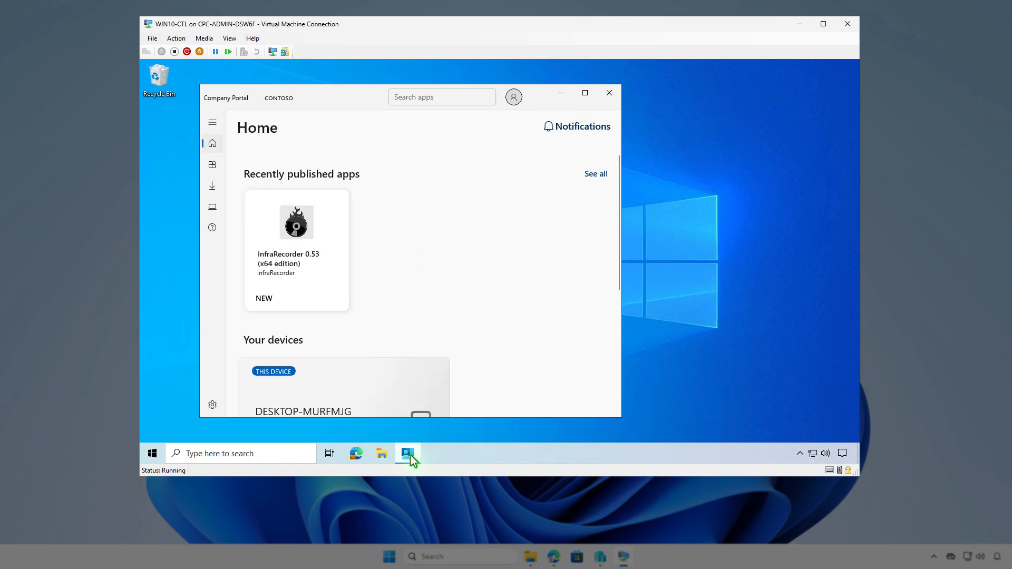
left_click(211, 164)
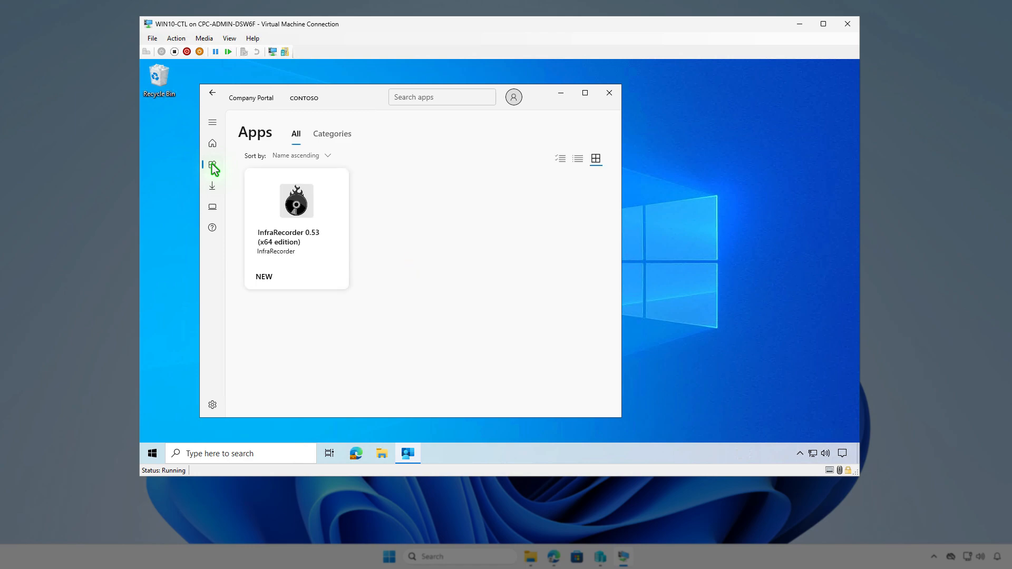
left_click(308, 265)
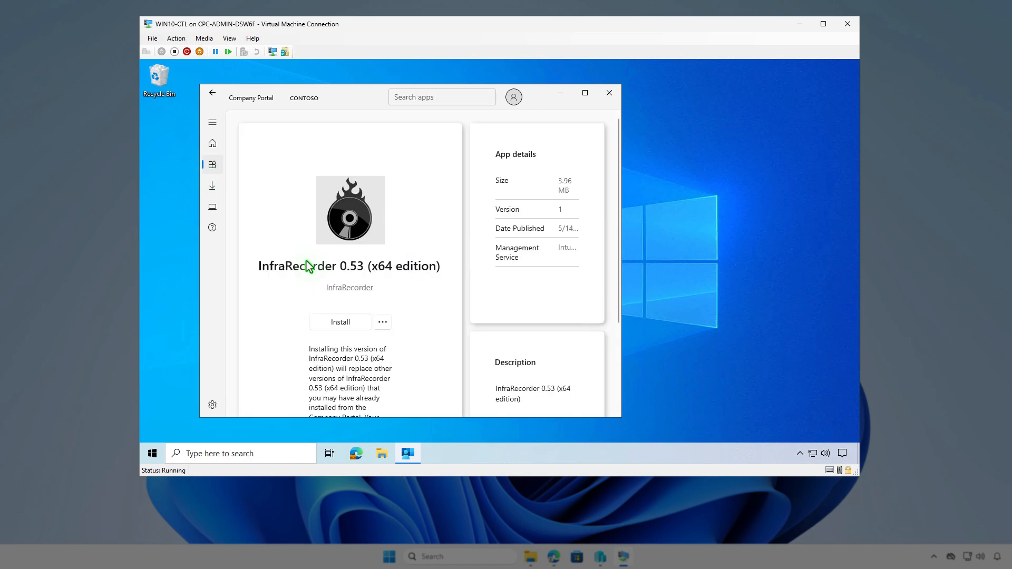
left_click(346, 325)
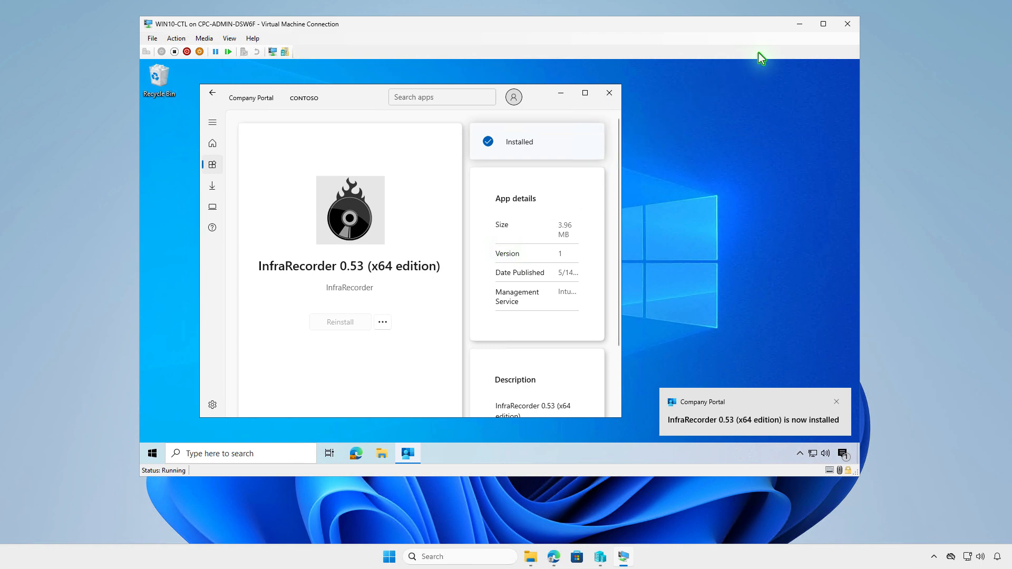
Return to the Intune admin center in Edge and remove Test_Users from the app's Available for enrolled devices assignments.
left_click(800, 24)
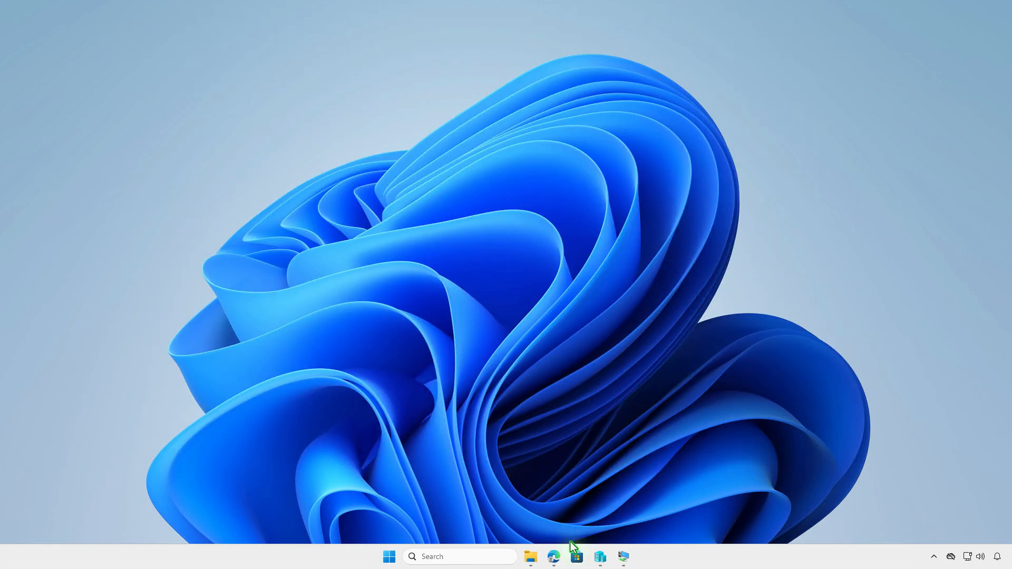
left_click(553, 557)
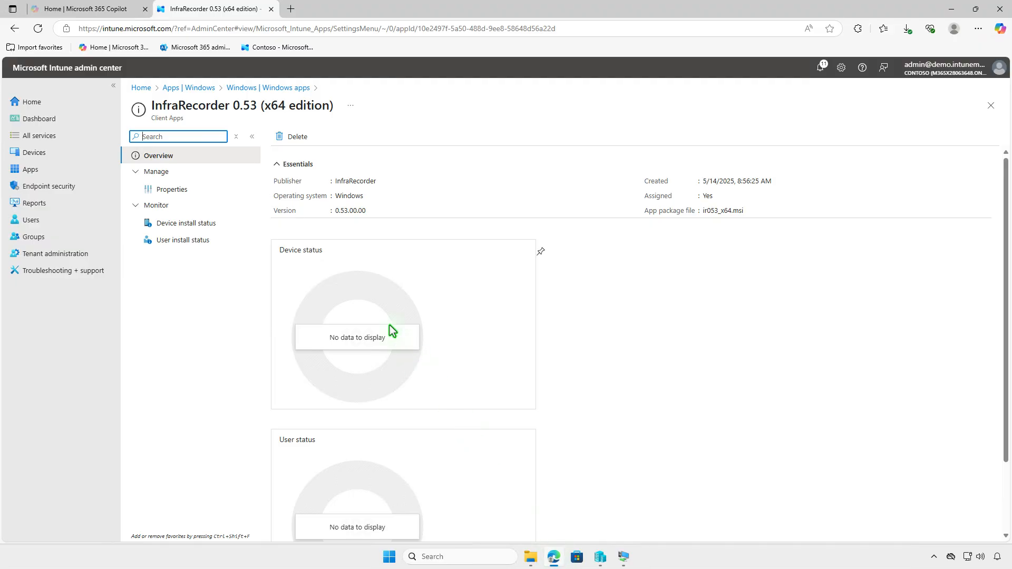
left_click(185, 194)
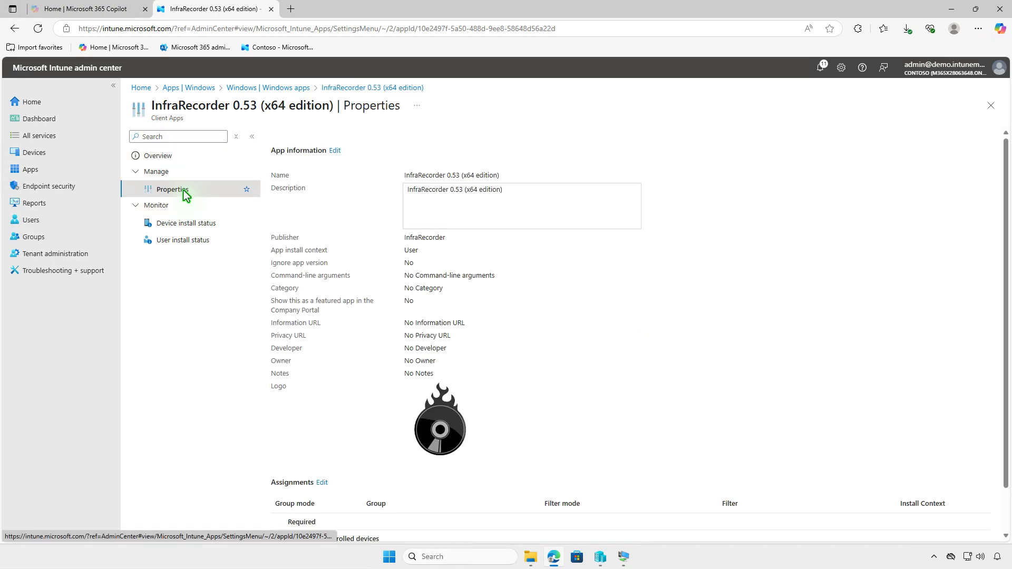
scroll(591, 367, "down", 1)
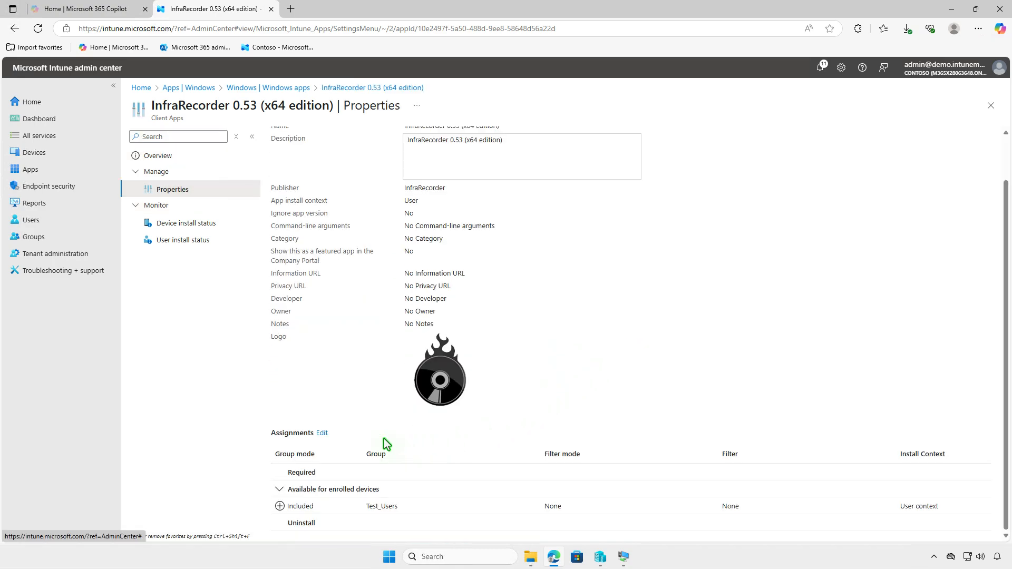
left_click(323, 434)
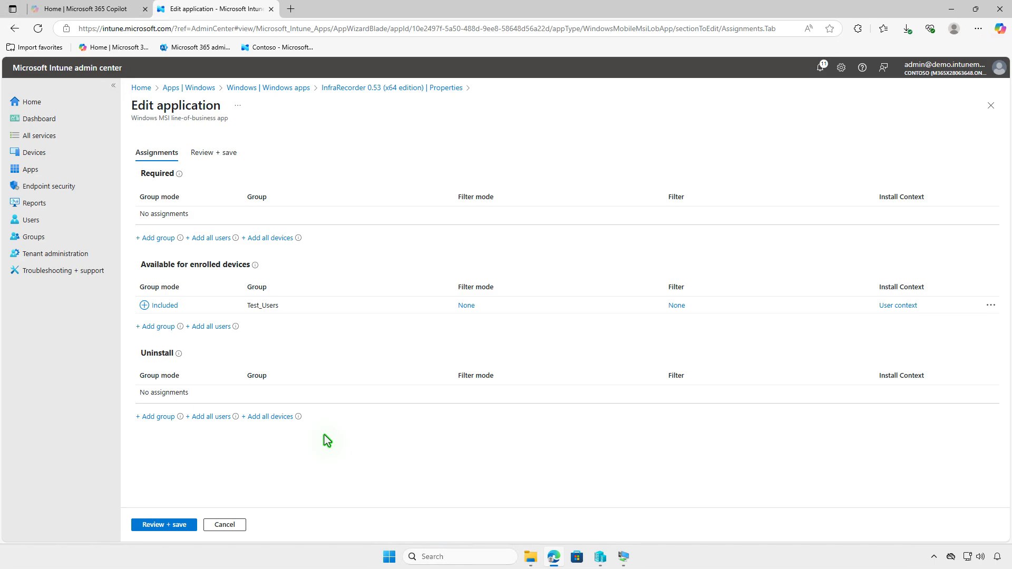
left_click(991, 306)
left_click(950, 318)
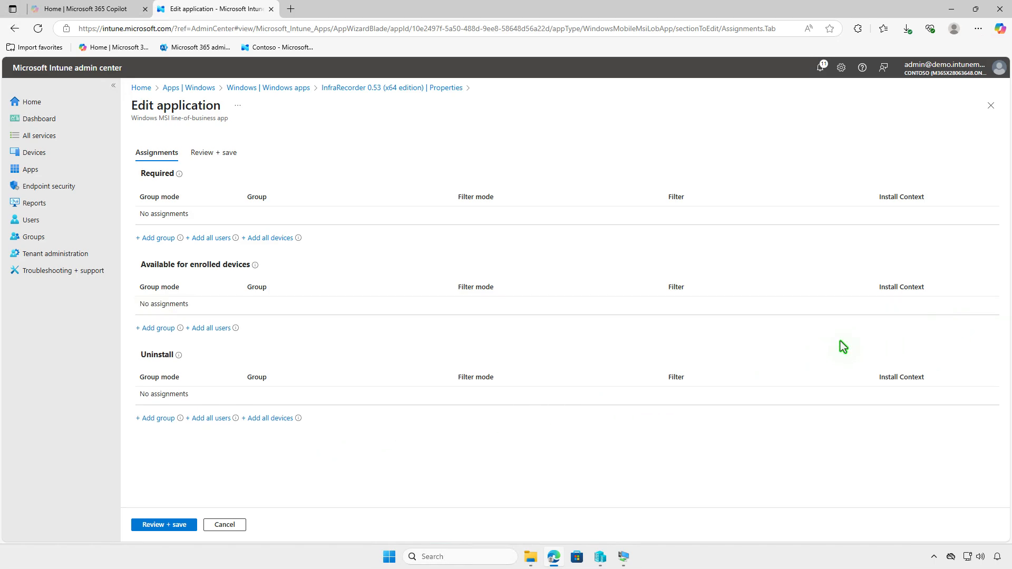
Add the Test_Devices group to the app's Uninstall assignments and save the application.
left_click(159, 419)
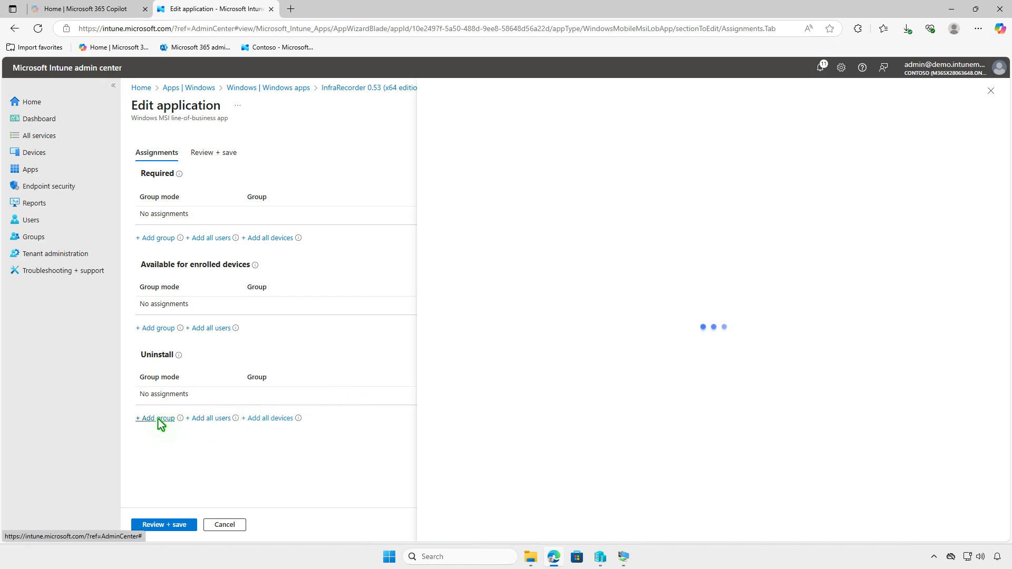
left_click(441, 252)
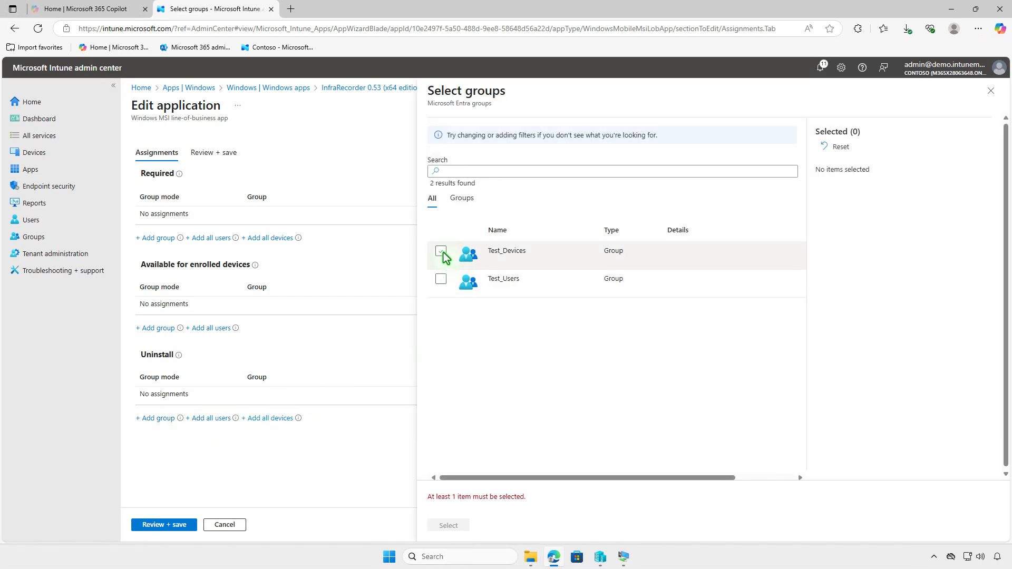
left_click(451, 525)
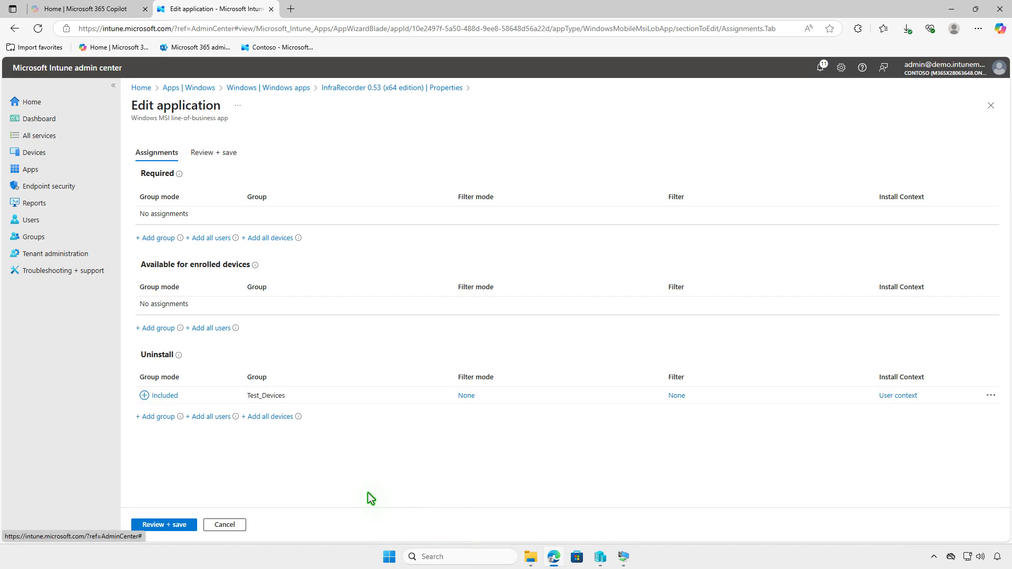
left_click(180, 524)
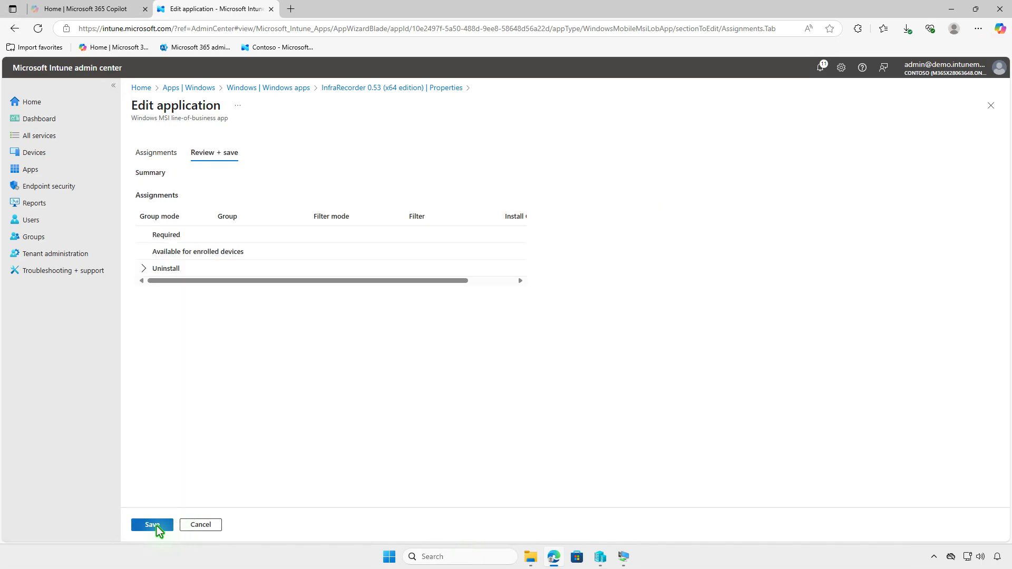
left_click(156, 526)
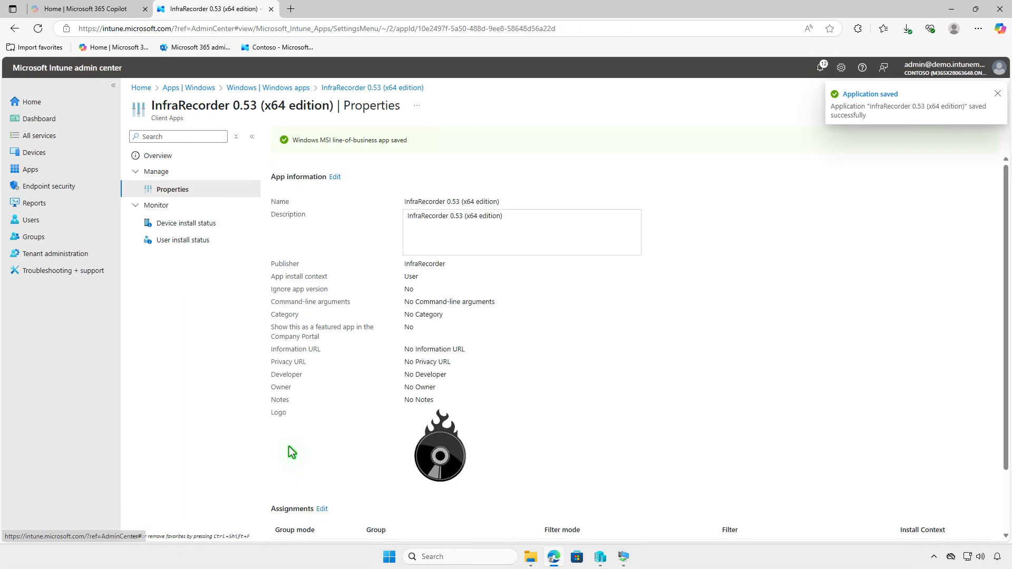